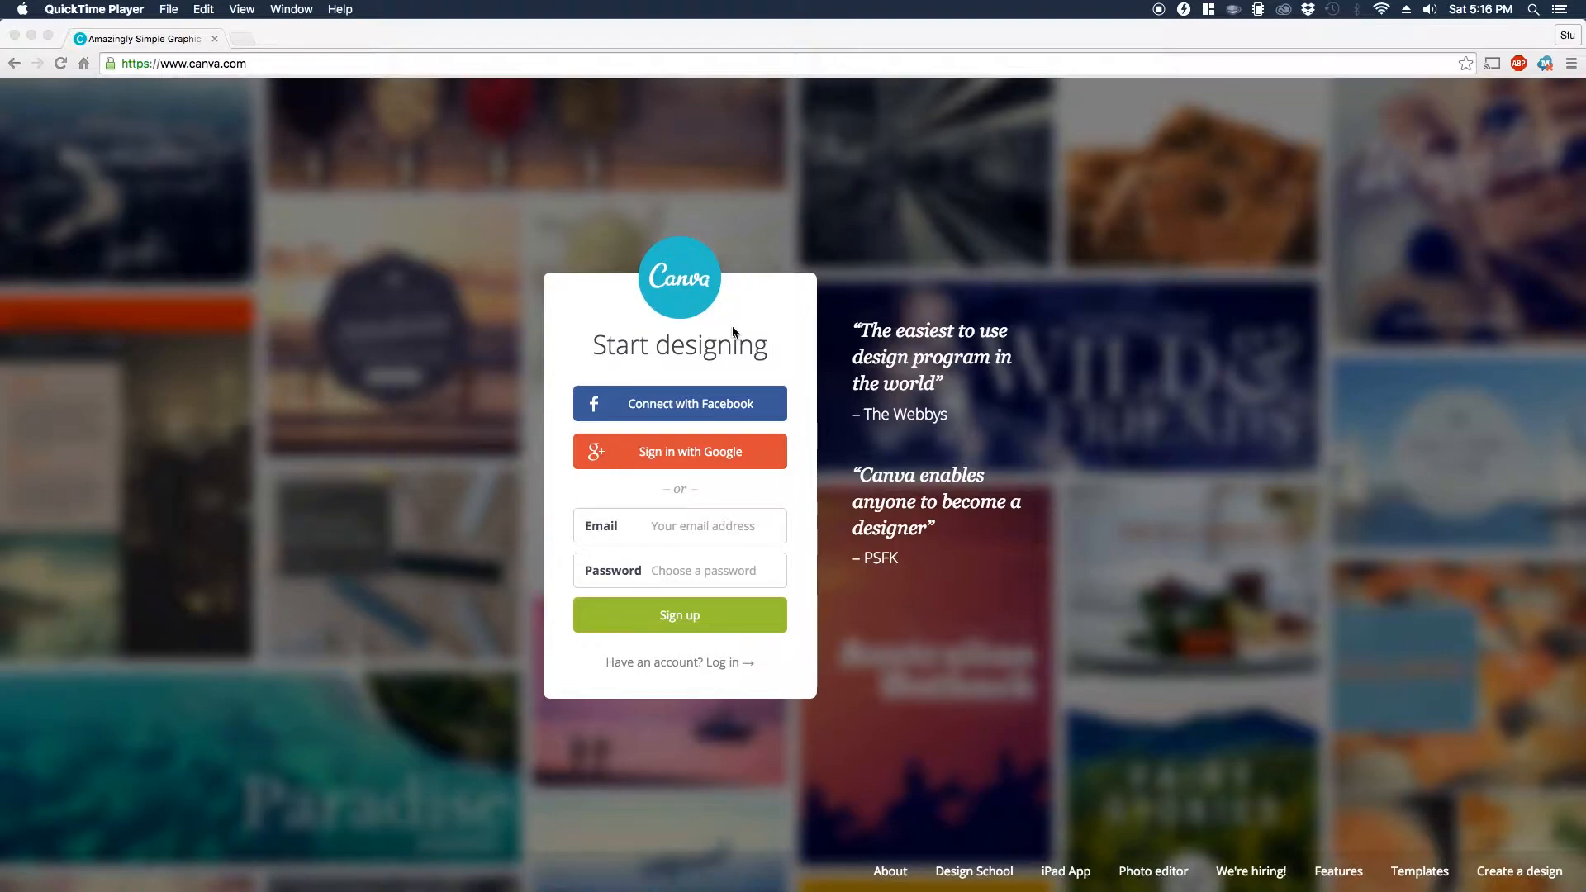
Step: Sign in with the Facebook account and create a new YouTube Thumbnail design sized 1280px × 720px
{"action": "left_click", "coordinate": [685, 408]}
{"action": "left_click", "coordinate": [692, 407]}
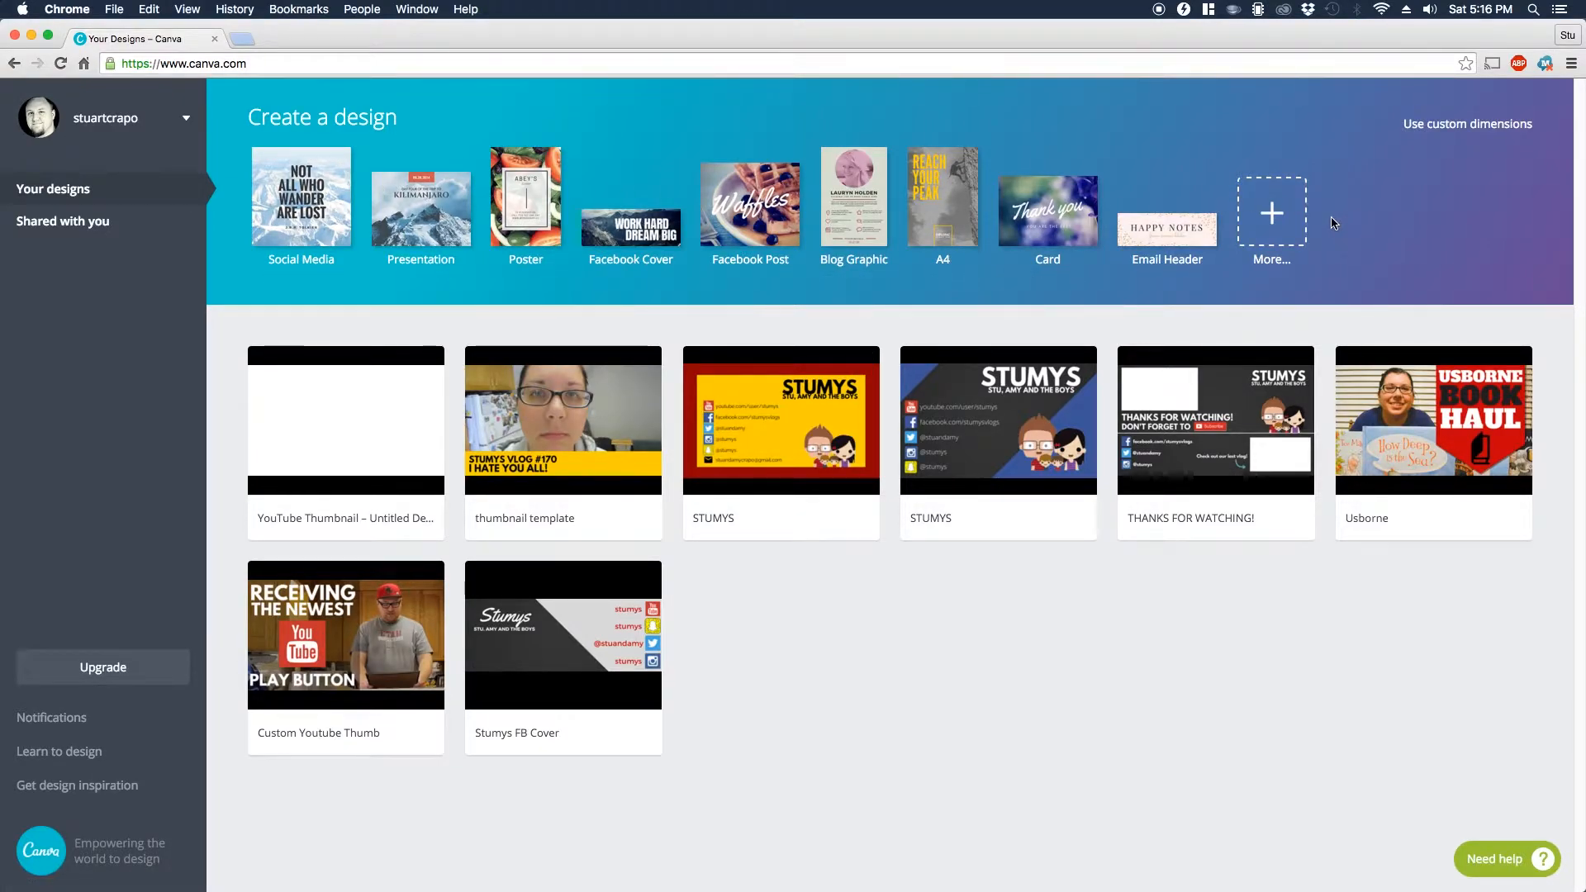
{"action": "left_click", "coordinate": [1279, 221]}
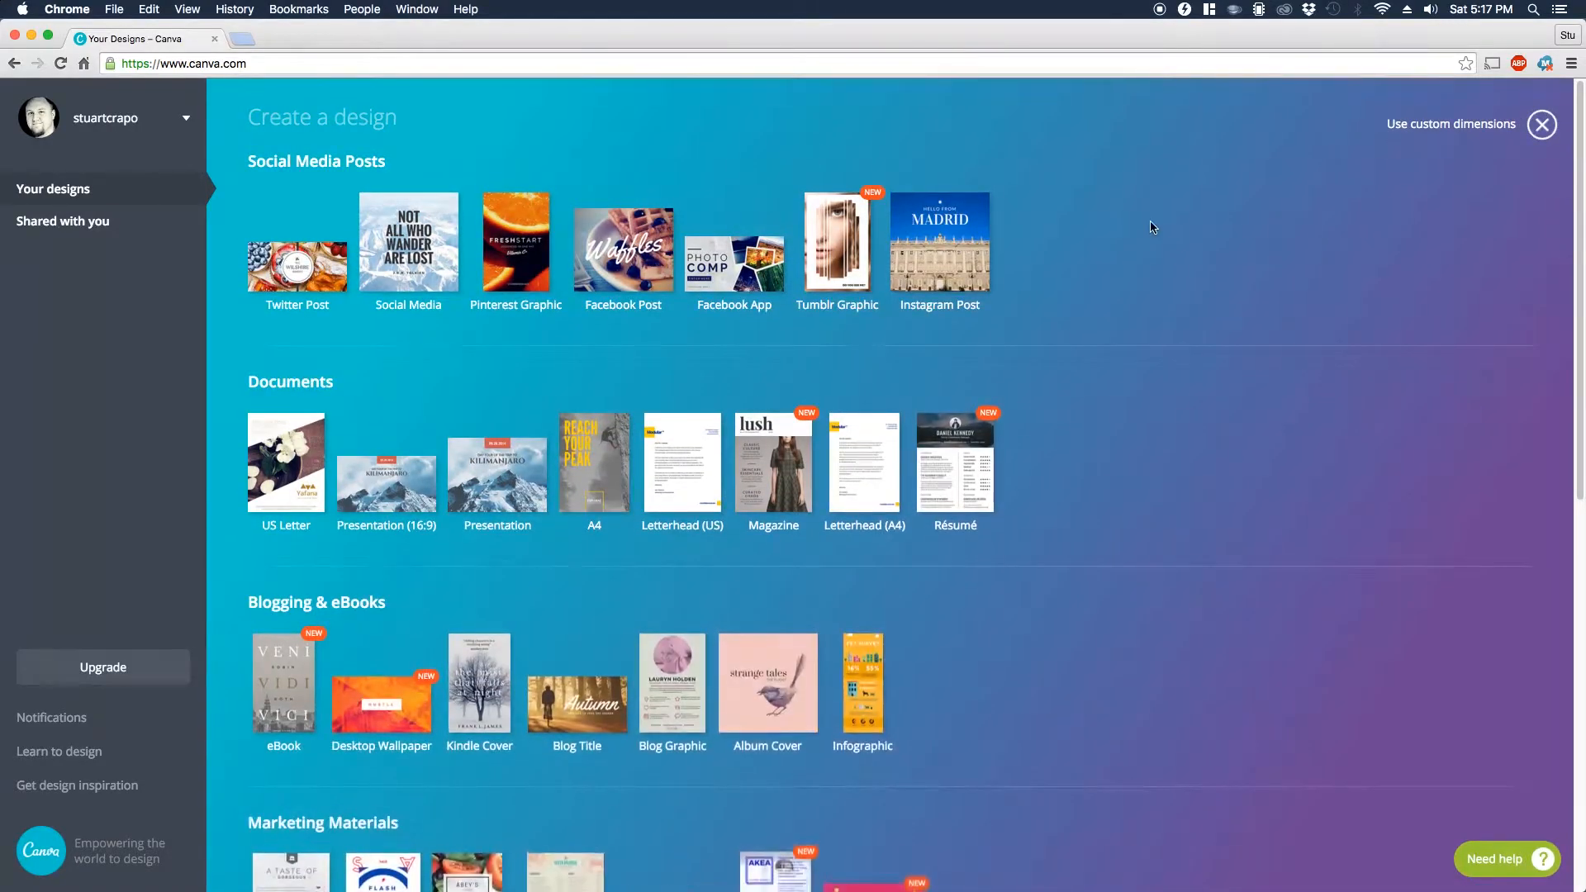
{"action": "scroll", "coordinate": [425, 345], "scroll_direction": "down", "scroll_amount": 7}
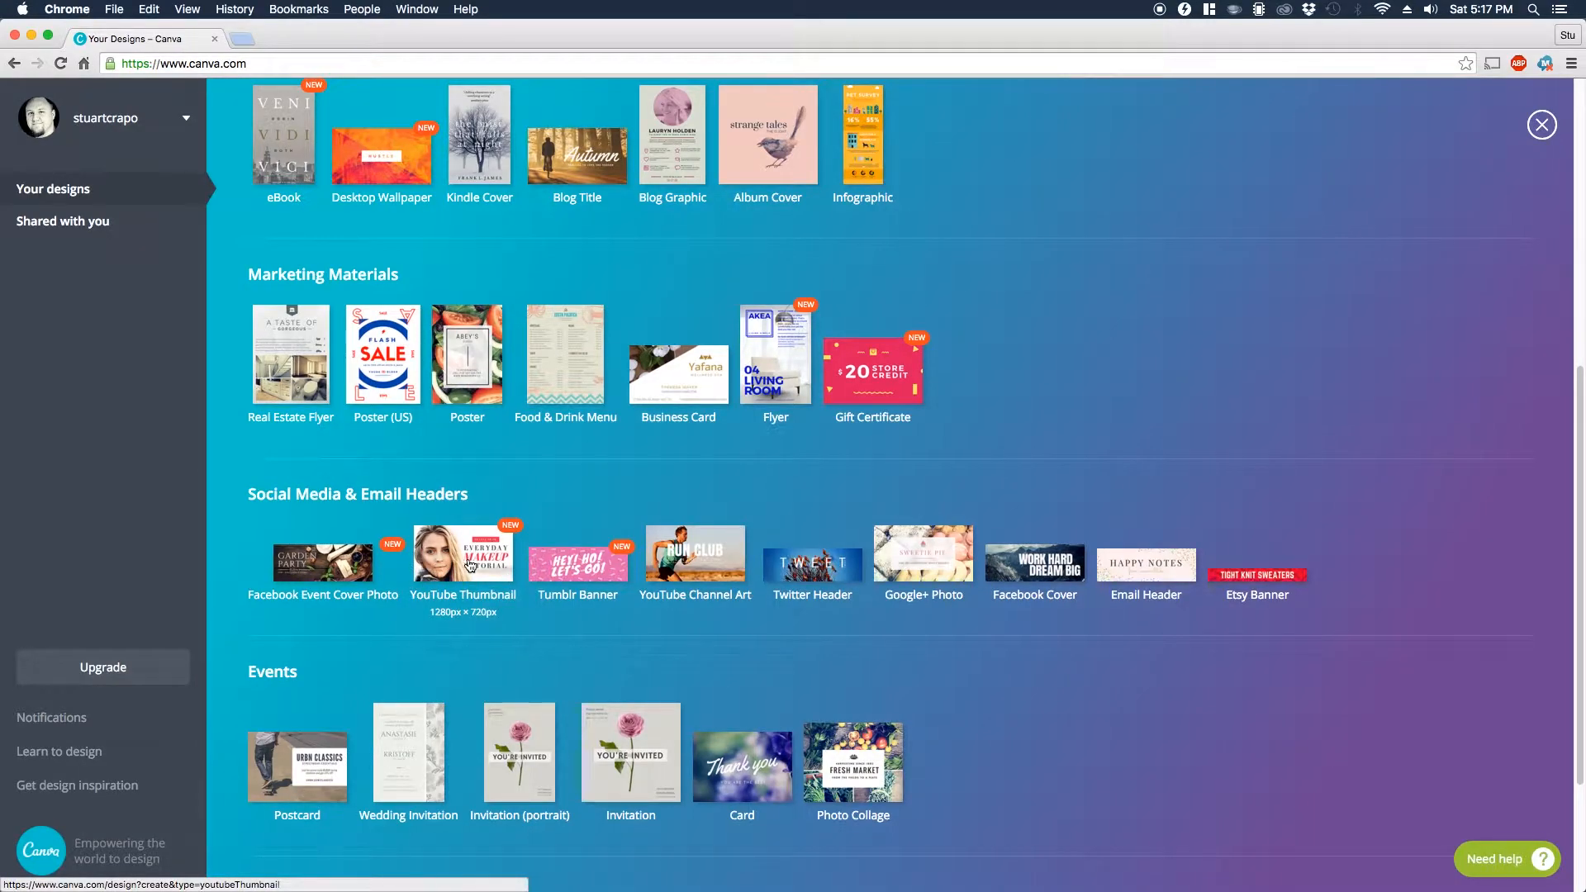
{"action": "left_click", "coordinate": [470, 565]}
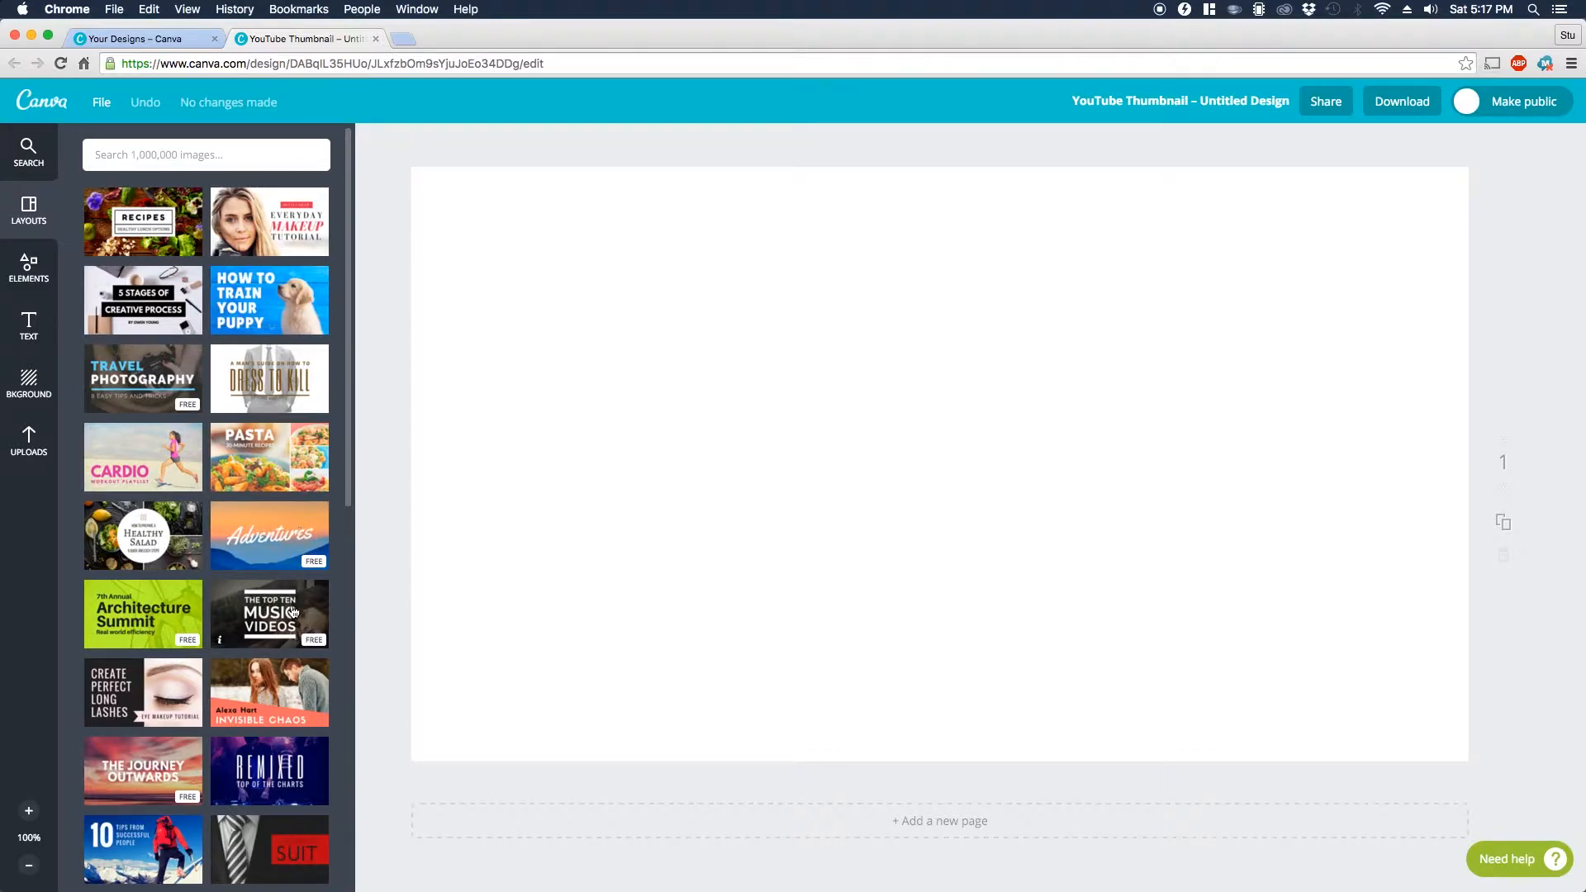
{"action": "scroll", "coordinate": [295, 601], "scroll_direction": "down", "scroll_amount": 7}
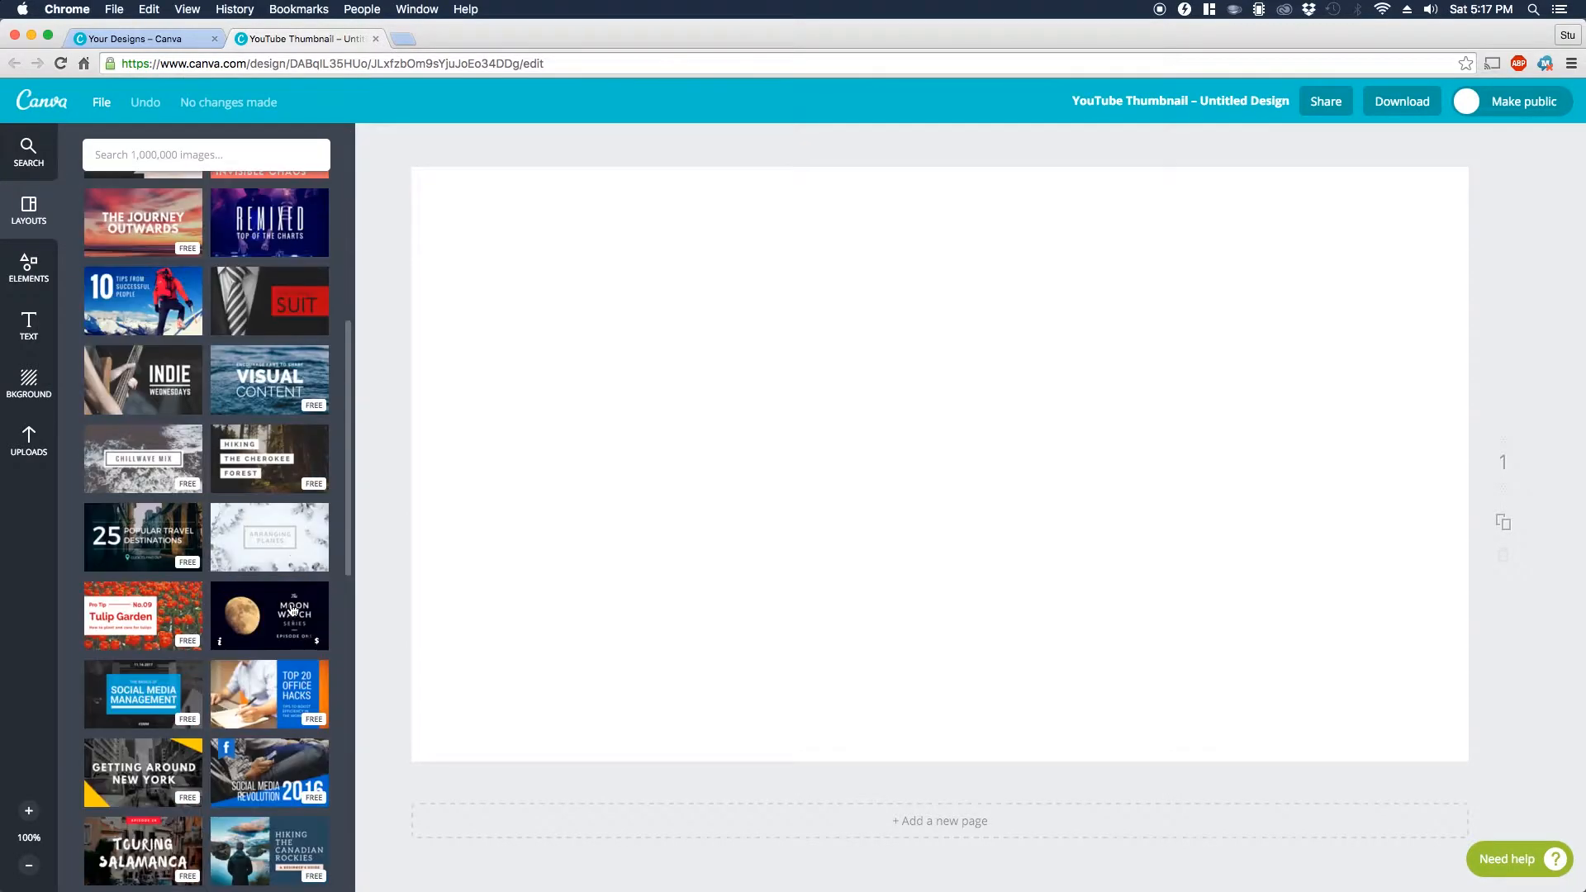
{"action": "scroll", "coordinate": [291, 611], "scroll_direction": "down", "scroll_amount": 1}
{"action": "scroll", "coordinate": [285, 606], "scroll_direction": "up", "scroll_amount": 8}
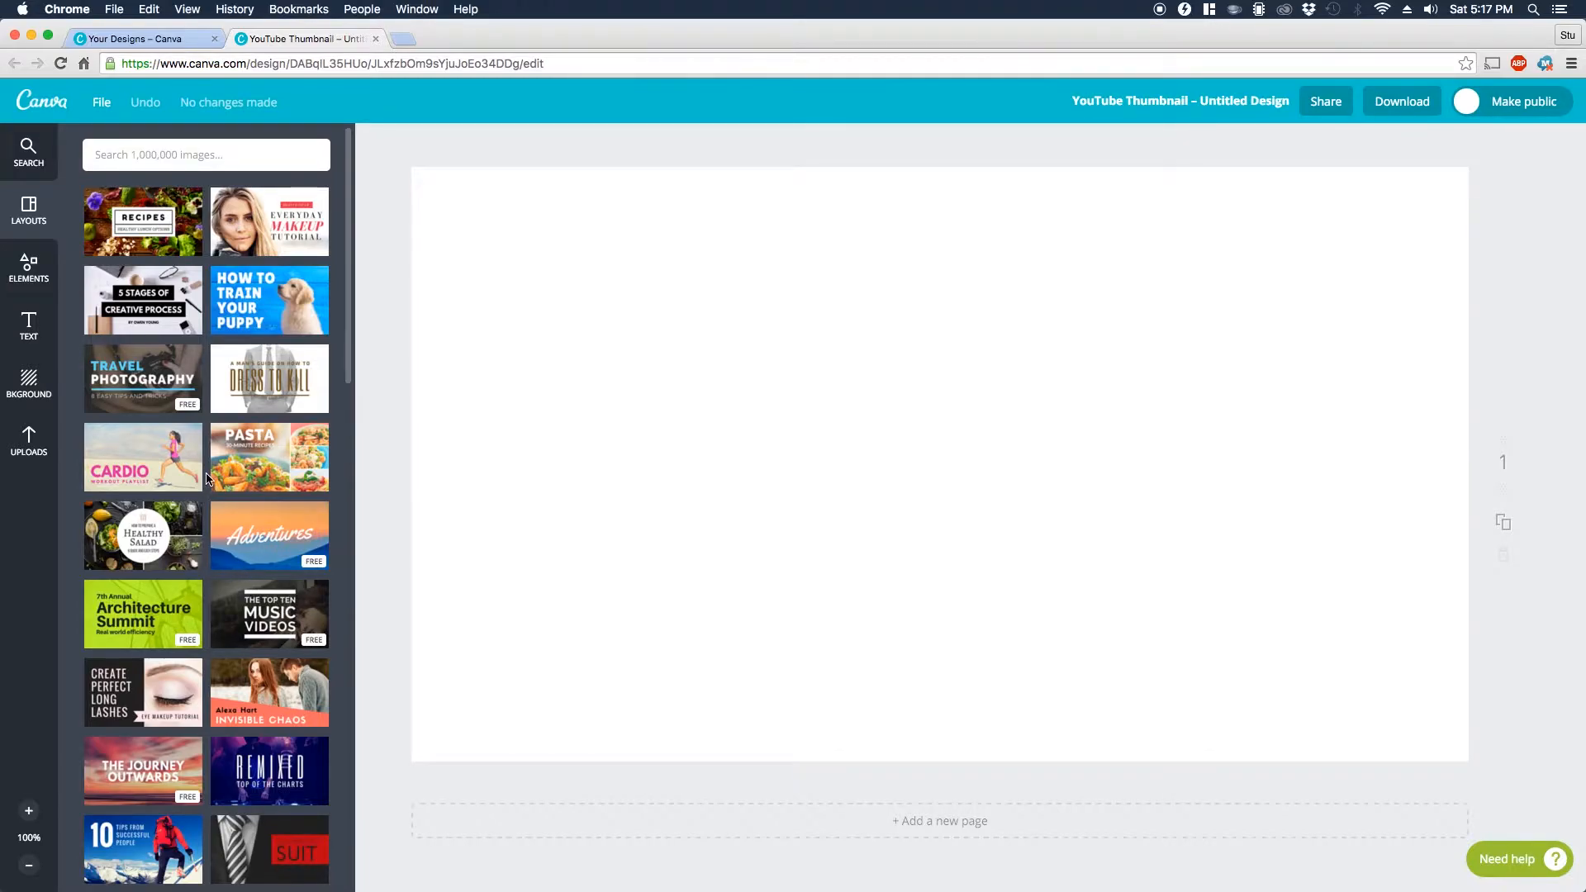
Step: Place the uploaded thumbs-up photo on the page, enlarge it to about 1291 × 863, and position it to cover the whole page
{"action": "left_click", "coordinate": [26, 443]}
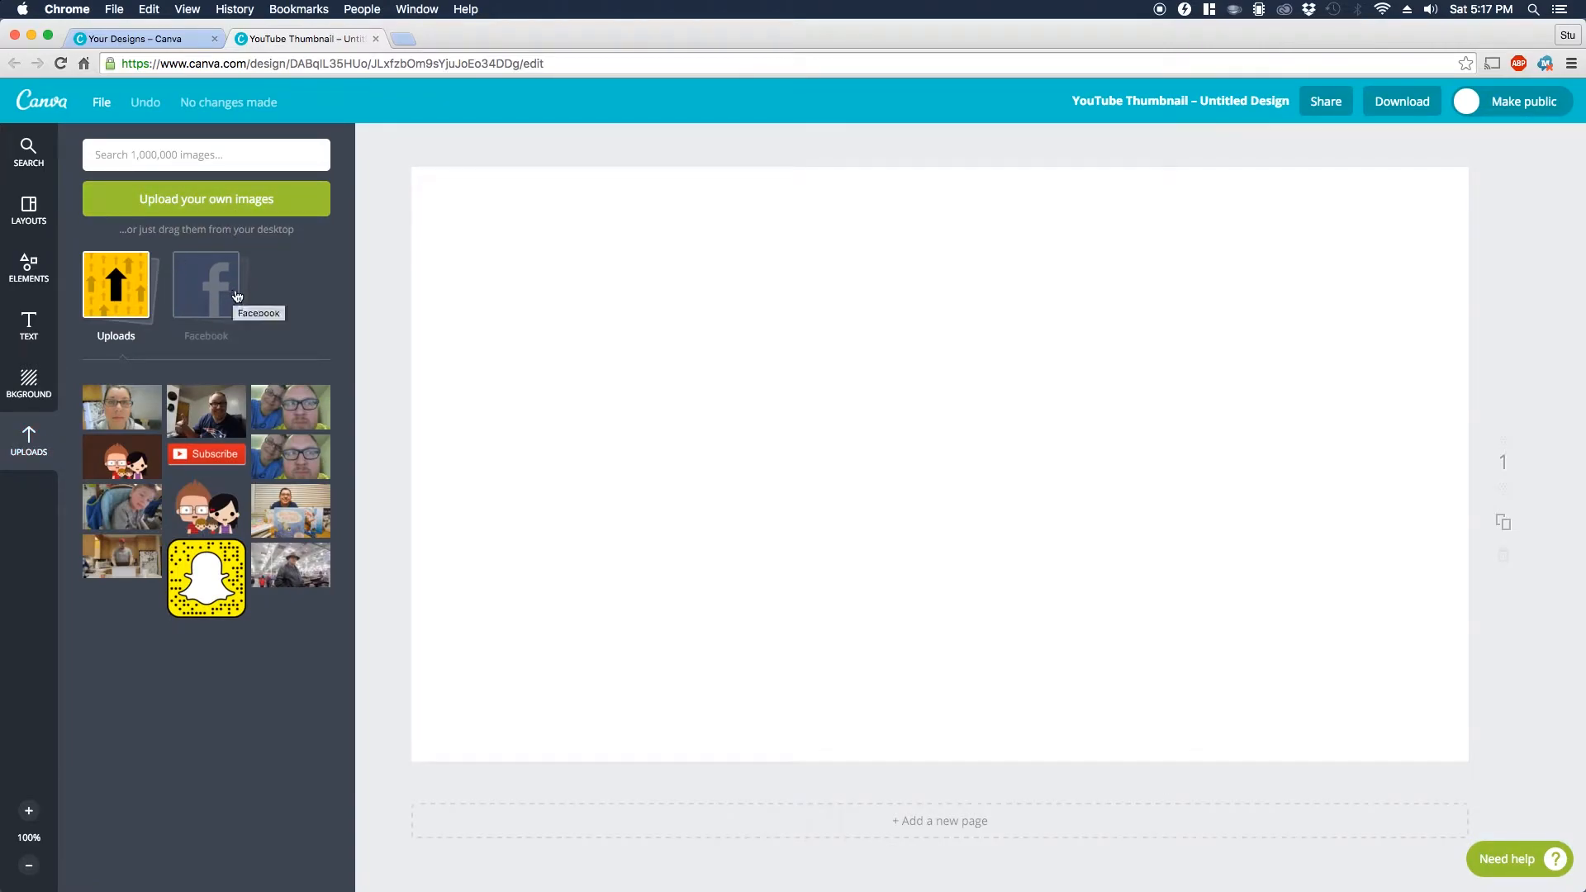
{"action": "left_click", "coordinate": [207, 410]}
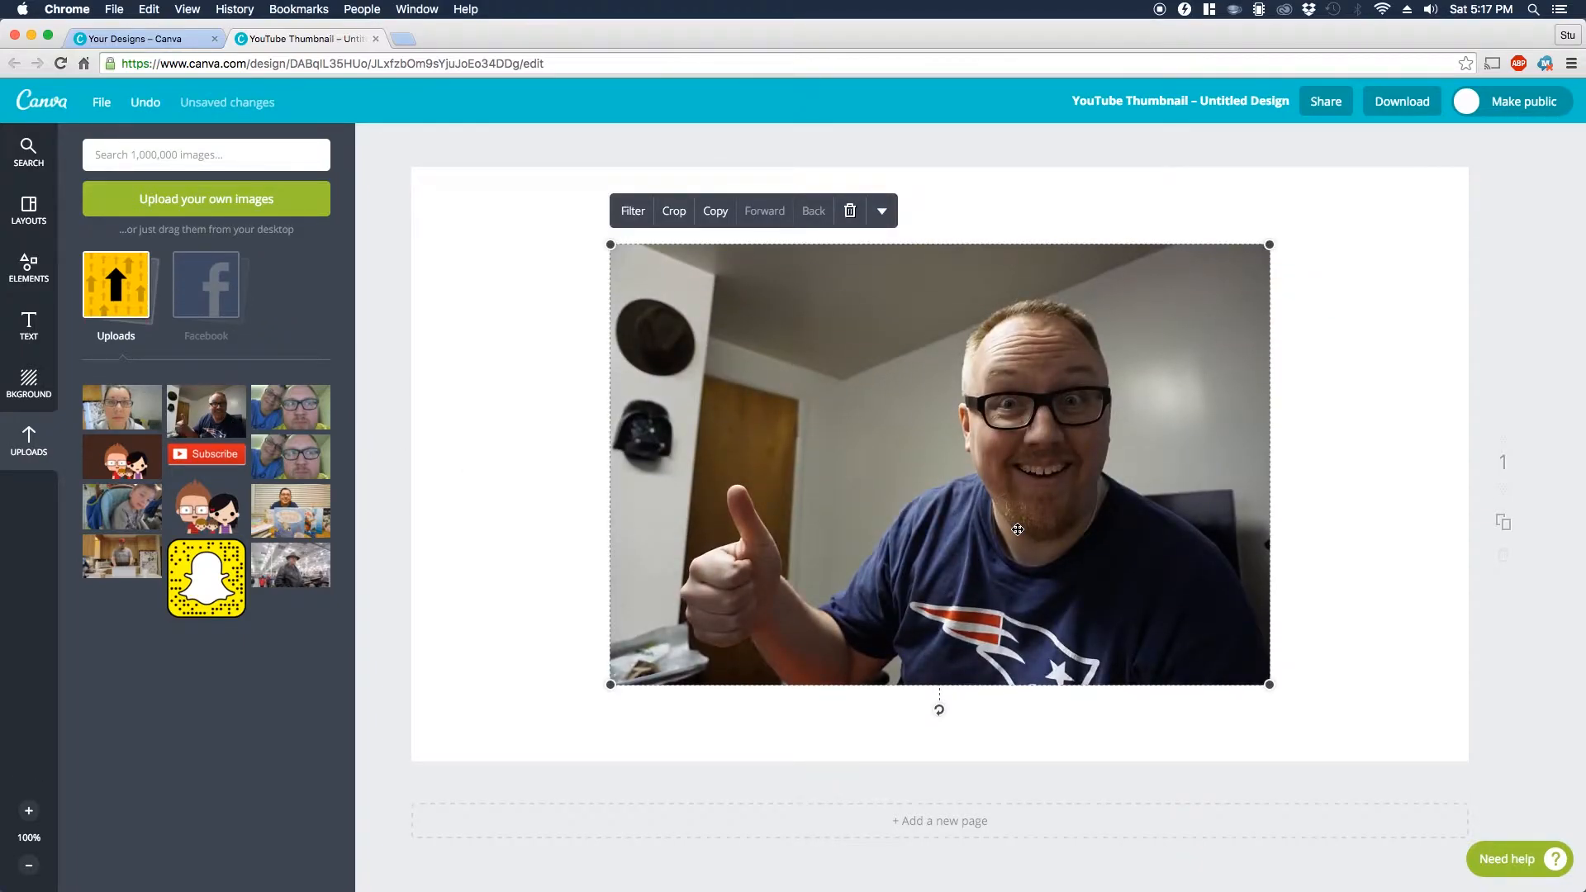
{"action": "left_click_drag", "start_coordinate": [1030, 516], "coordinate": [831, 439]}
{"action": "left_click_drag", "start_coordinate": [1071, 608], "coordinate": [1557, 754]}
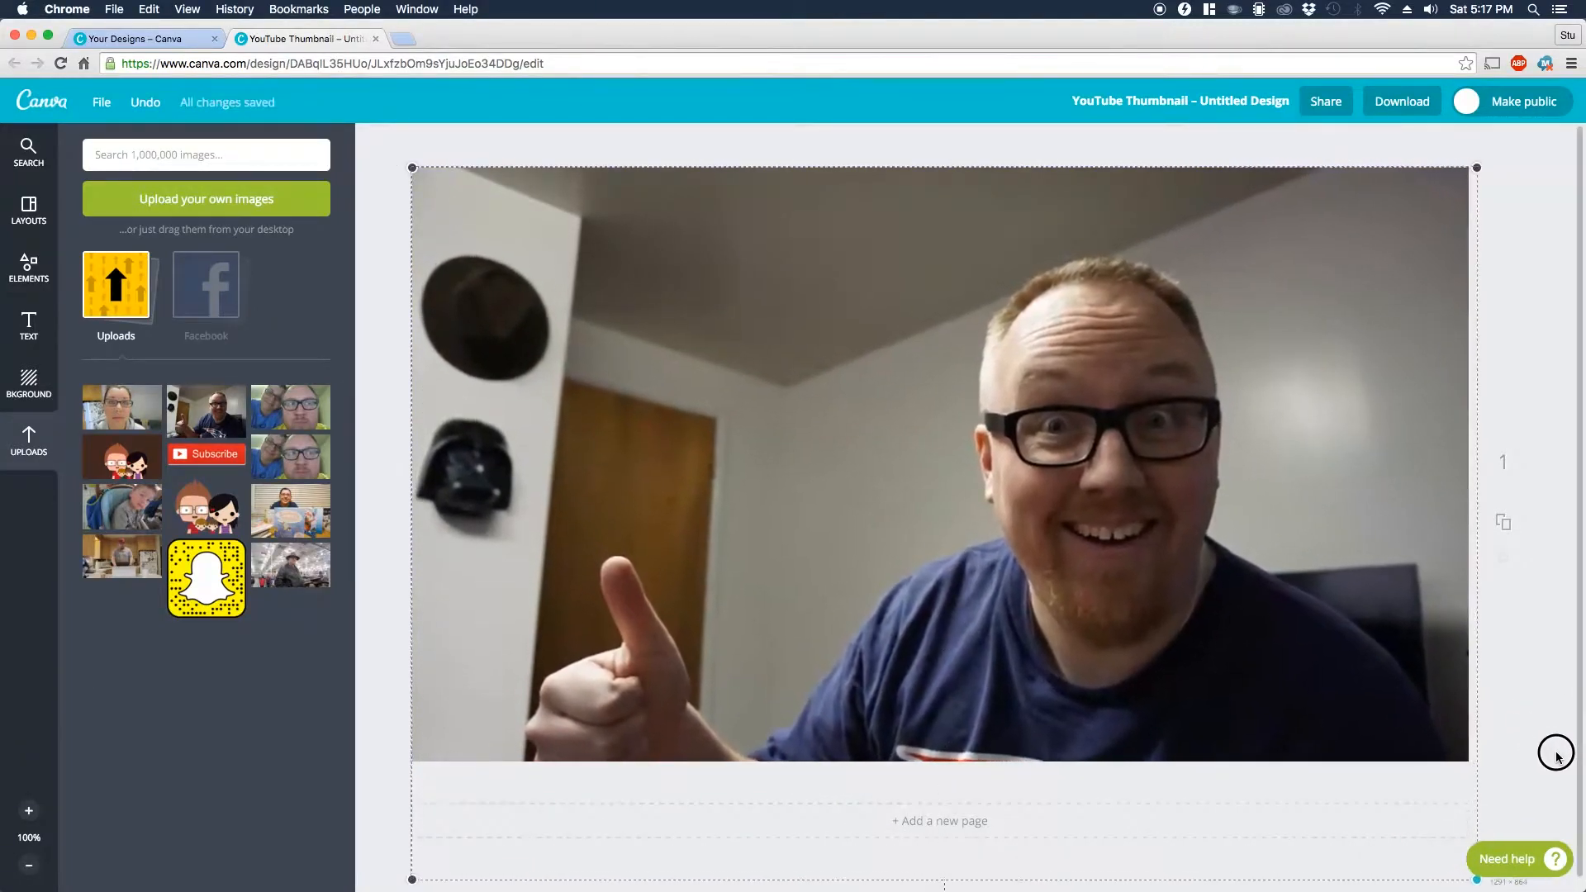
{"action": "left_click_drag", "start_coordinate": [1021, 631], "coordinate": [1019, 566]}
{"action": "left_click", "coordinate": [369, 633]}
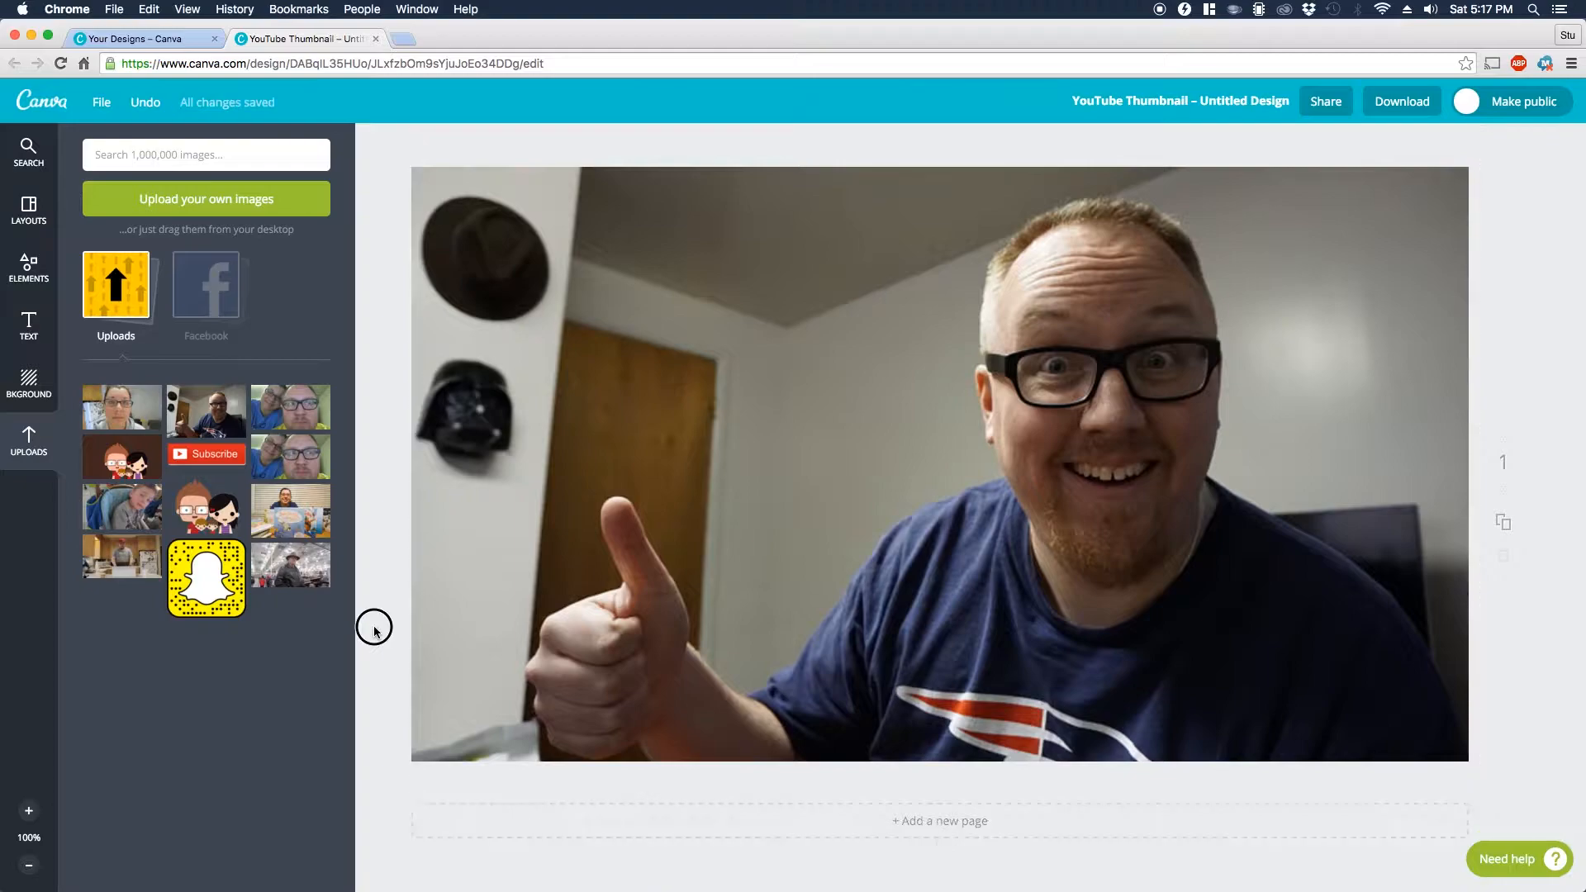
Step: Try adjusting the photo's blur and saturation in the advanced filter settings
{"action": "left_click", "coordinate": [956, 360]}
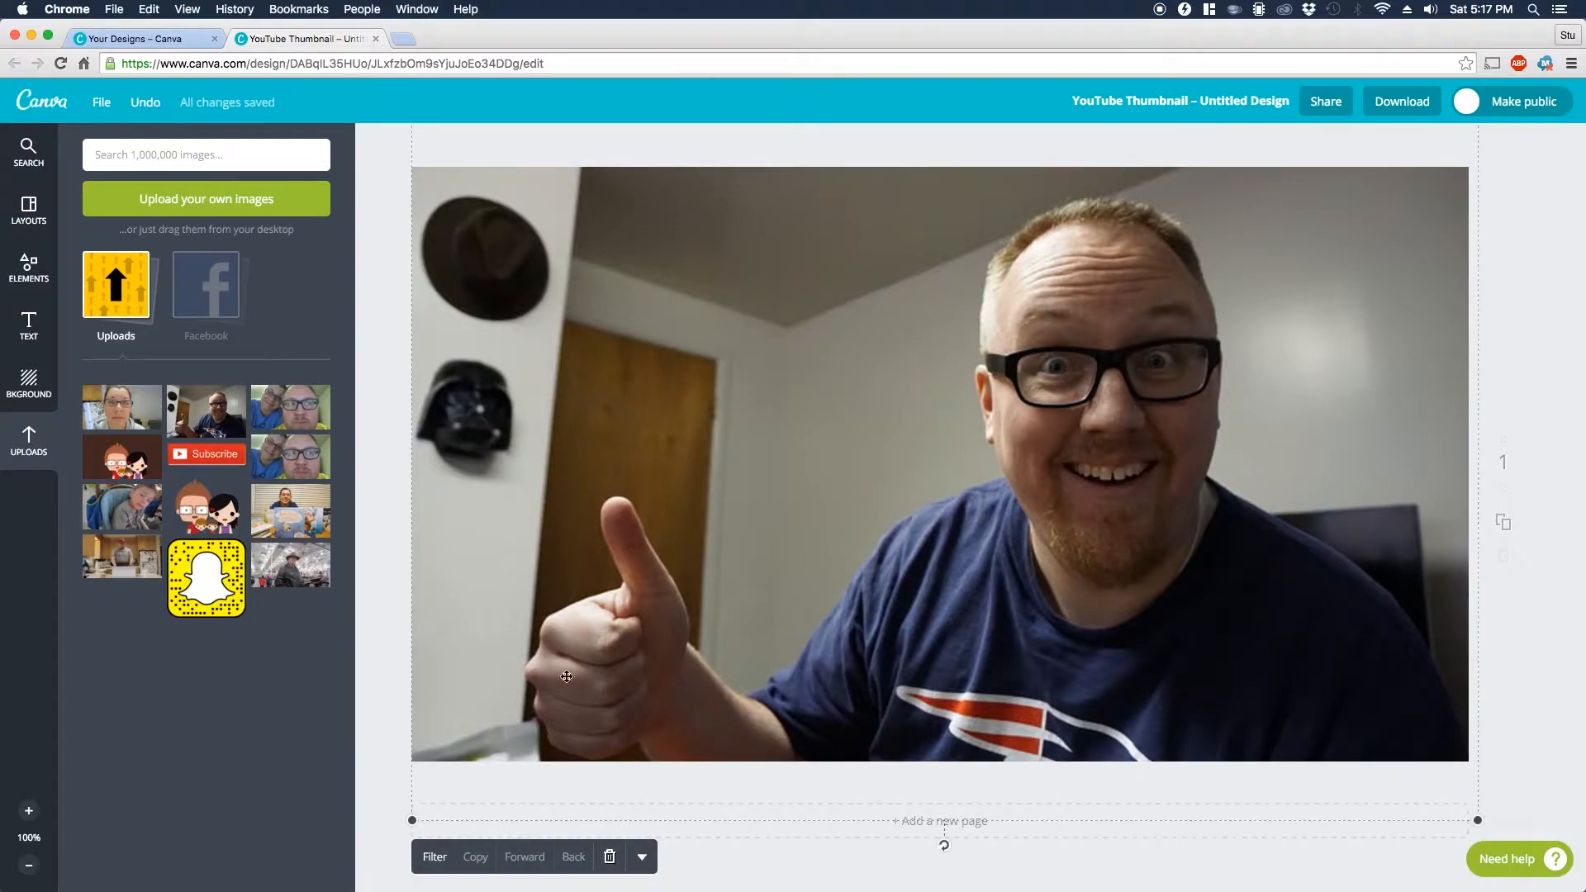
{"action": "left_click", "coordinate": [434, 858]}
{"action": "left_click", "coordinate": [124, 847]}
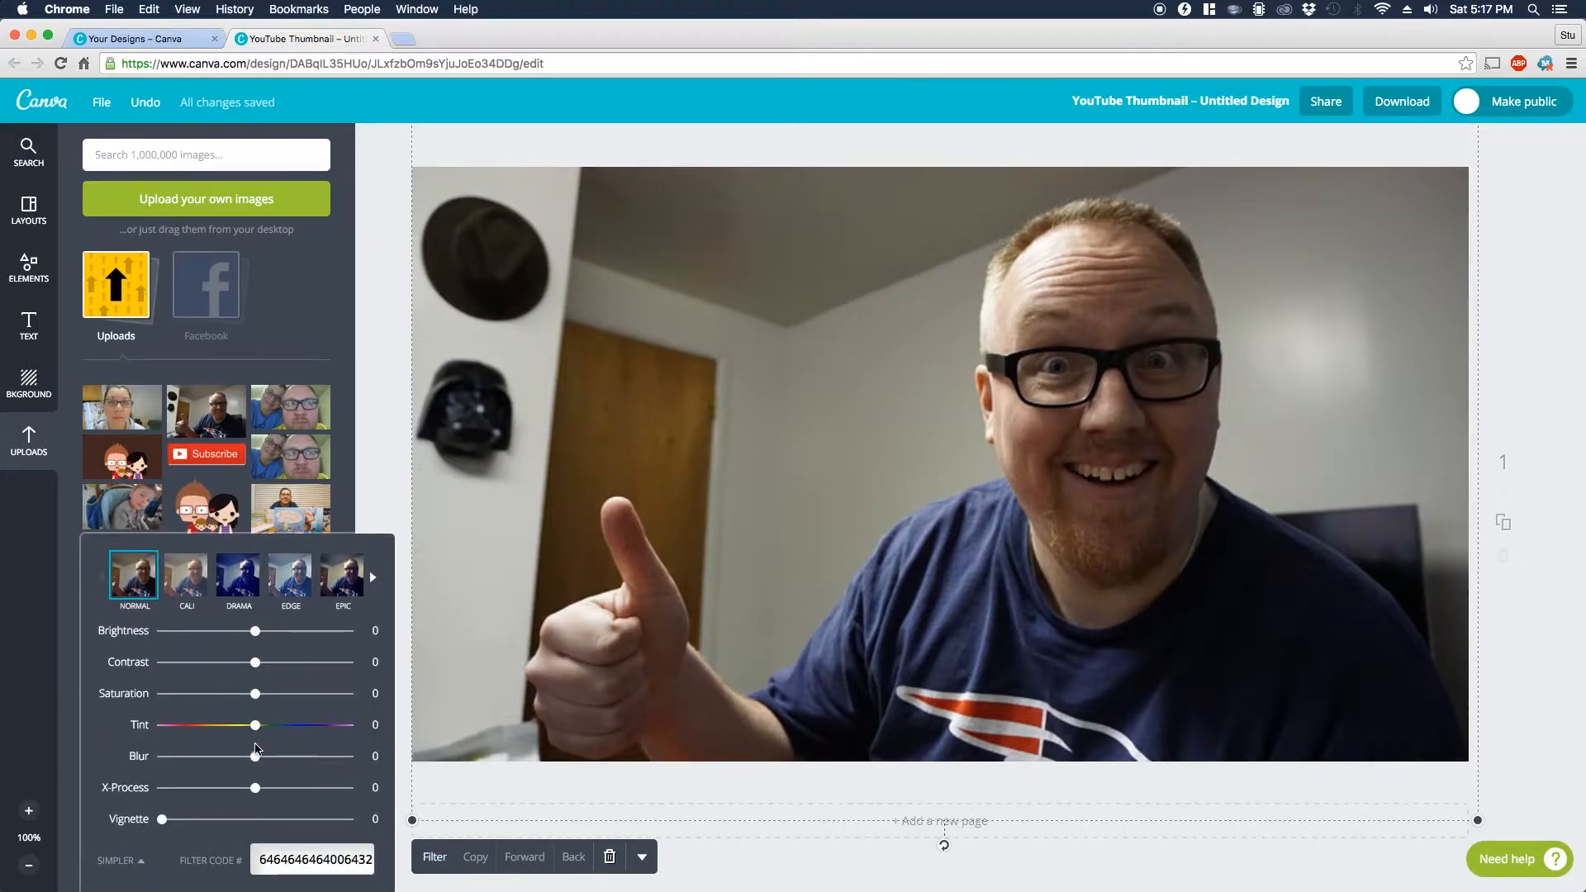
{"action": "mouse_move", "coordinate": [256, 758]}
{"action": "left_mouse_down"}
{"action": "mouse_move", "coordinate": [134, 758]}
{"action": "mouse_move", "coordinate": [251, 760]}
{"action": "left_mouse_up"}
{"action": "mouse_move", "coordinate": [255, 694]}
{"action": "left_mouse_down"}
{"action": "mouse_move", "coordinate": [334, 696]}
{"action": "mouse_move", "coordinate": [285, 697]}
{"action": "left_mouse_up"}
{"action": "left_click", "coordinate": [389, 425]}
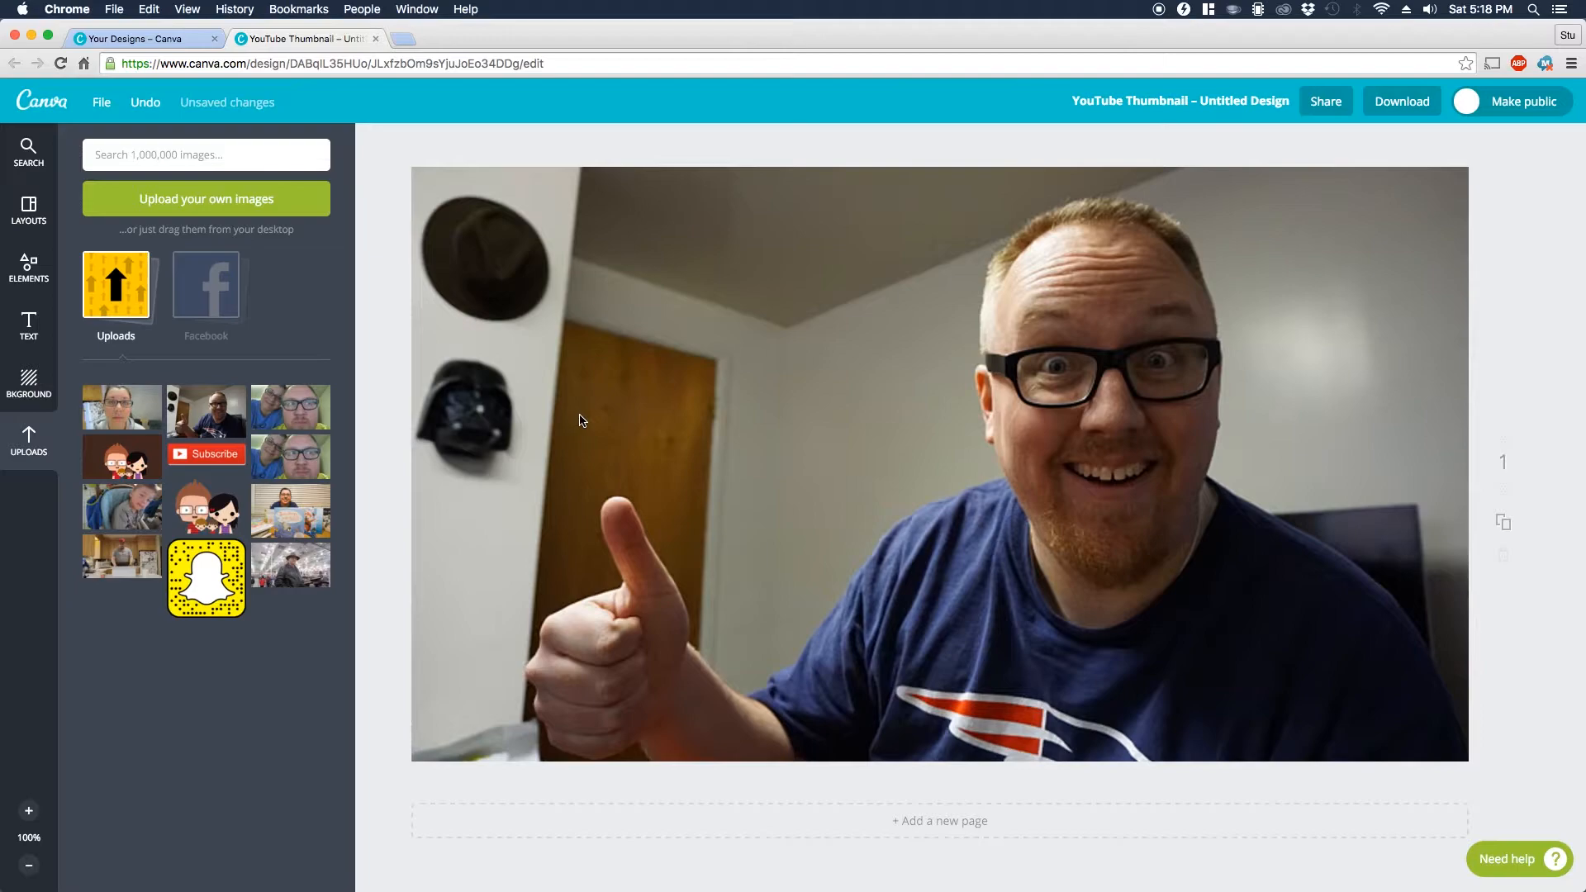
Step: Add a heading to the thumbnail that reads "HOW TO MAKE A"
{"action": "left_click", "coordinate": [30, 326]}
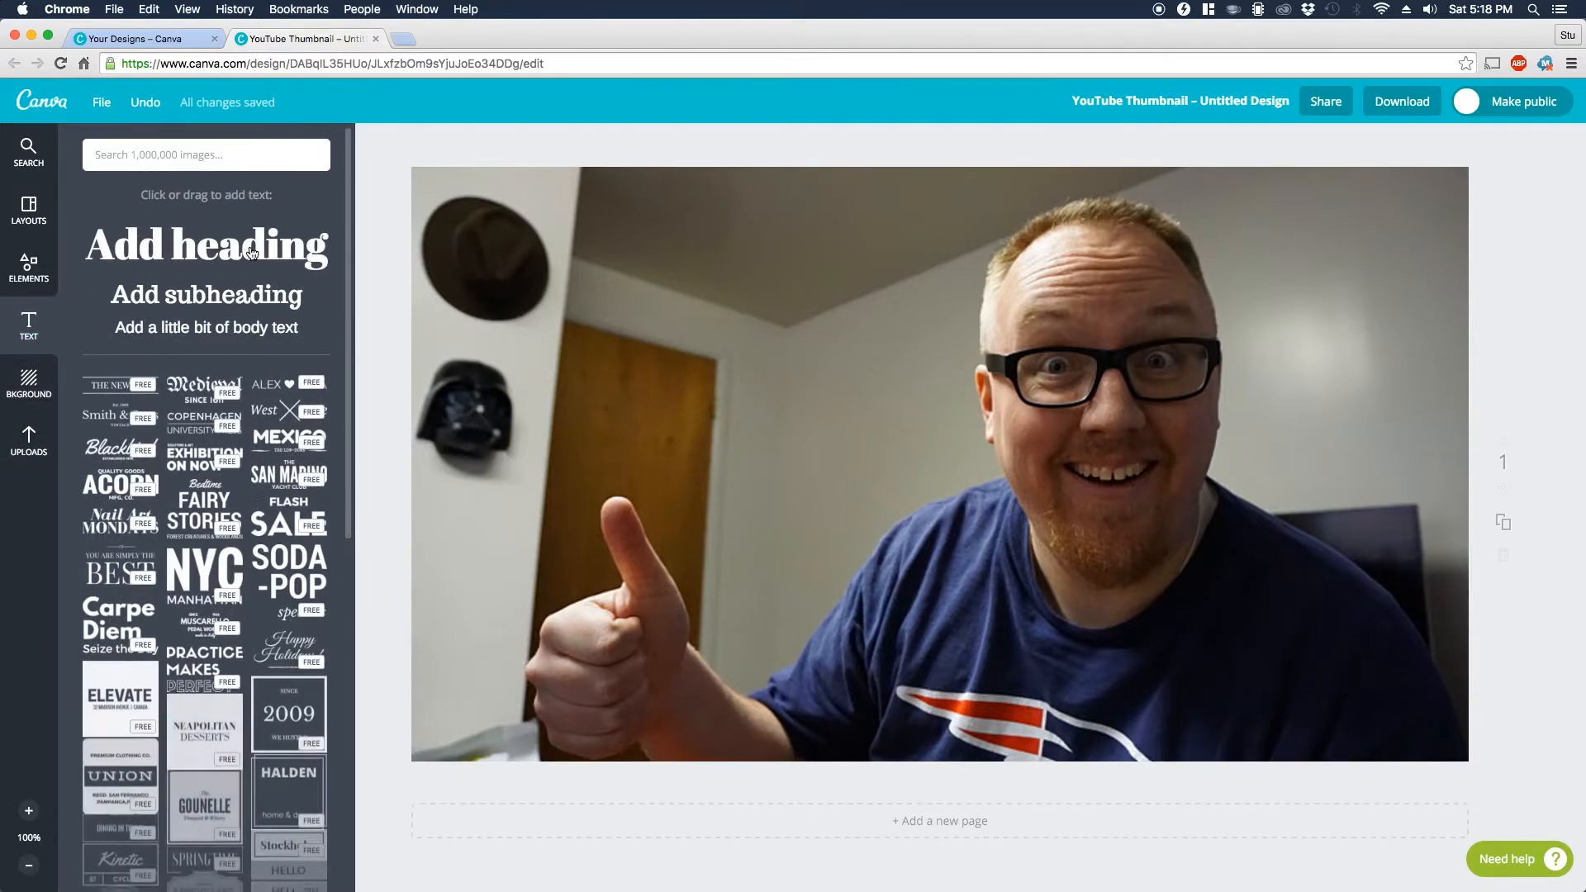
{"action": "left_click", "coordinate": [247, 252]}
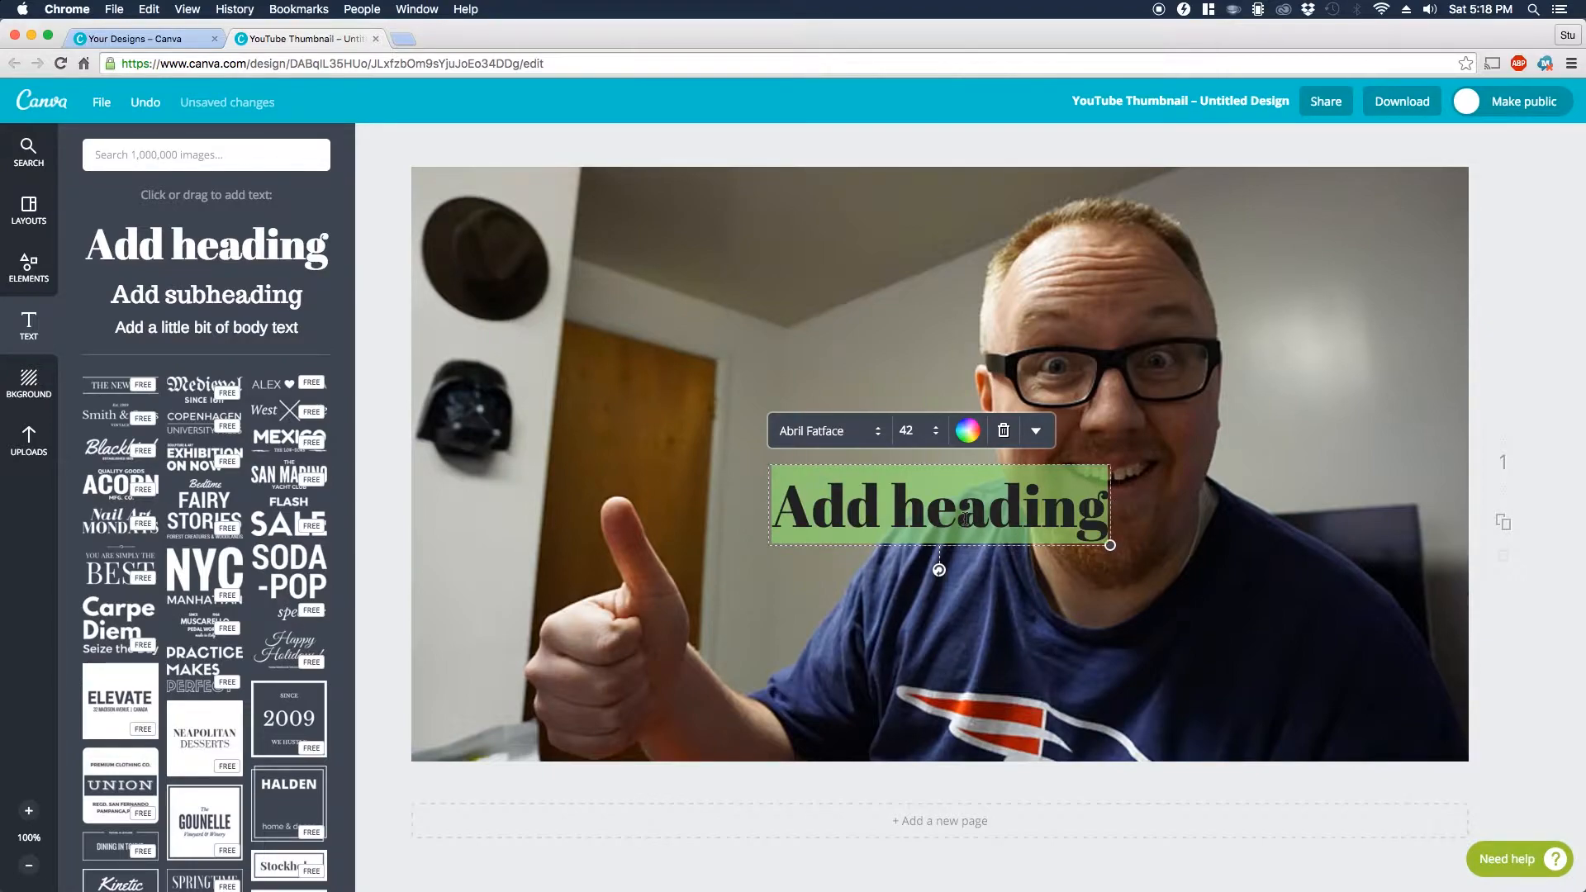
{"action": "type", "text": "HOW TO MAKE A"}
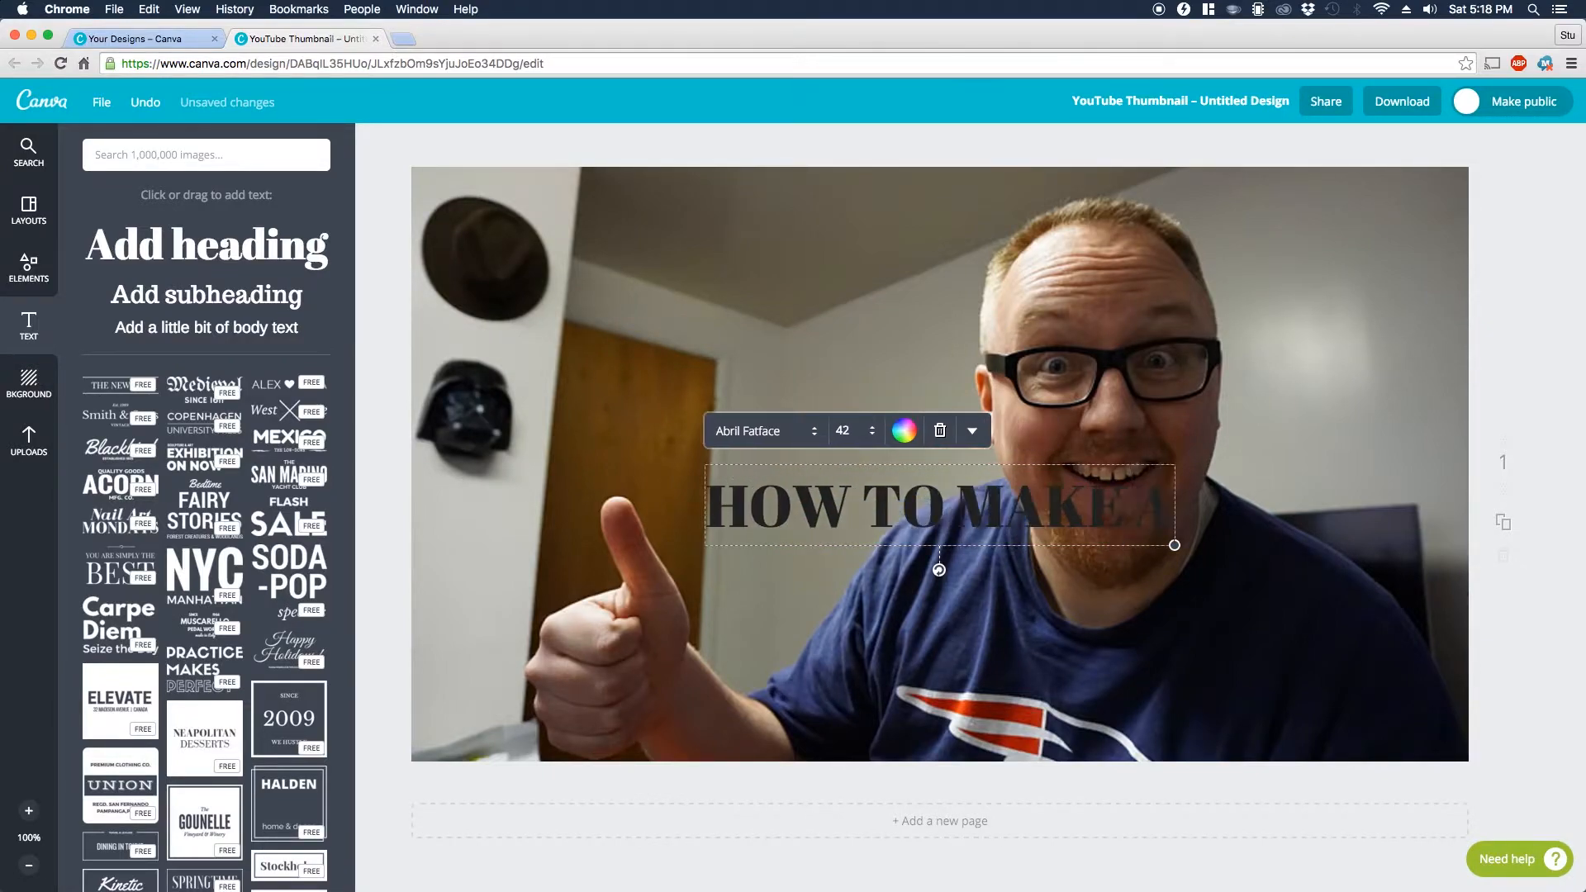
Step: Set the colour of the "HOW TO MAKE A" heading text to white
{"action": "triple_click", "coordinate": [926, 509]}
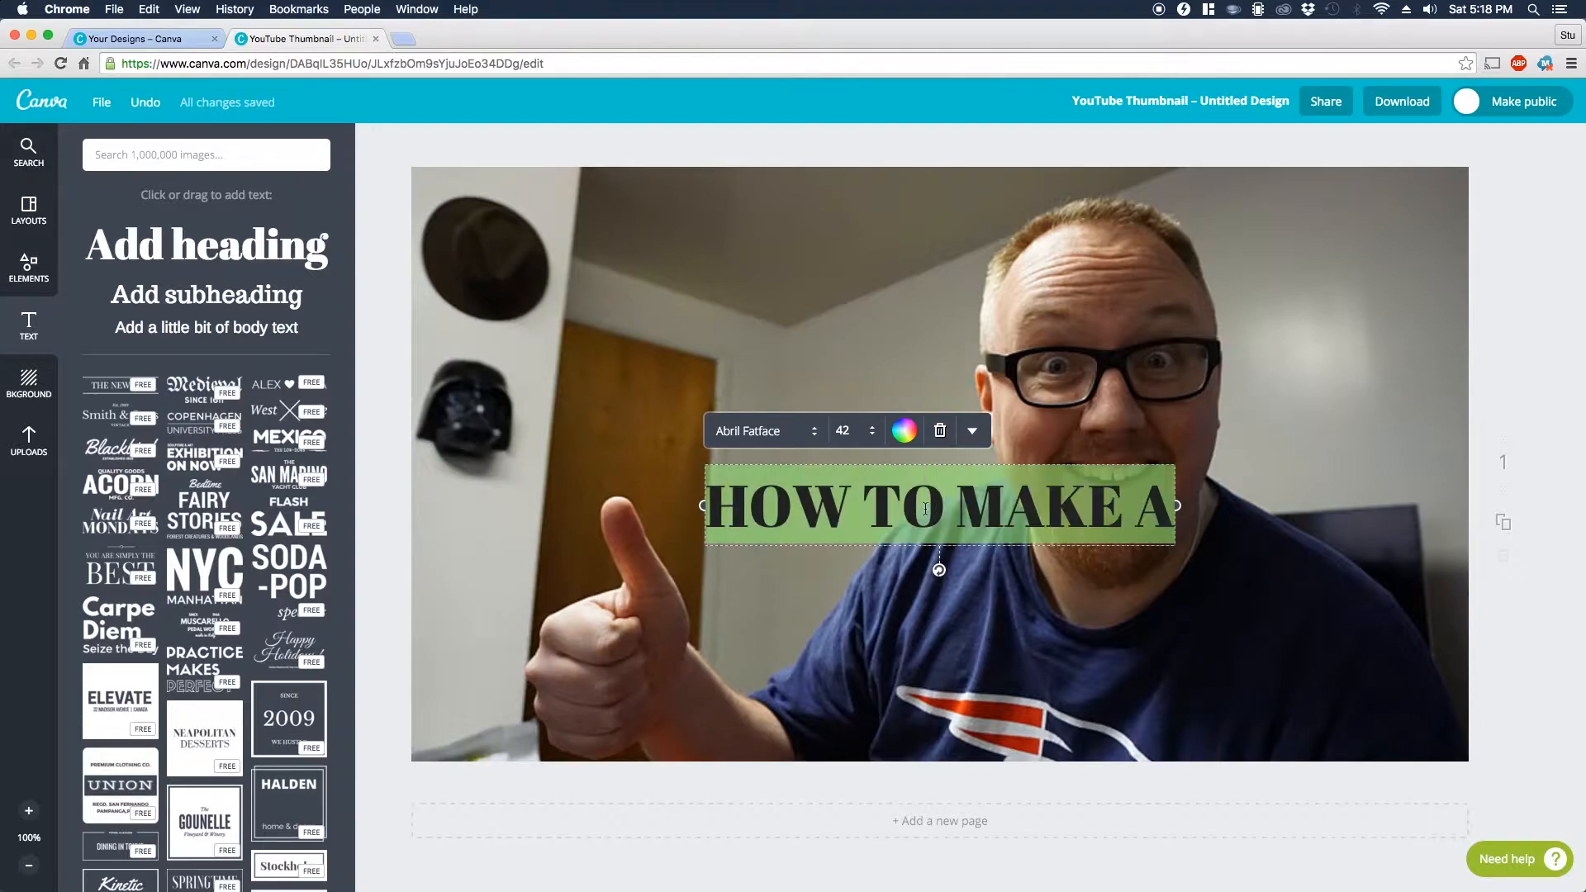
{"action": "left_click", "coordinate": [914, 430]}
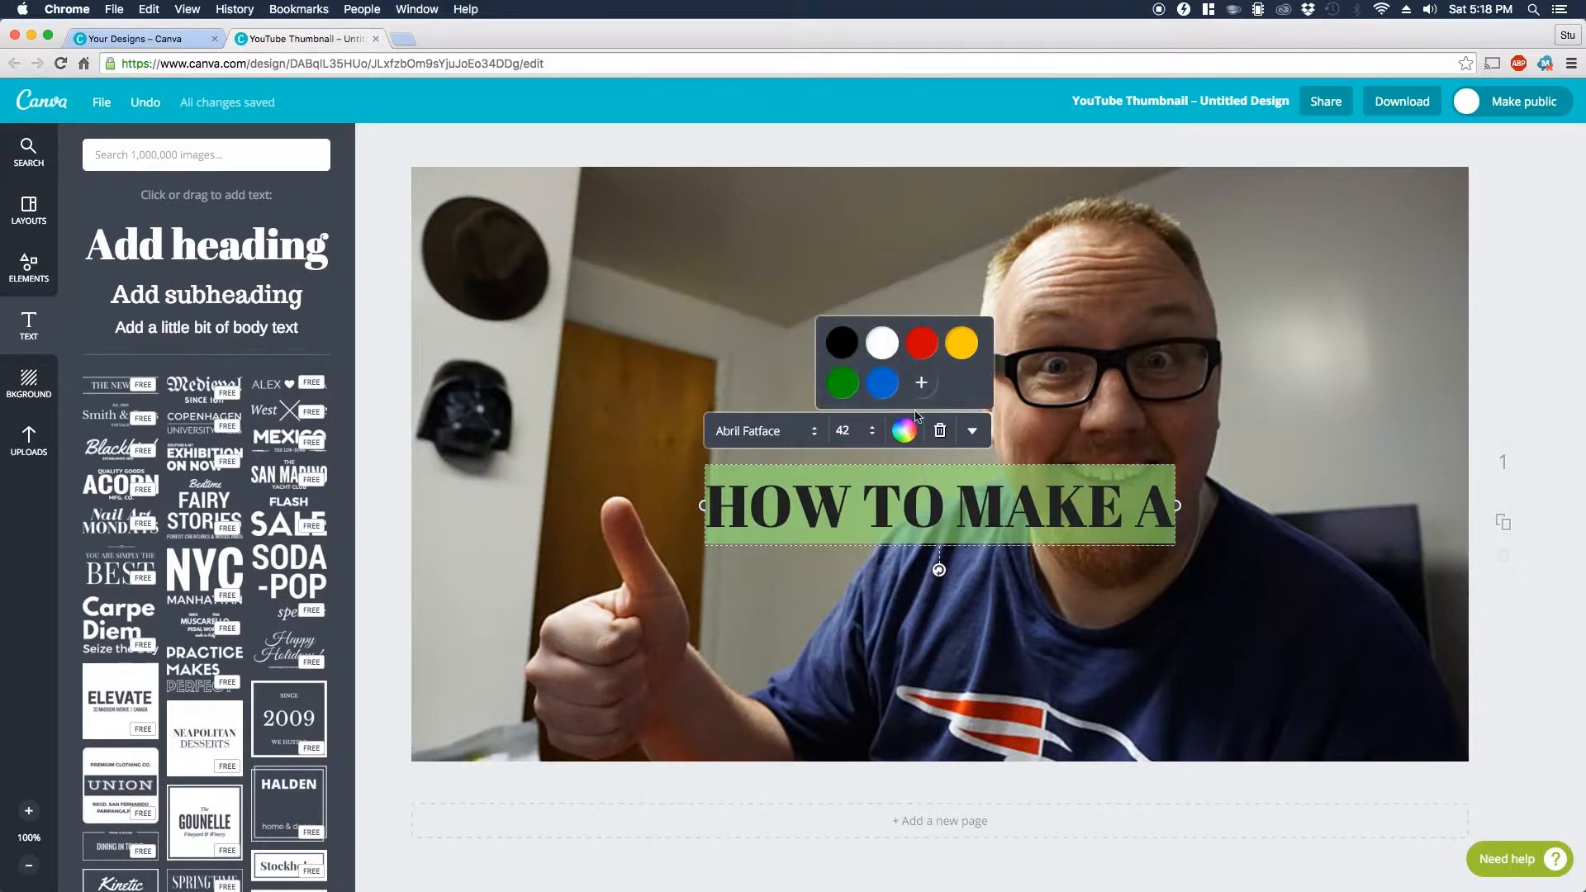
{"action": "left_click", "coordinate": [882, 345]}
{"action": "left_click", "coordinate": [921, 382]}
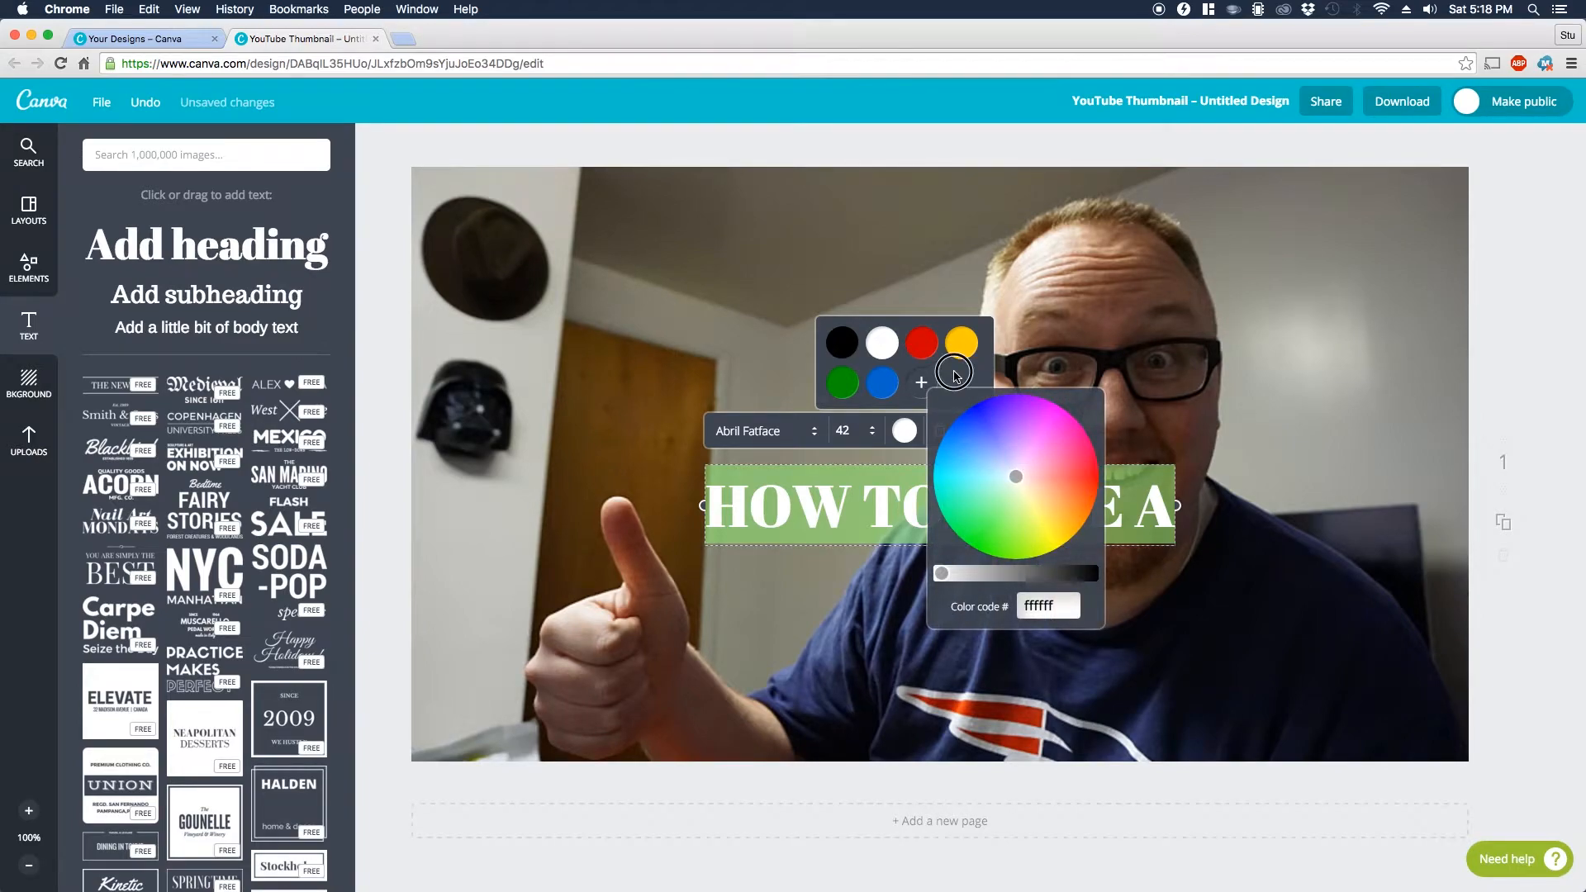
{"action": "left_click", "coordinate": [921, 395]}
Step: Set the heading's font to Cooper Hewitt Heavy and move it to the photo's upper left area
{"action": "left_click", "coordinate": [810, 433]}
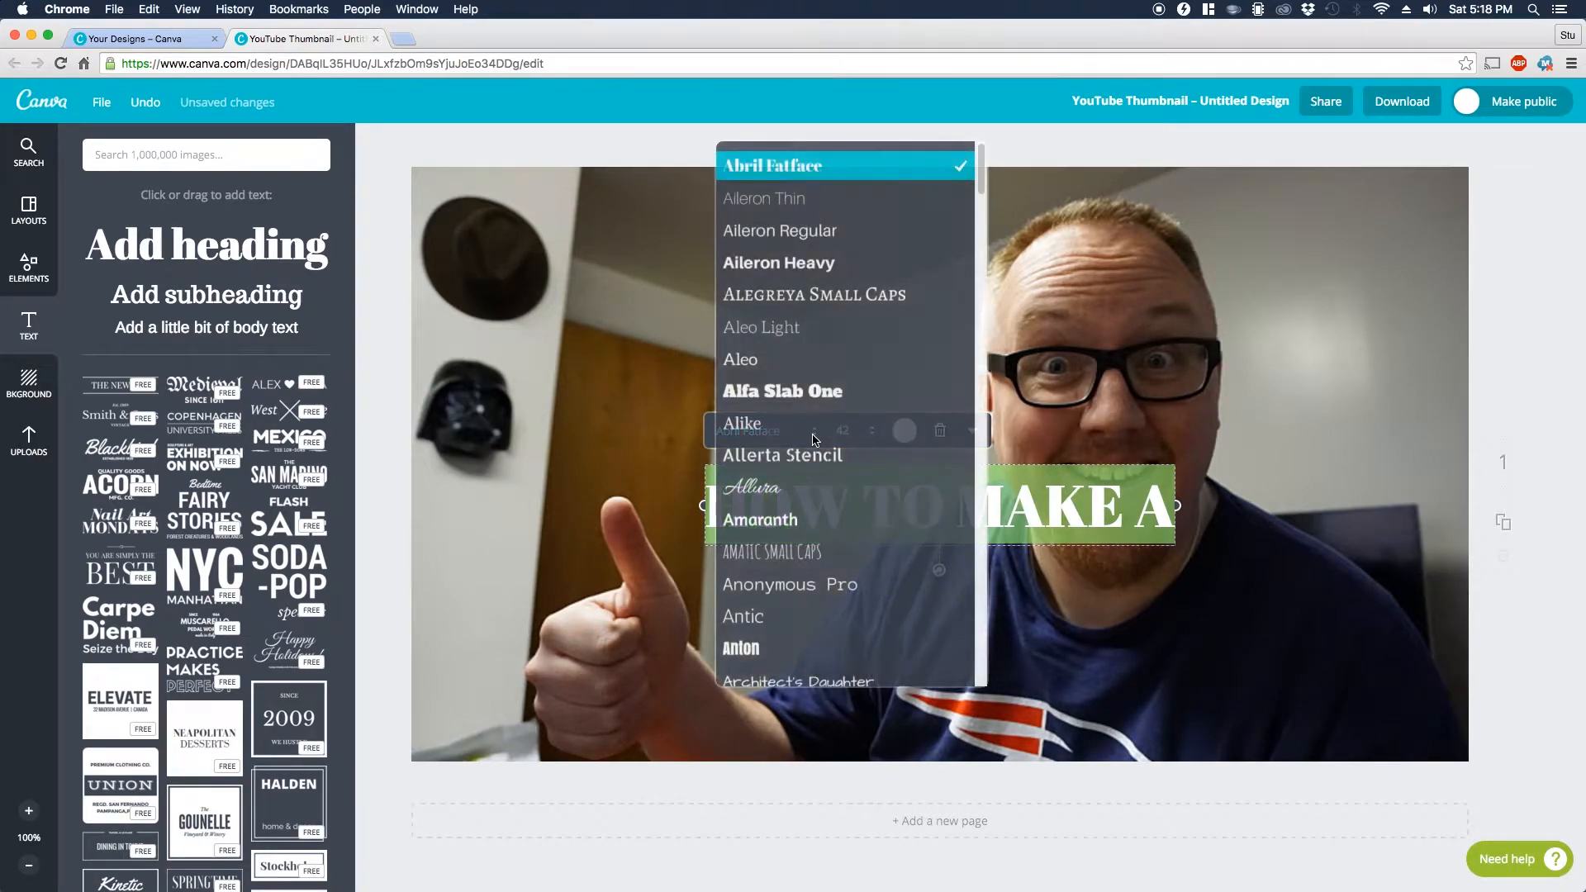
{"action": "scroll", "coordinate": [885, 420], "scroll_direction": "down", "scroll_amount": 10}
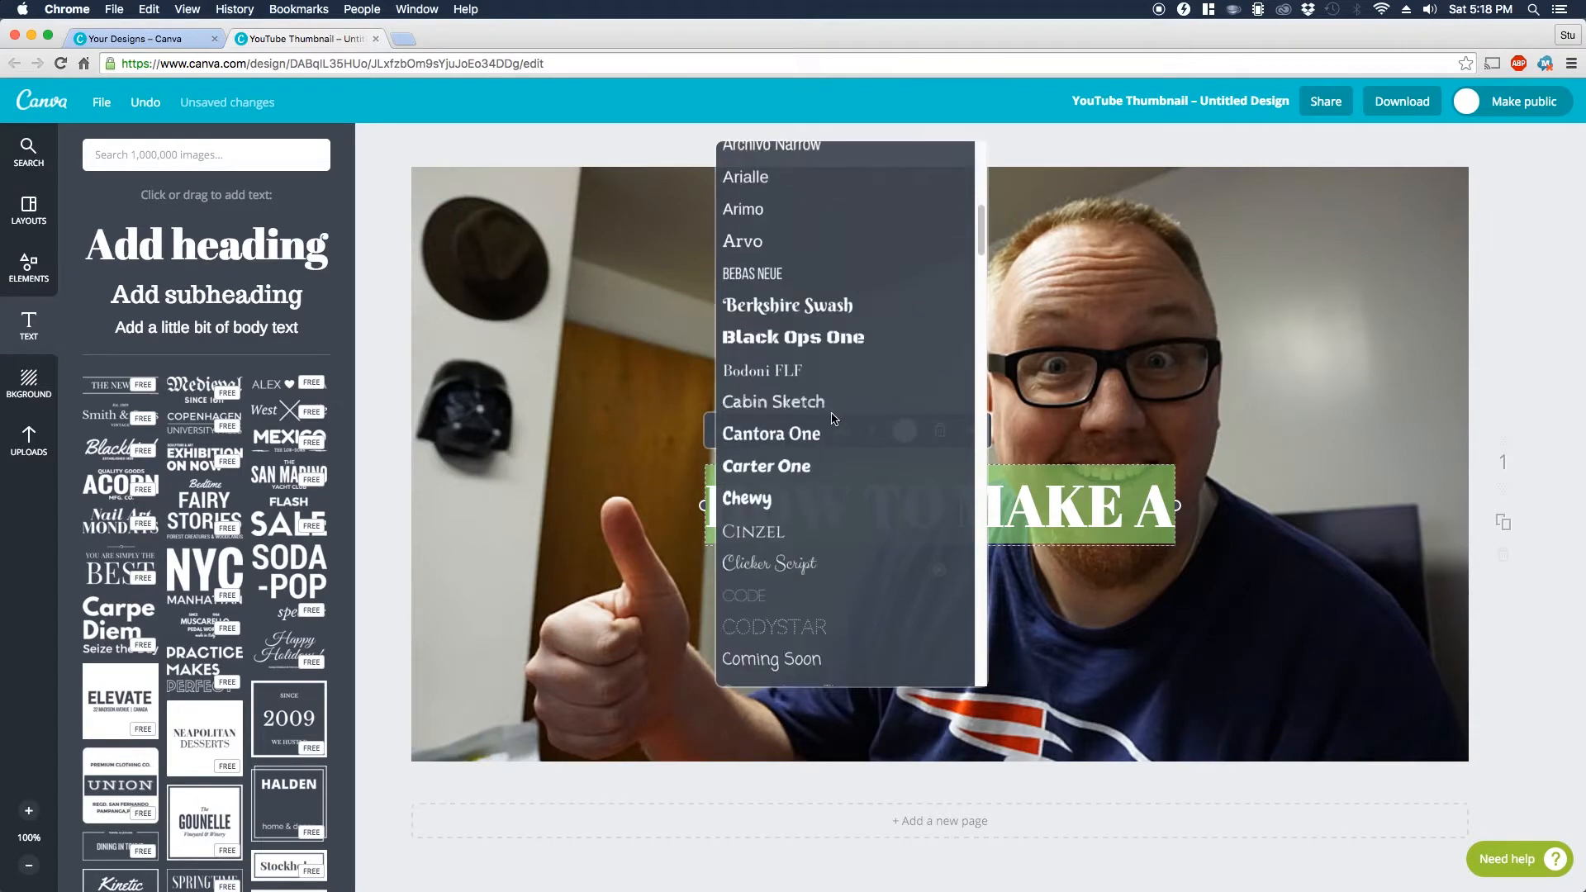
{"action": "scroll", "coordinate": [833, 418], "scroll_direction": "down", "scroll_amount": 3}
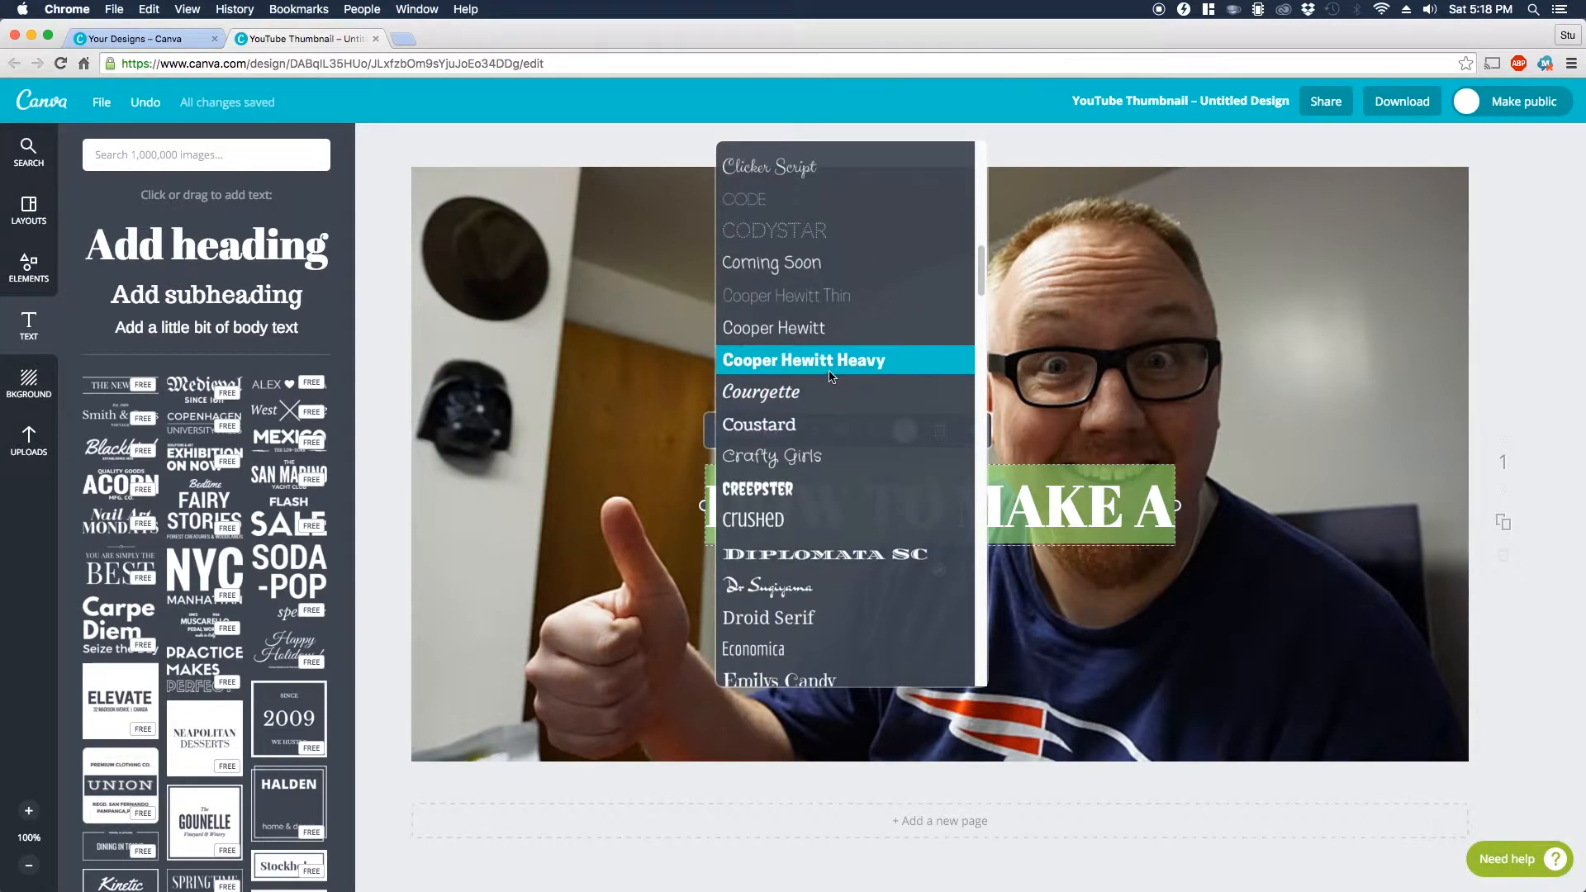
{"action": "left_click", "coordinate": [825, 361]}
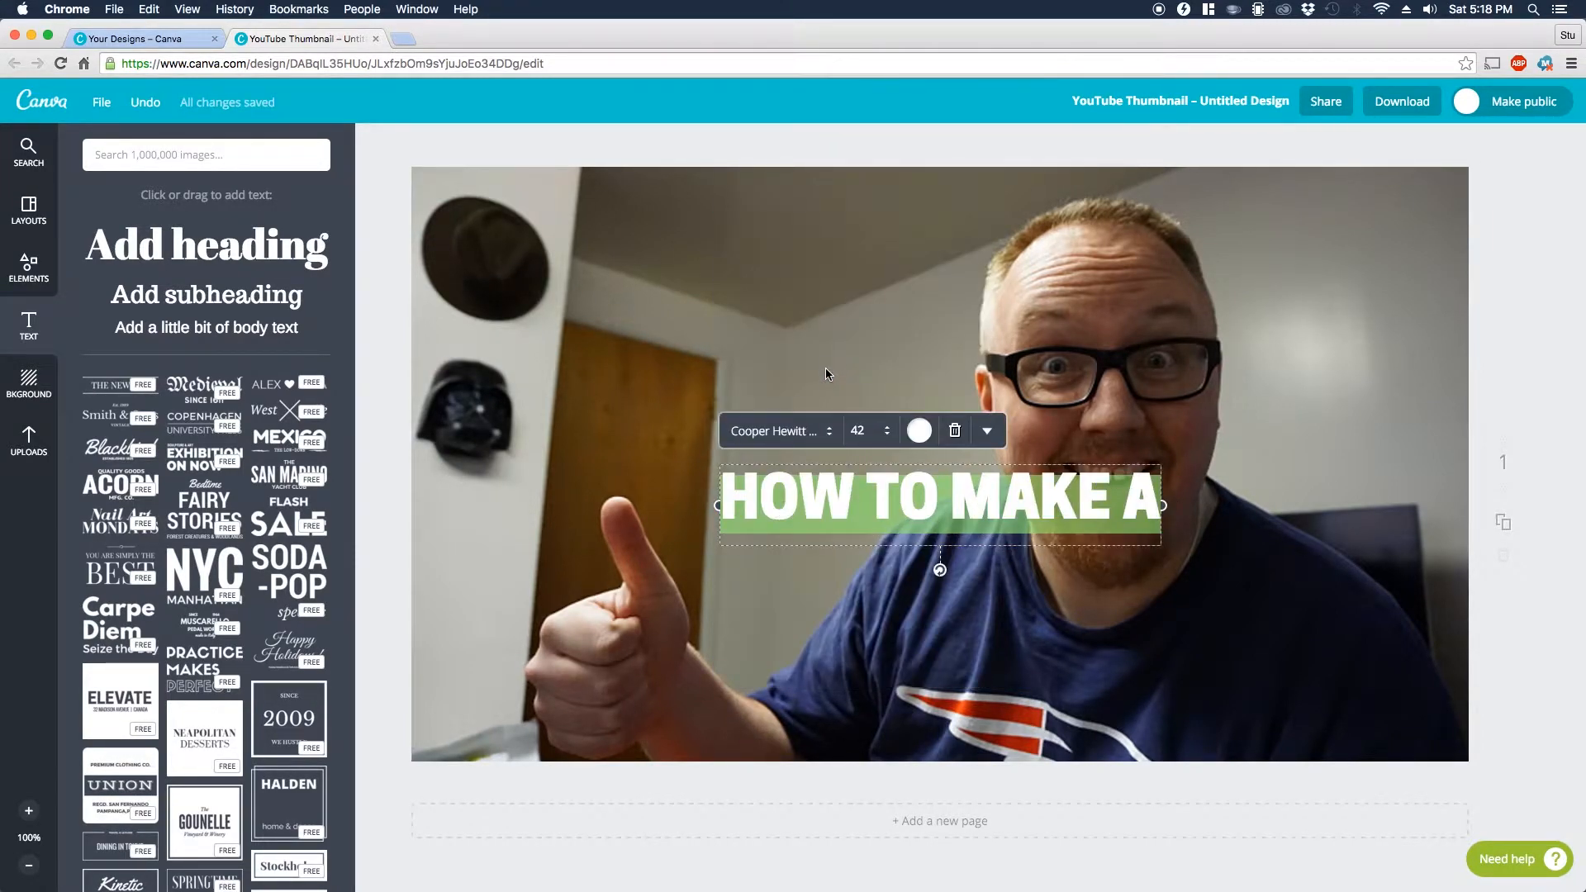
{"action": "left_click", "coordinate": [771, 589]}
{"action": "left_click_drag", "start_coordinate": [895, 501], "coordinate": [655, 302]}
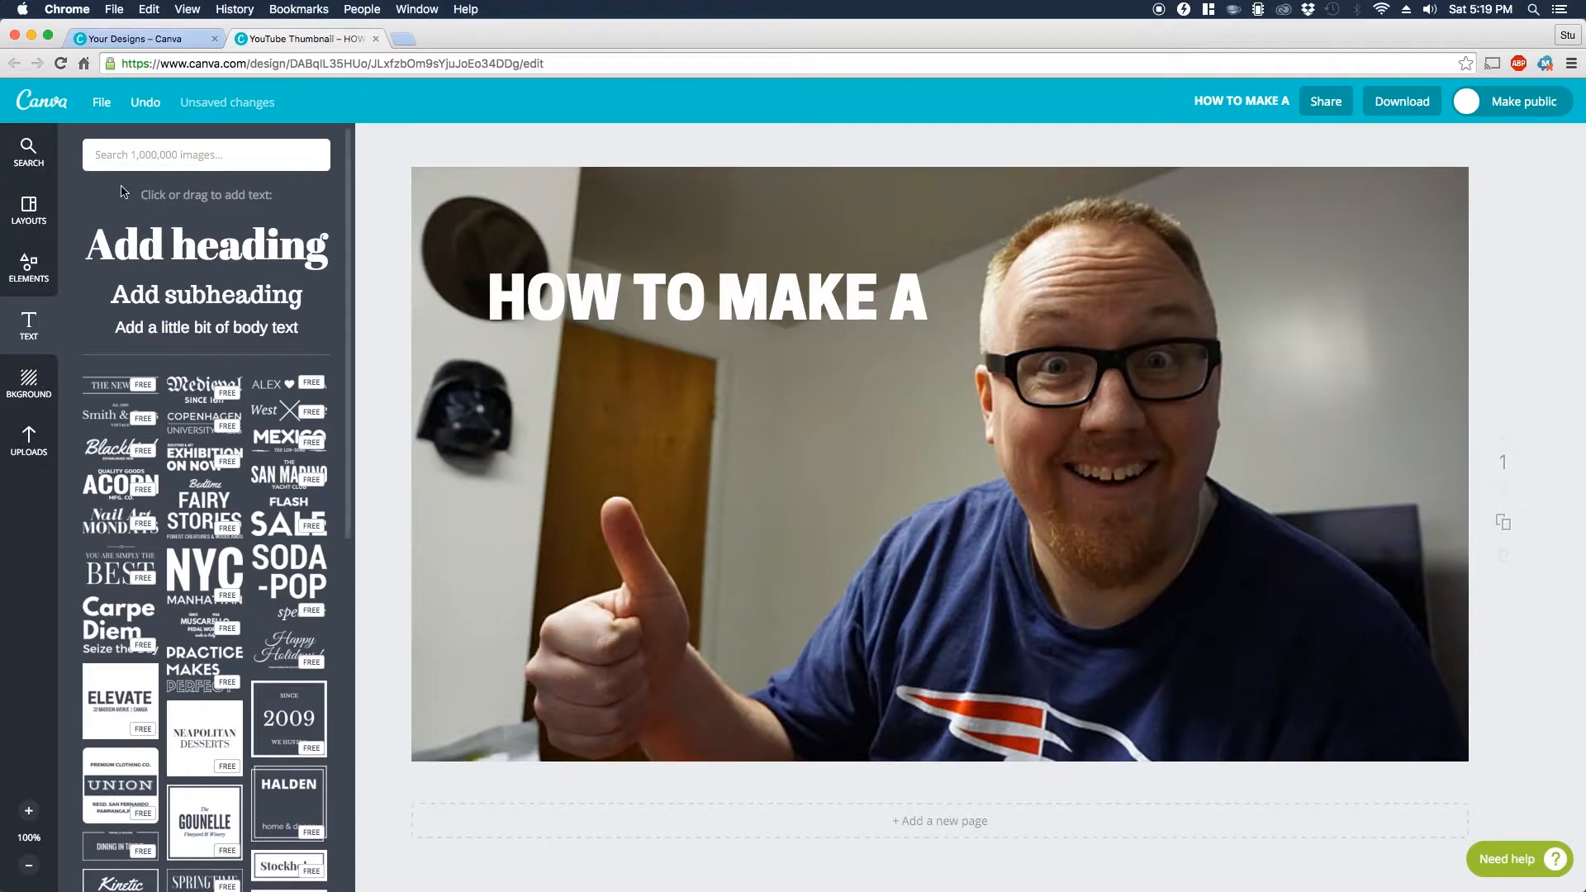
Step: Search the image library for "youtube" and add the red square YouTube logo to the page
{"action": "left_click", "coordinate": [29, 265]}
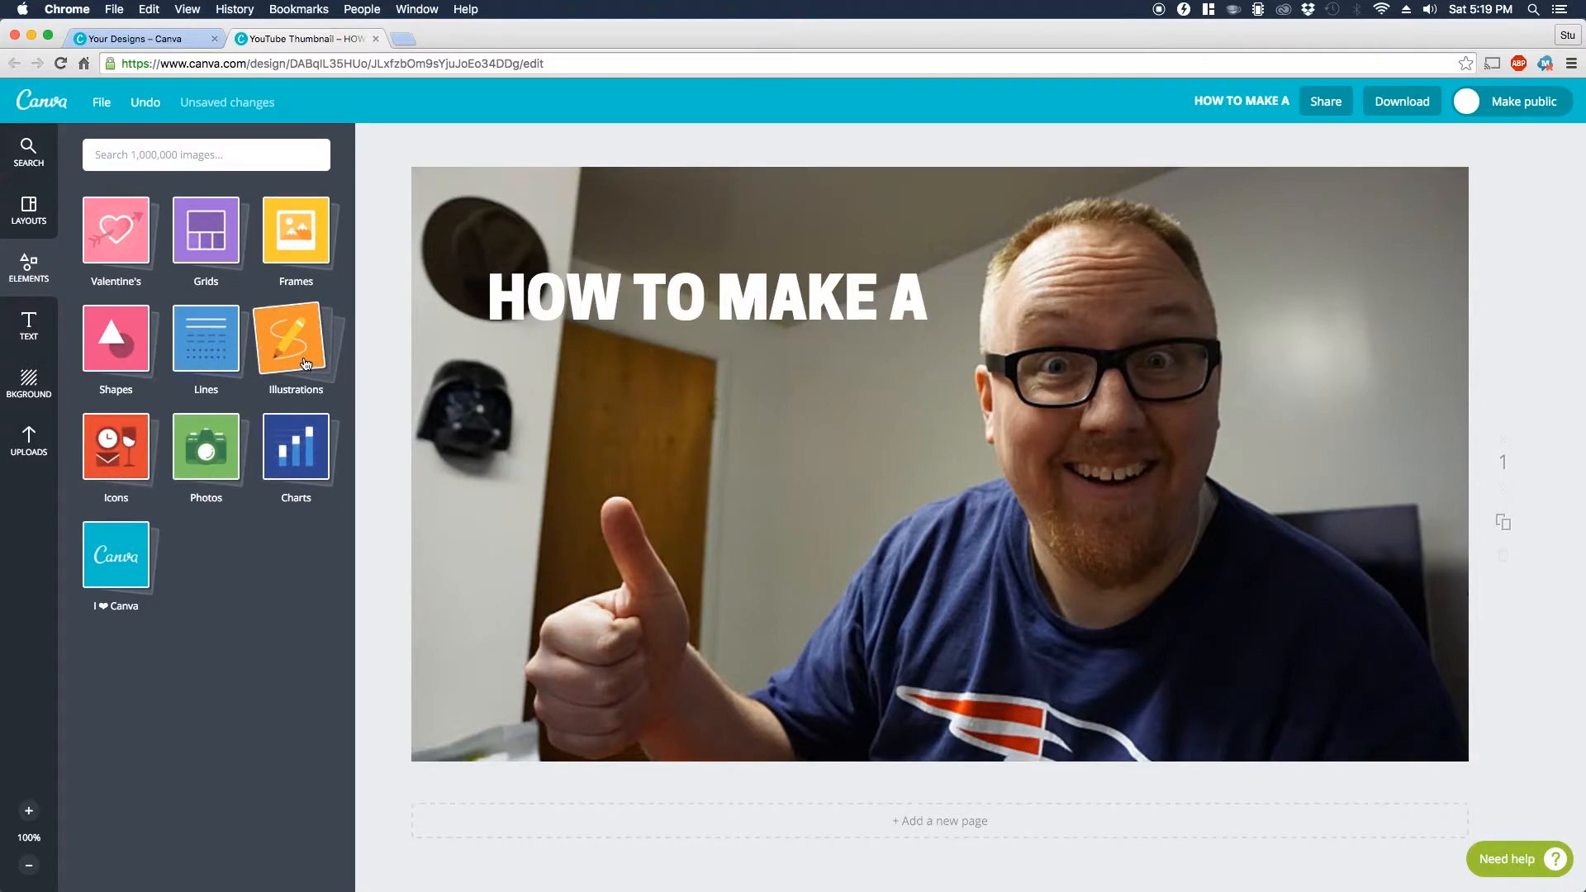
{"action": "left_click", "coordinate": [182, 146]}
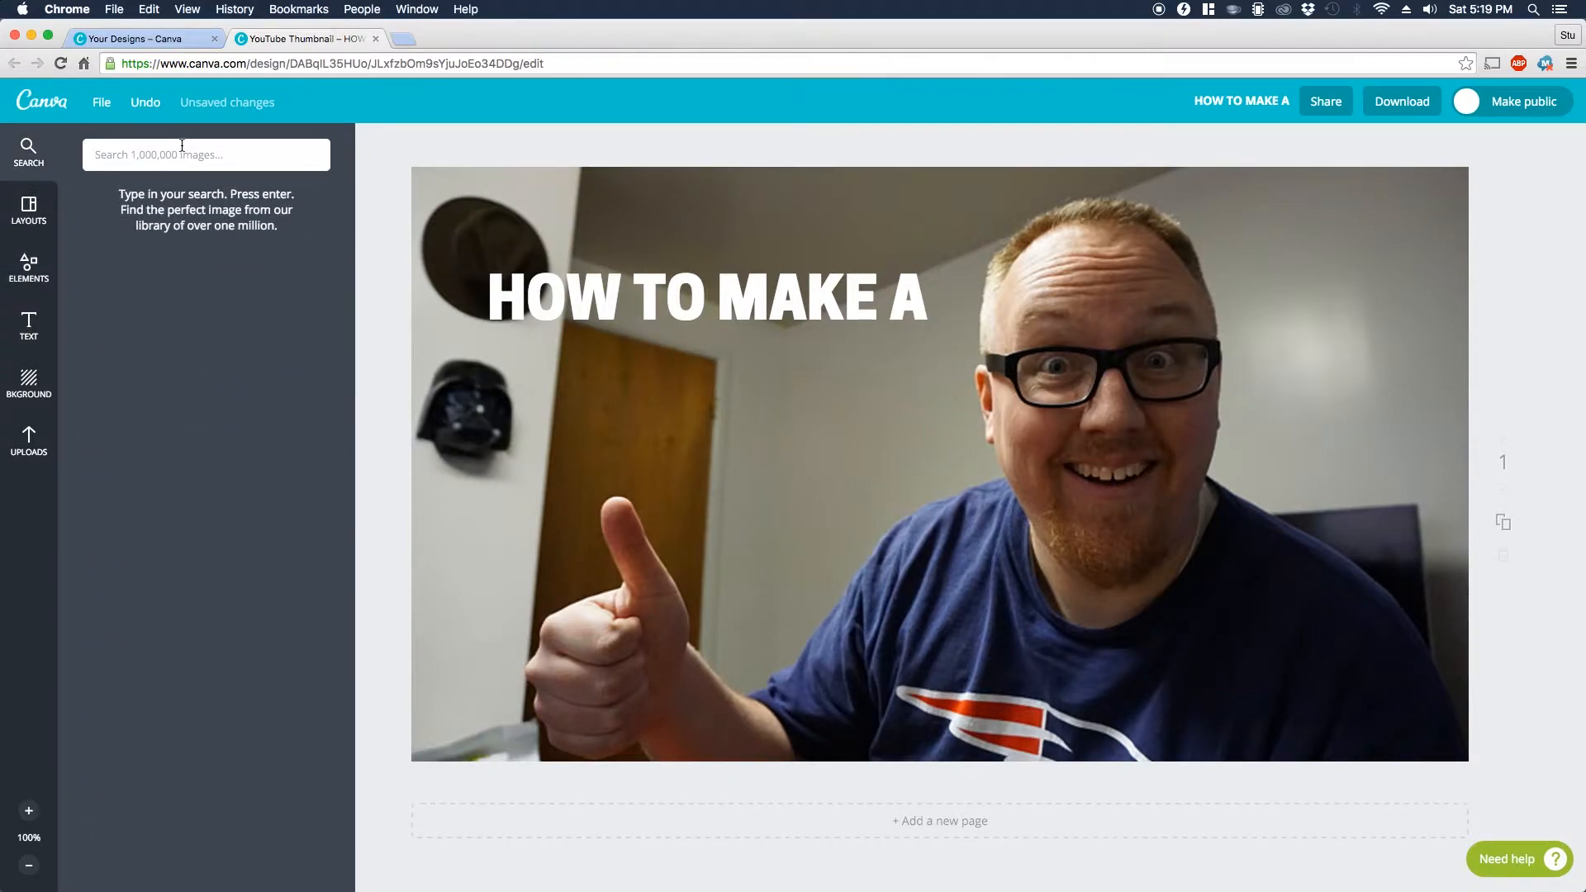
{"action": "type", "text": "youtube"}
{"action": "key", "text": "Return"}
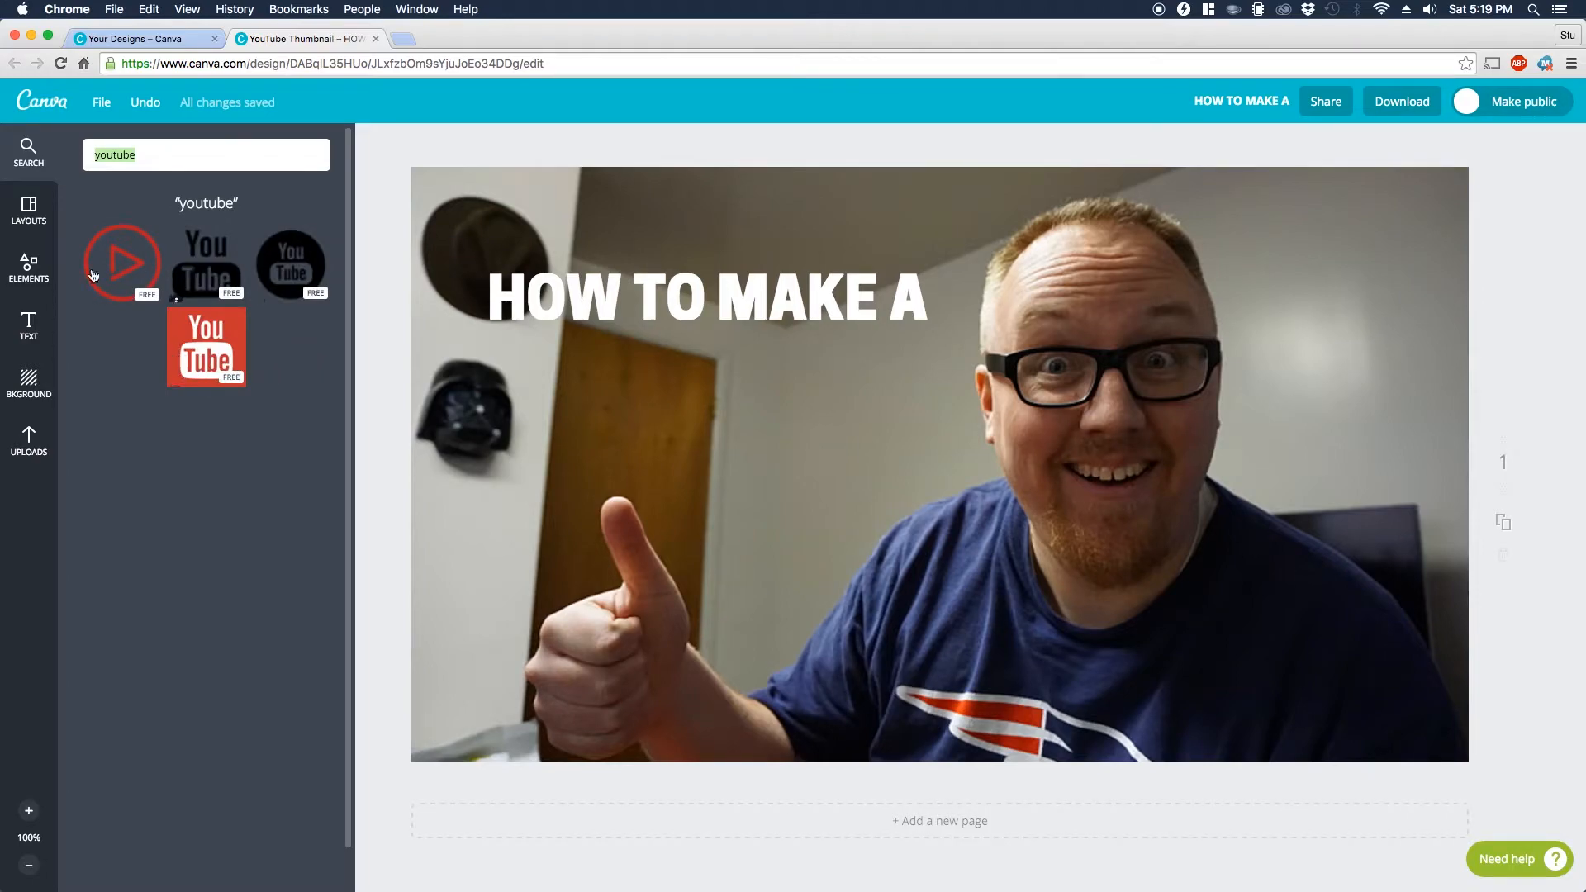
{"action": "left_click", "coordinate": [206, 345]}
Step: Shrink the YouTube logo and position it directly beneath the "HOW TO MAKE A" heading
{"action": "left_click_drag", "start_coordinate": [1183, 222], "coordinate": [859, 403]}
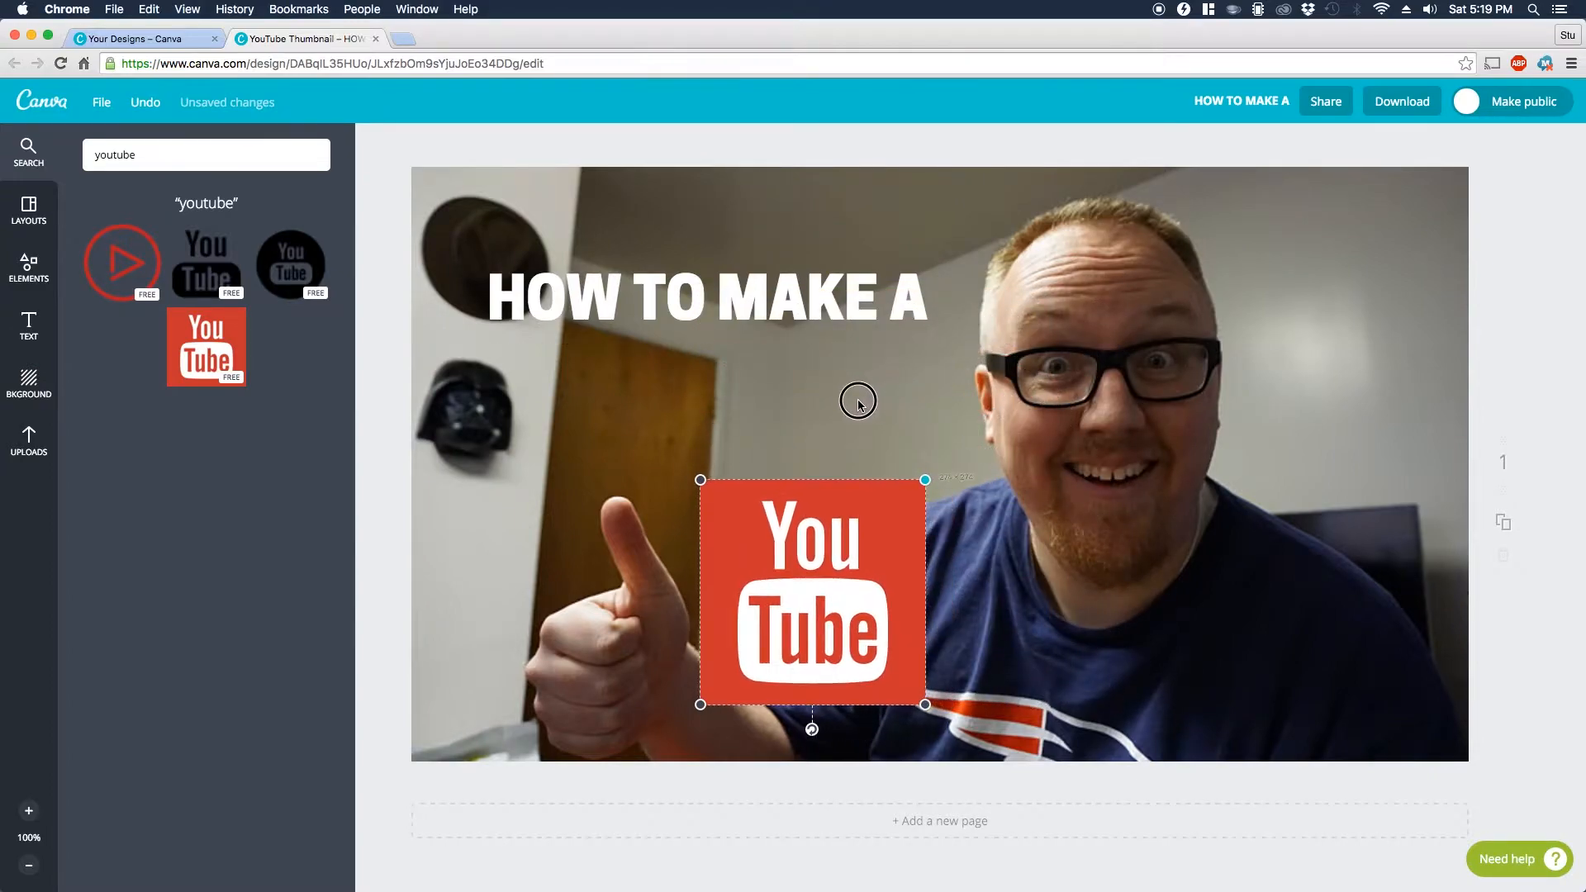
{"action": "left_click_drag", "start_coordinate": [813, 585], "coordinate": [704, 440]}
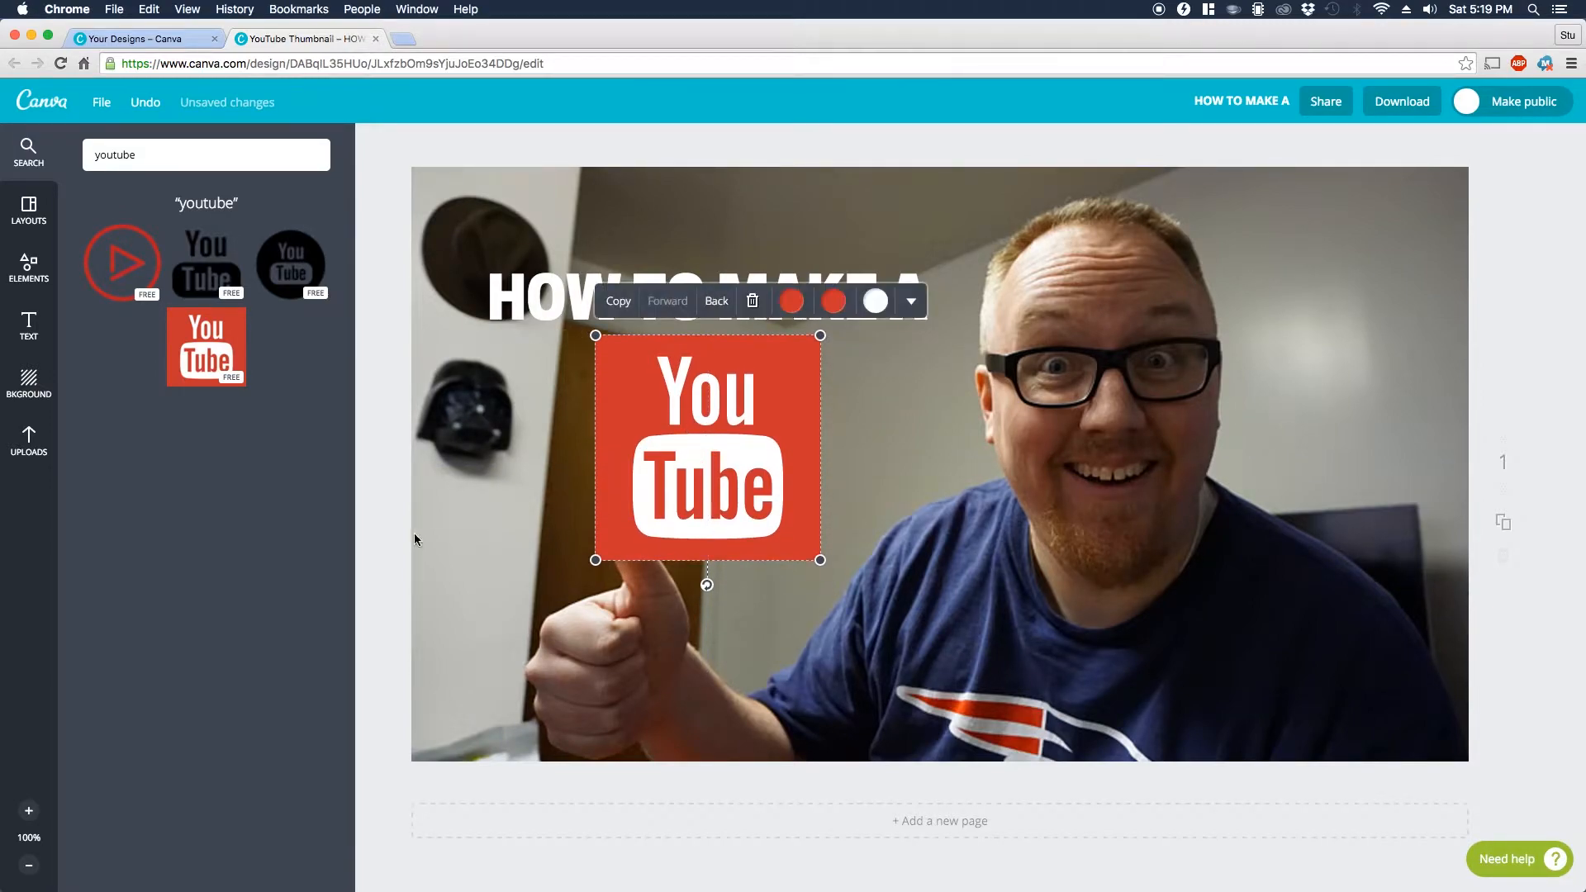
{"action": "left_click", "coordinate": [387, 540]}
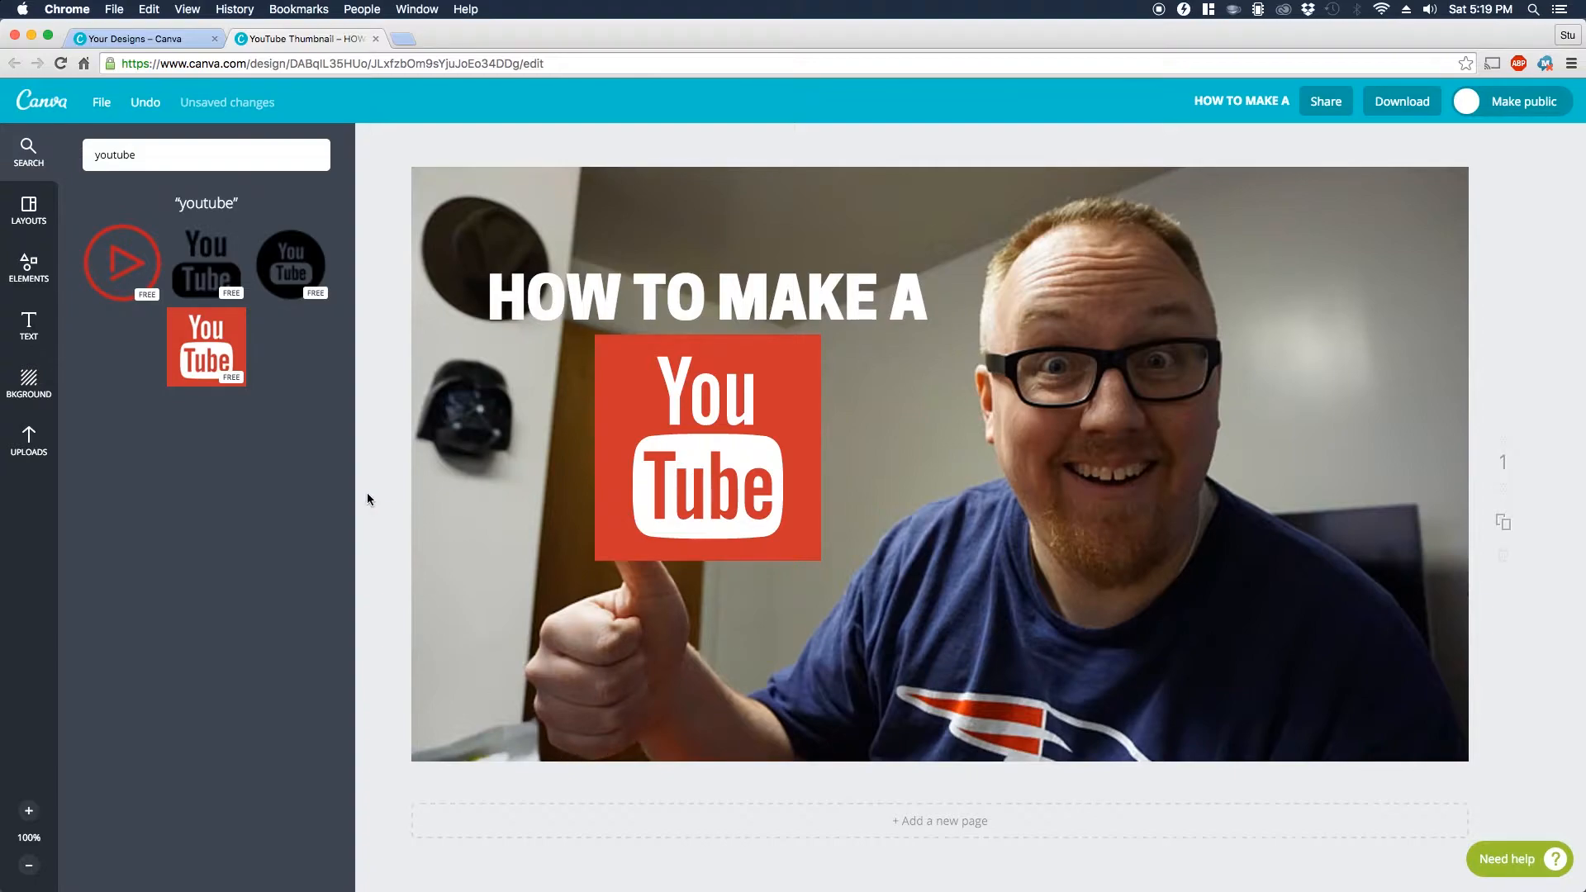
Step: Add a second heading to the thumbnail that reads "THUMBANIL"
{"action": "left_click", "coordinate": [28, 325]}
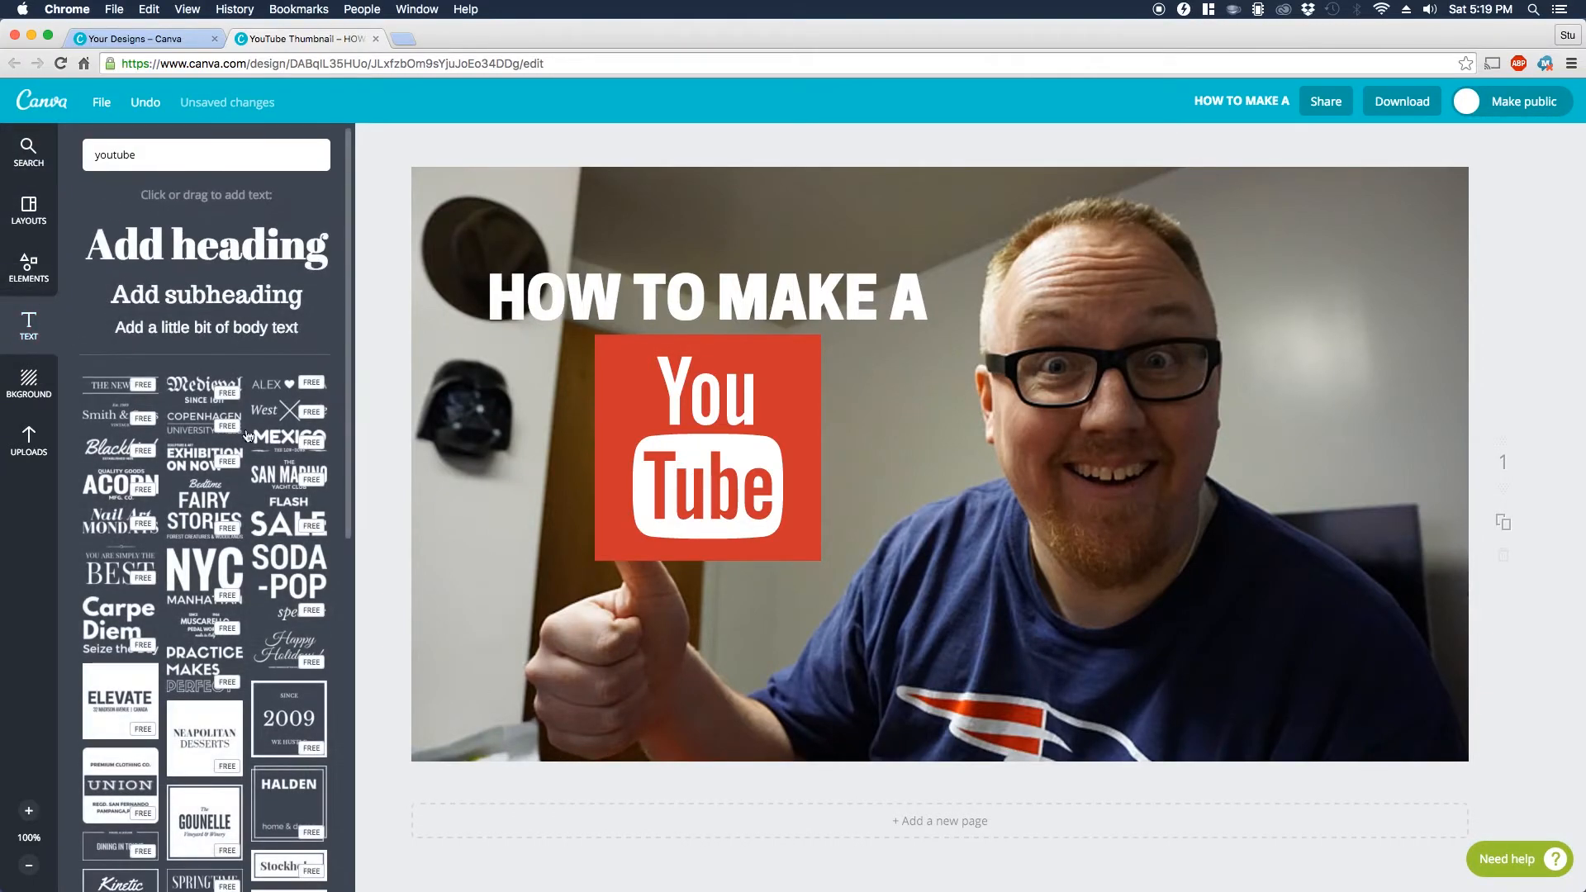
{"action": "left_click_drag", "start_coordinate": [228, 265], "coordinate": [925, 510]}
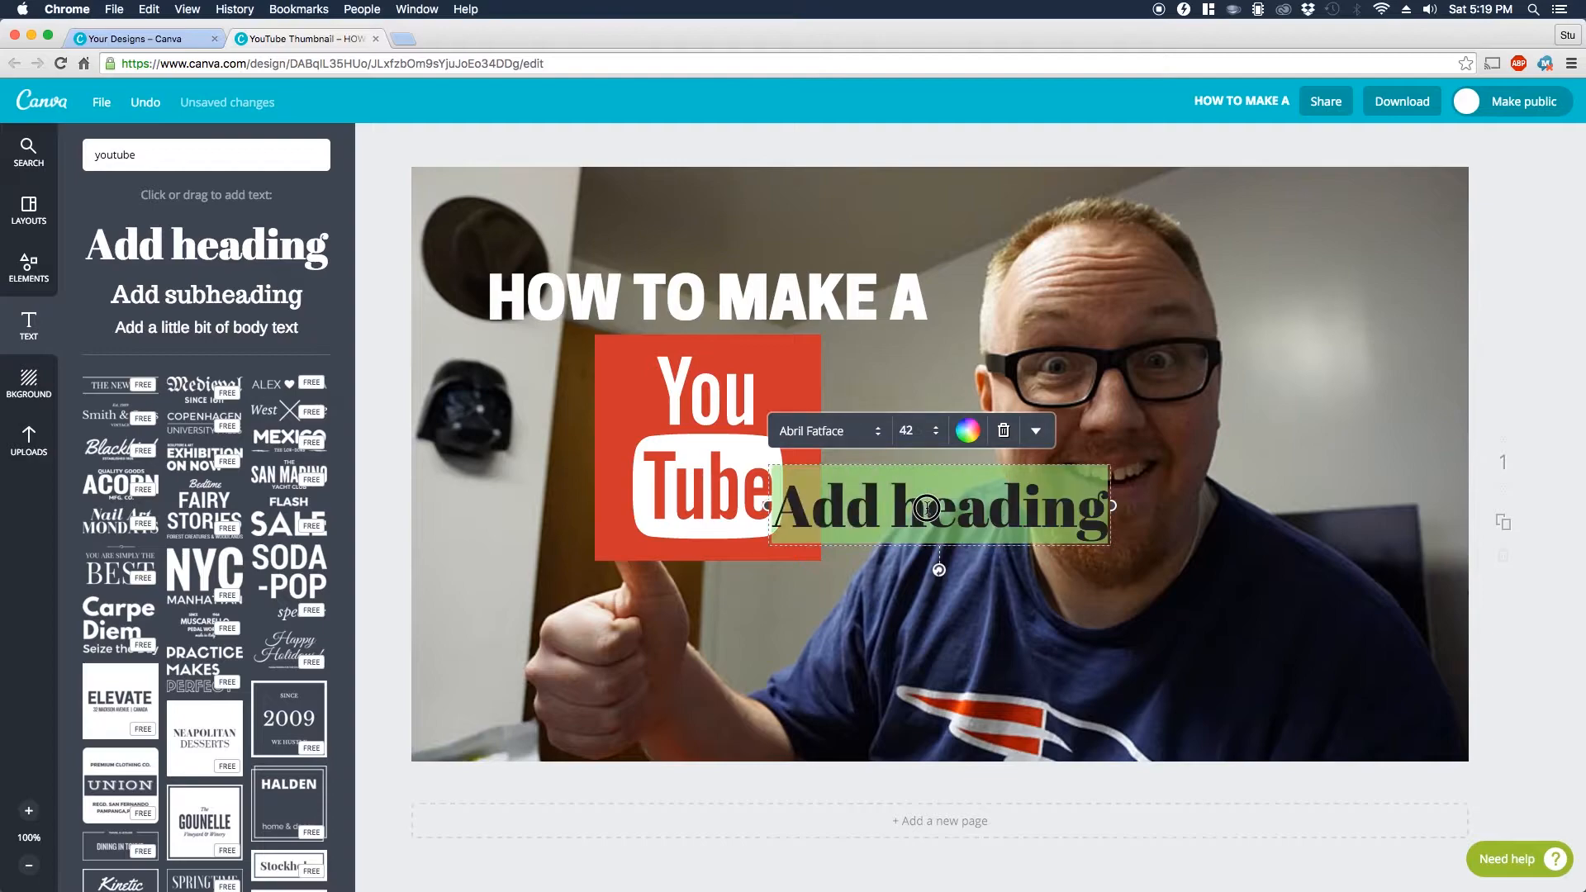
{"action": "type", "text": "THUMBANIL"}
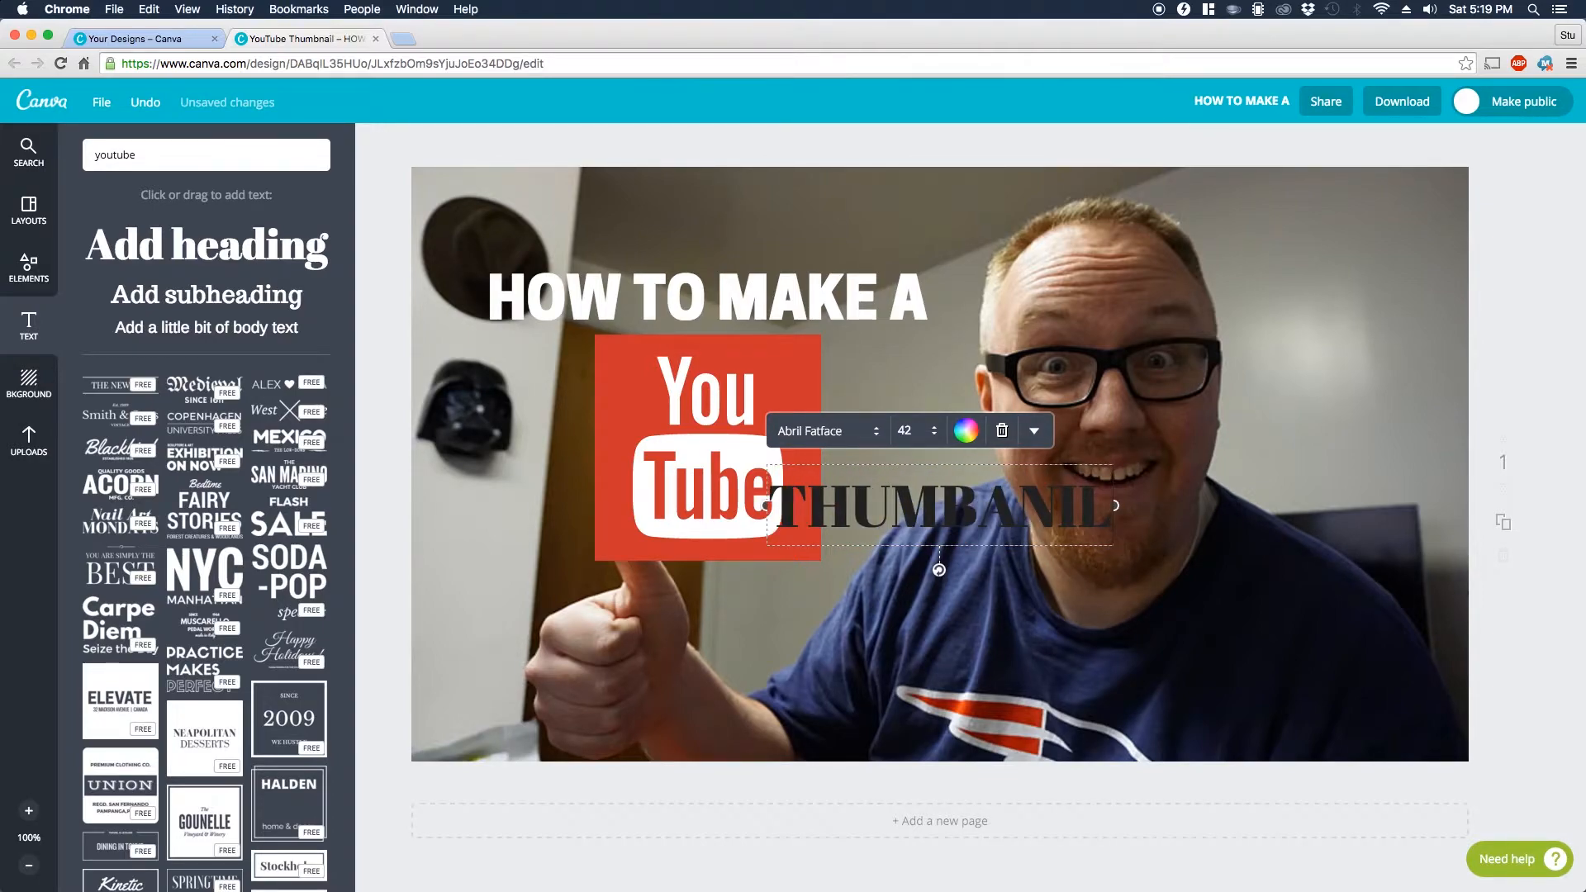
Step: Set the "THUMBANIL" heading's font to Cooper Hewitt Heavy and its color to white
{"action": "double_click", "coordinate": [956, 496]}
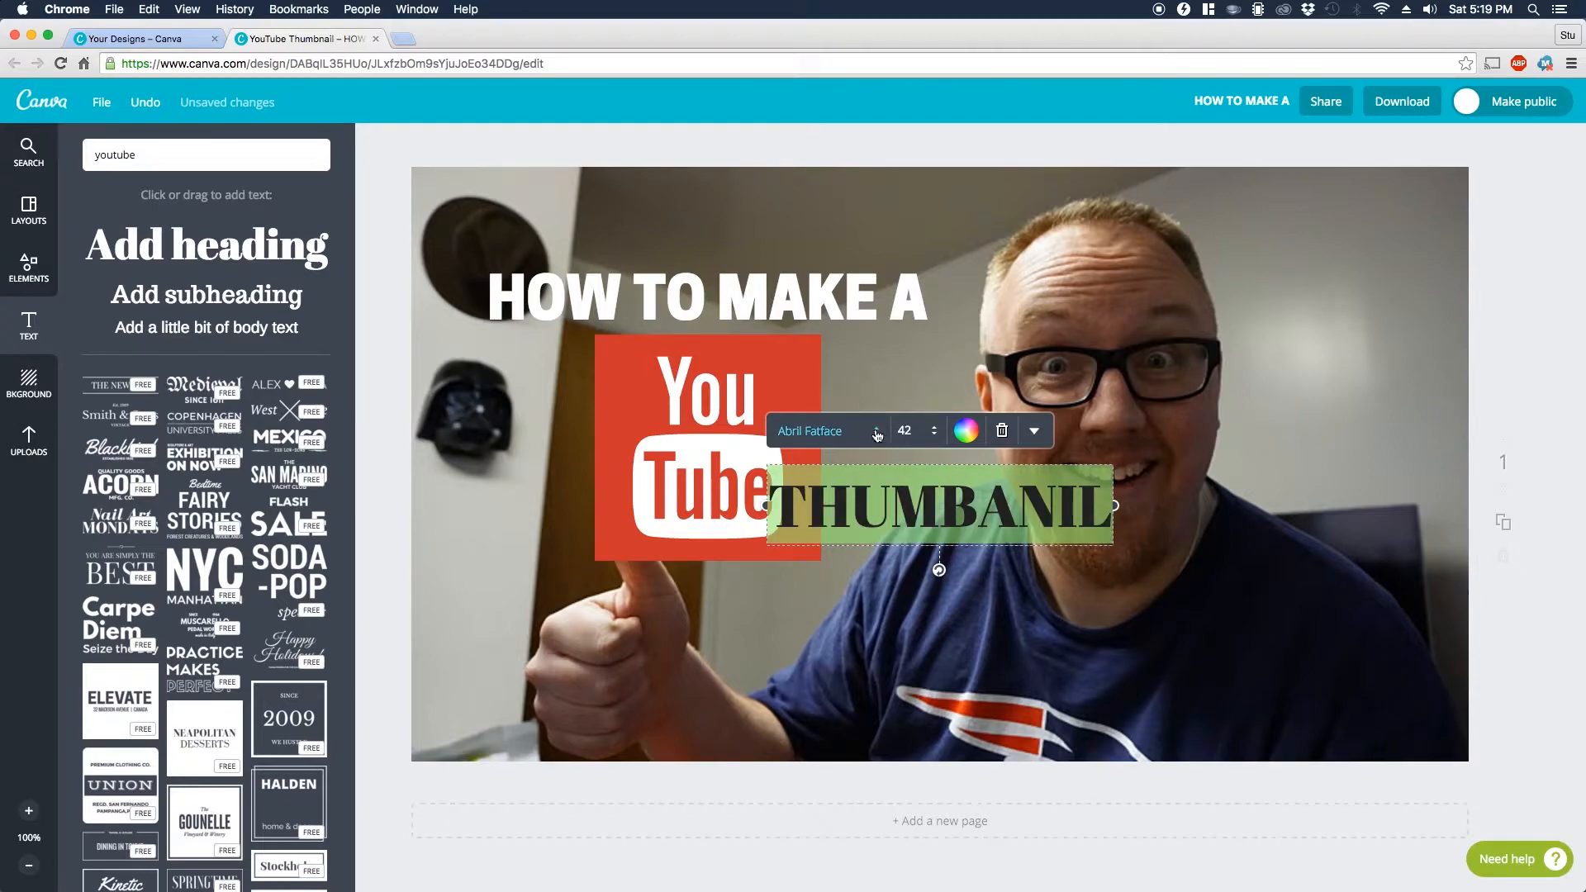
{"action": "left_click", "coordinate": [868, 430]}
{"action": "scroll", "coordinate": [912, 498], "scroll_direction": "down", "scroll_amount": 2}
{"action": "scroll", "coordinate": [912, 498], "scroll_direction": "down", "scroll_amount": 10}
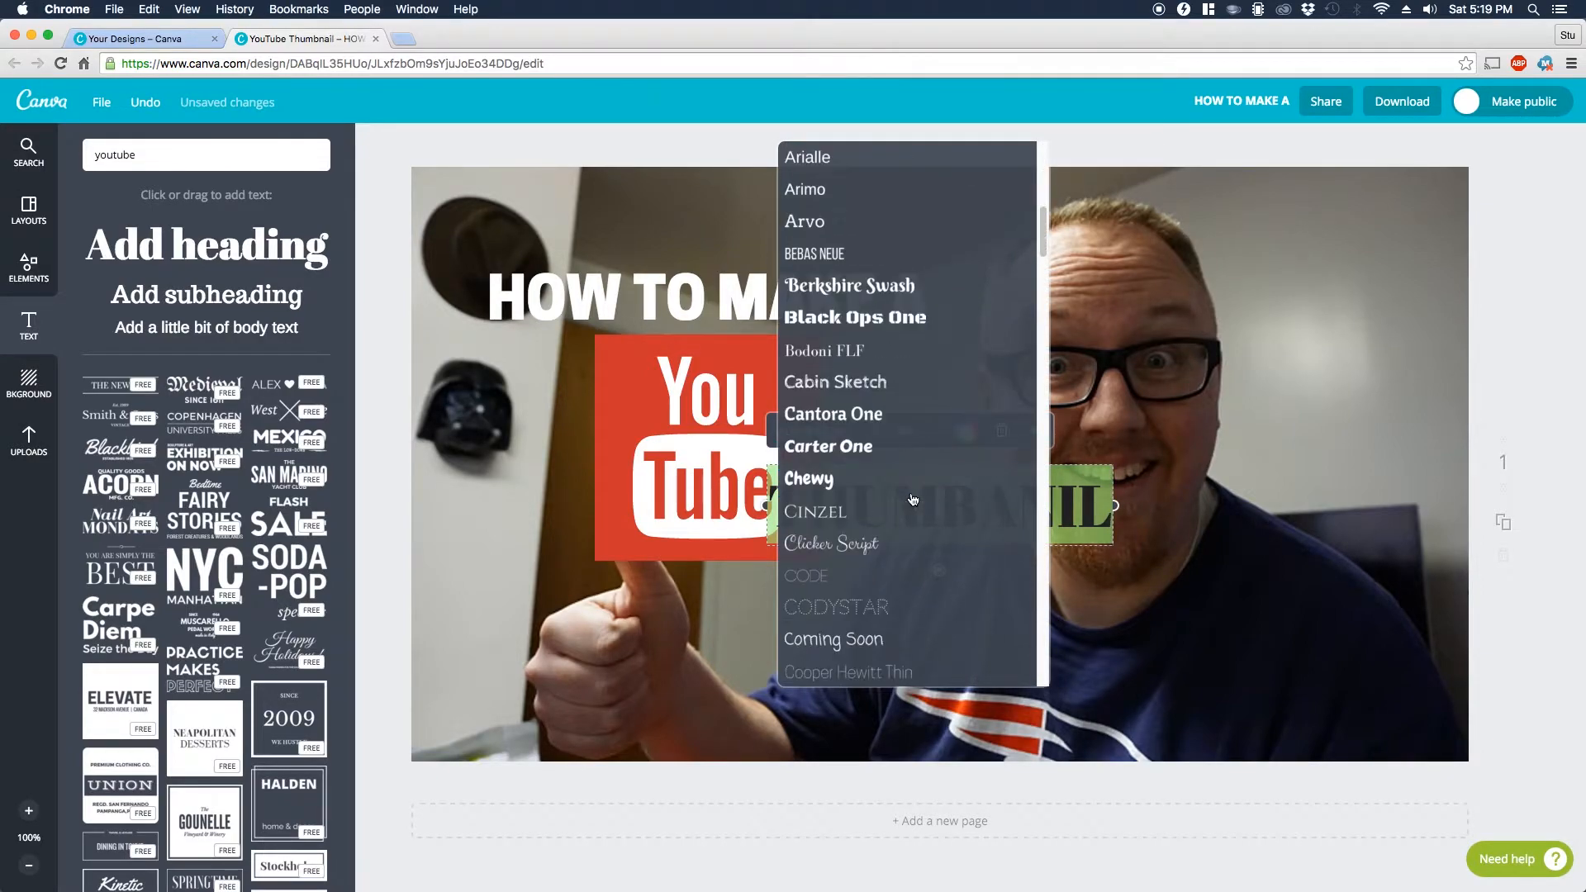
{"action": "left_click", "coordinate": [916, 435]}
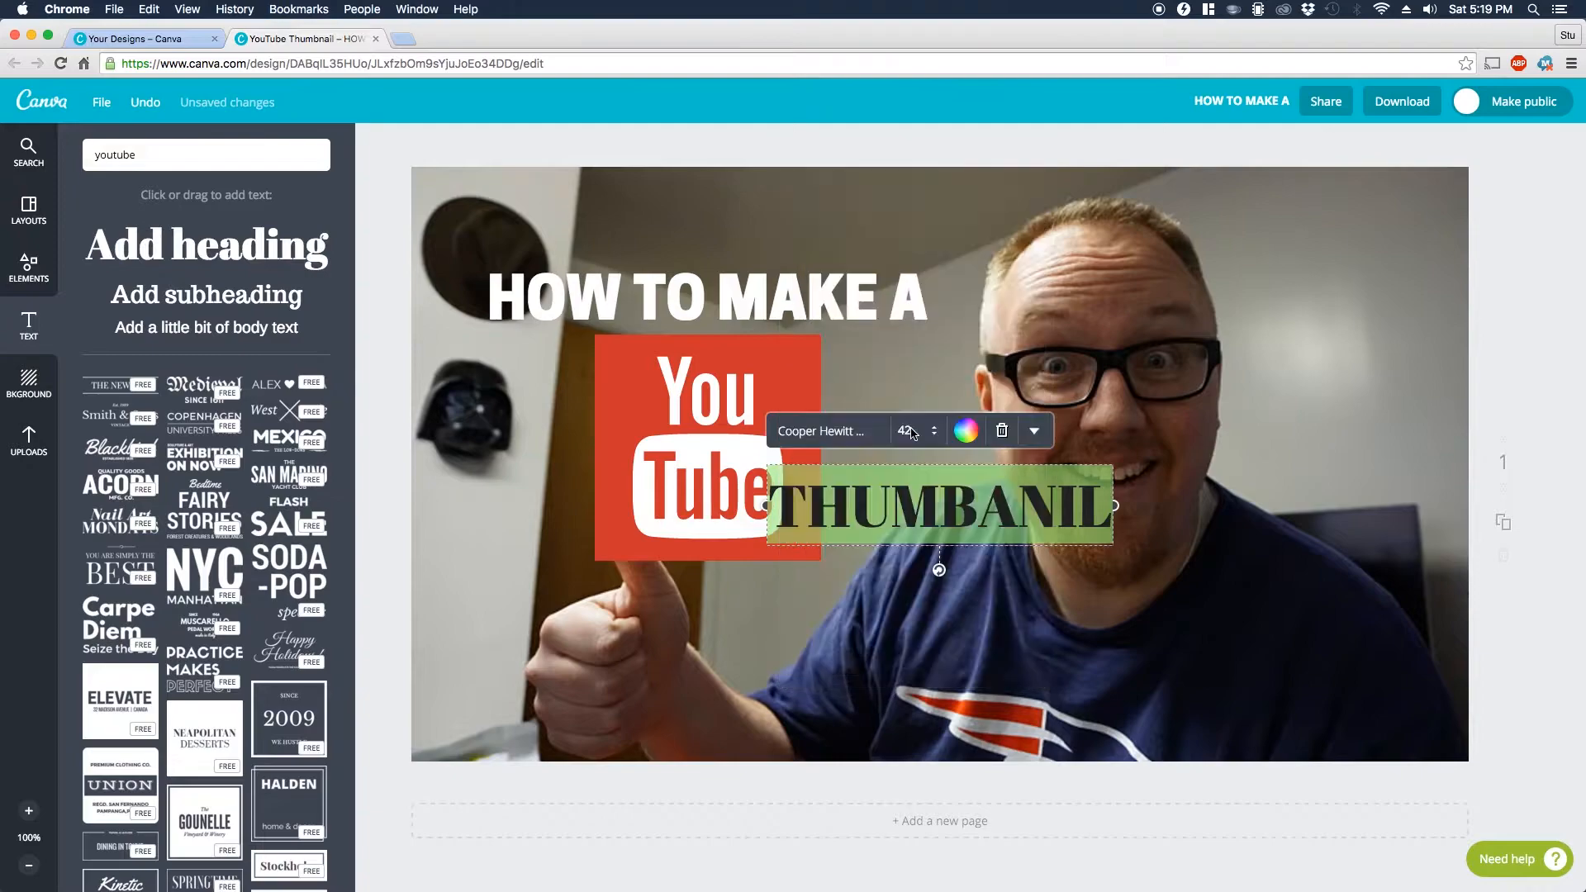
{"action": "left_click", "coordinate": [976, 432]}
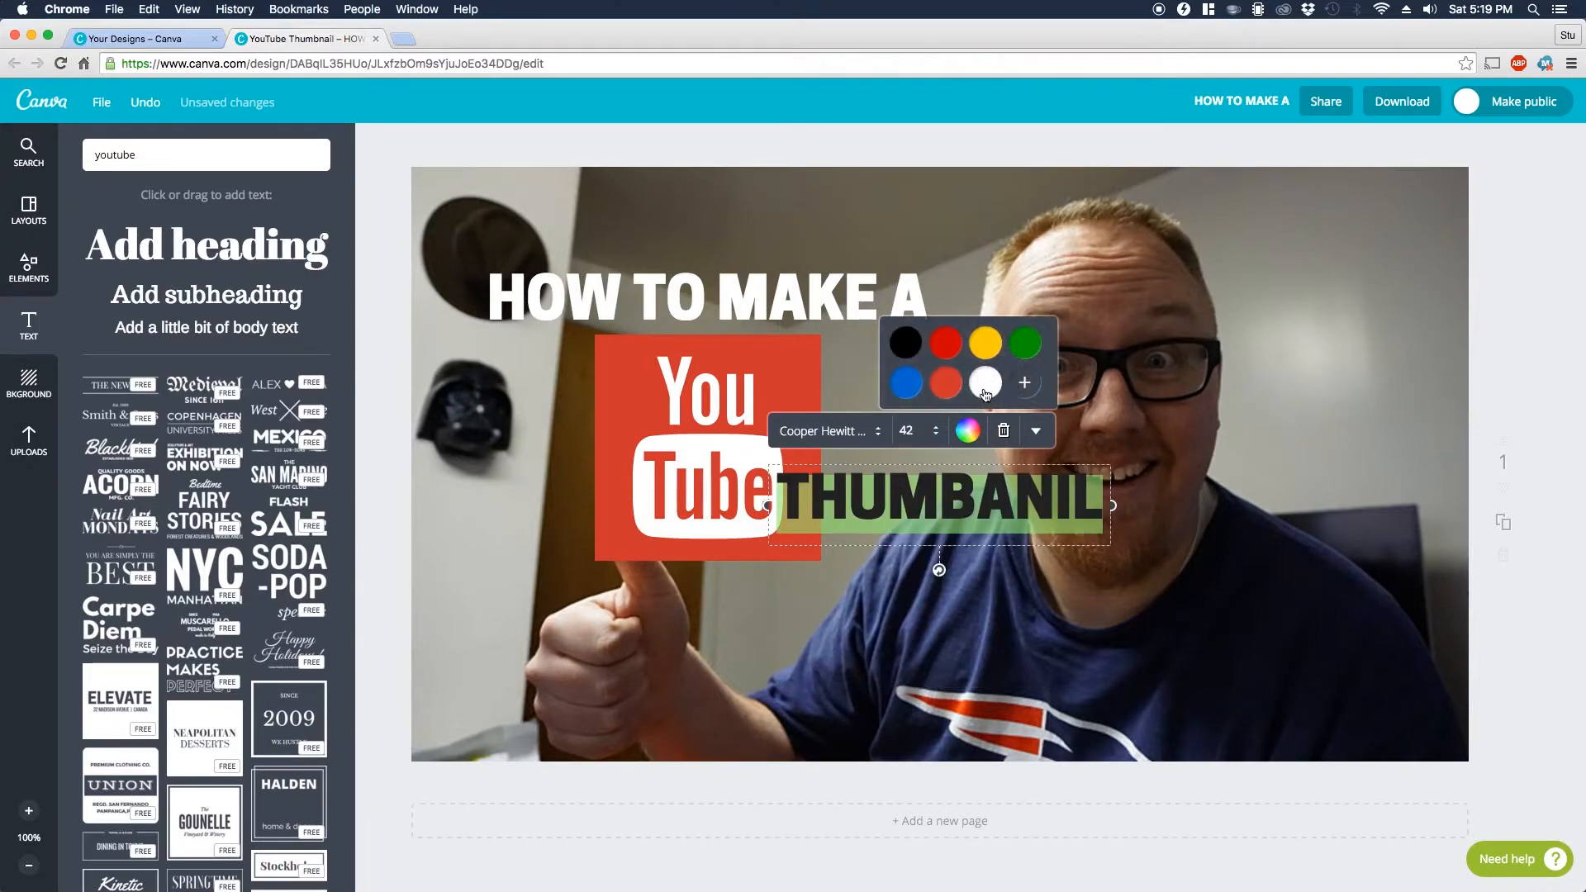
{"action": "left_click", "coordinate": [984, 394]}
{"action": "left_click", "coordinate": [897, 587]}
Step: Move the second heading directly beneath the YouTube logo and correct its text to "THUMBNAIL"
{"action": "left_click_drag", "start_coordinate": [914, 510], "coordinate": [728, 600]}
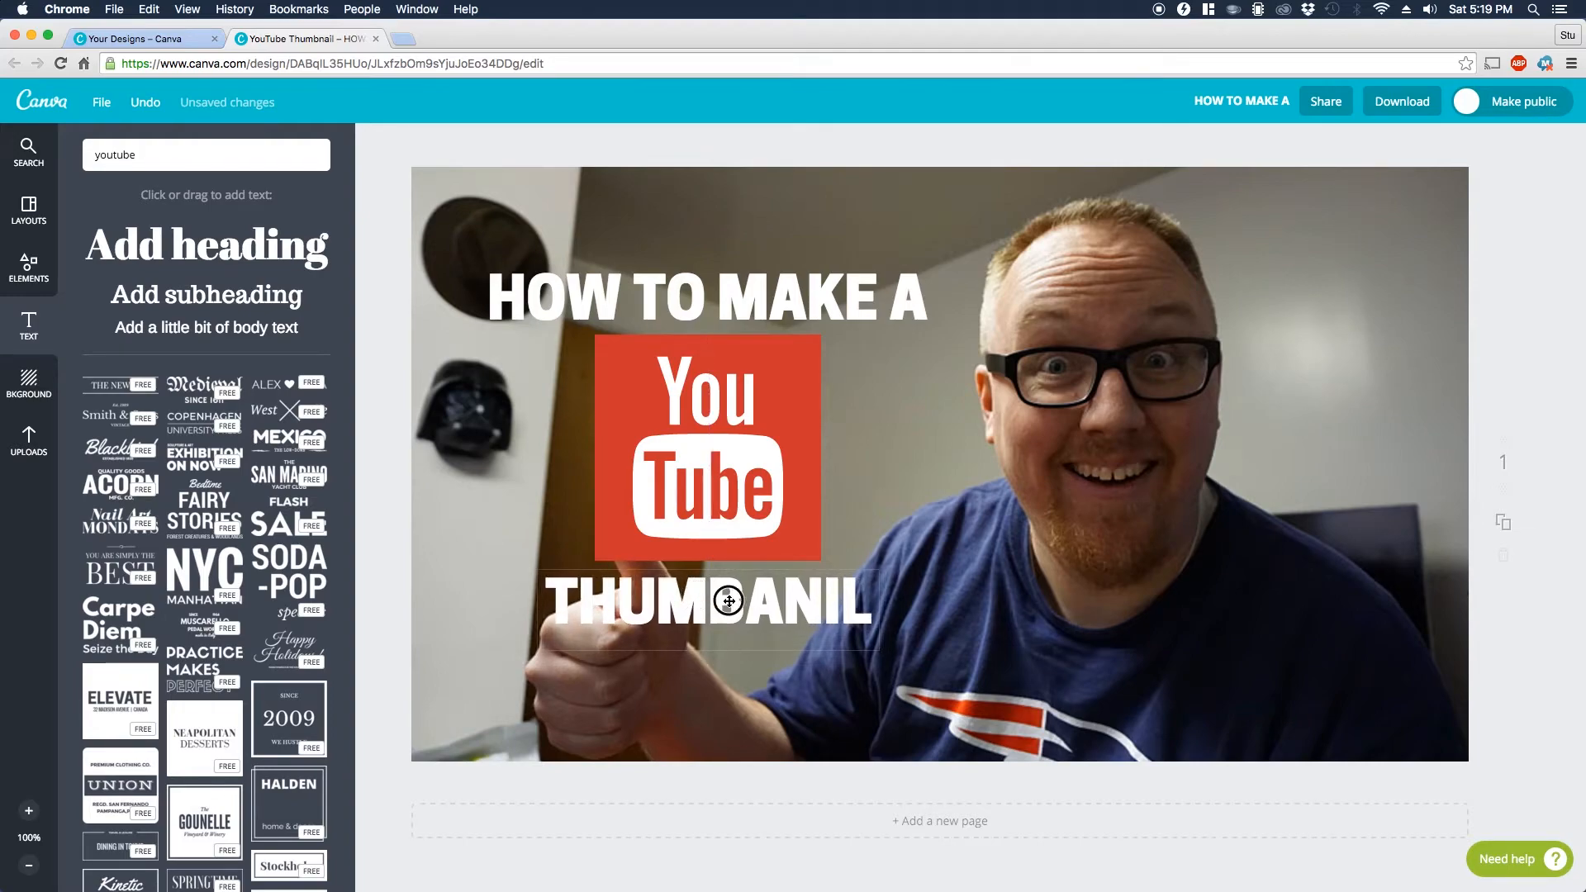
{"action": "left_click", "coordinate": [783, 603]}
{"action": "key", "text": "BackSpace"}
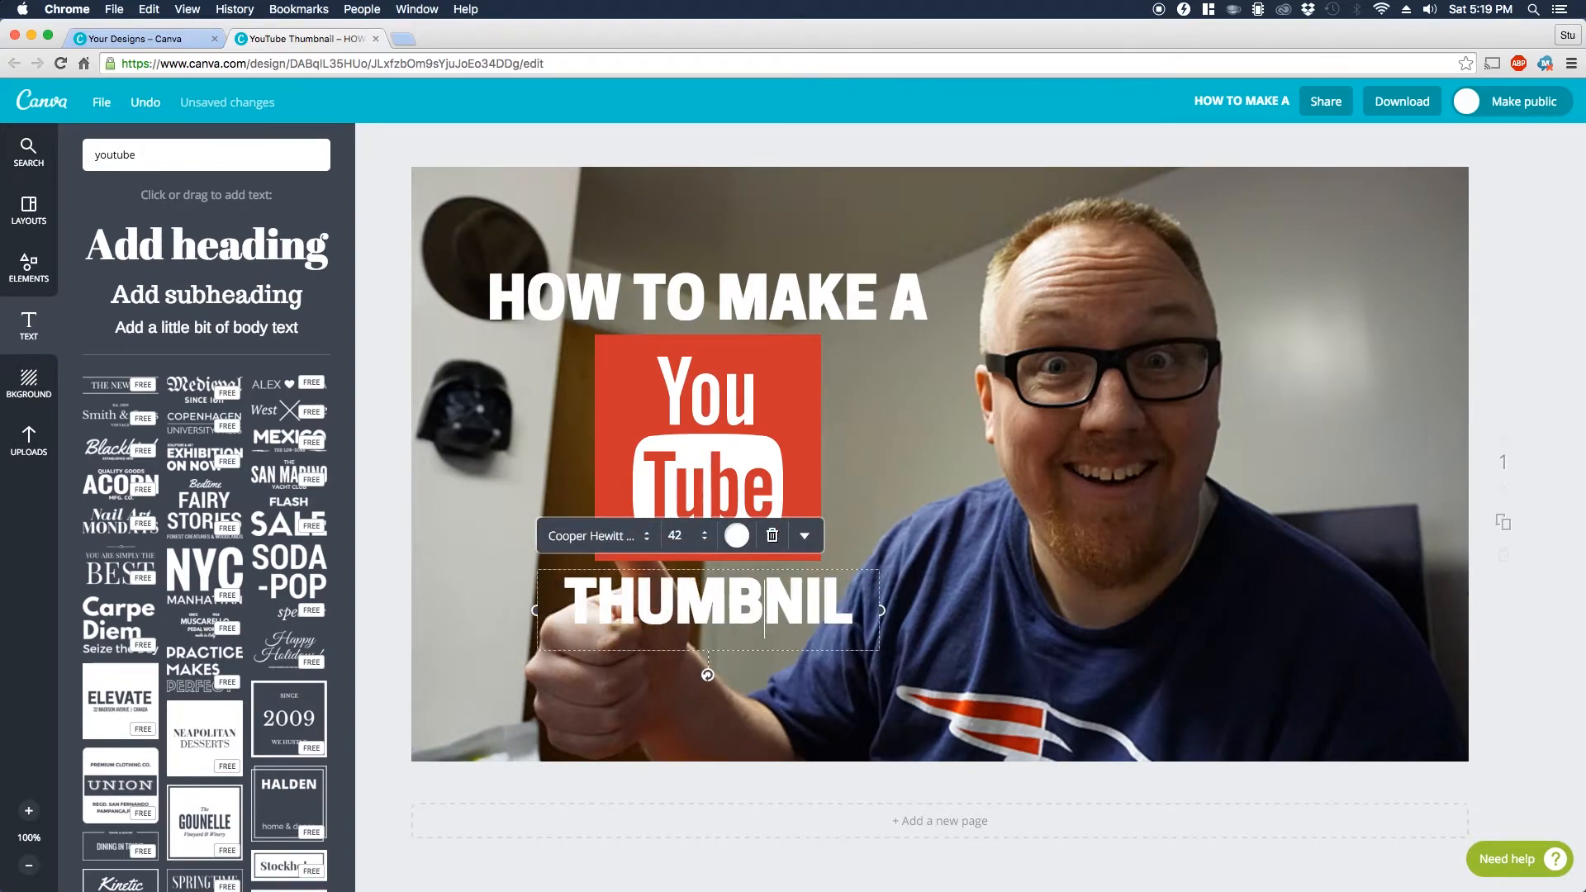
{"action": "type", "text": "a"}
{"action": "key", "text": "BackSpace"}
{"action": "type", "text": "A"}
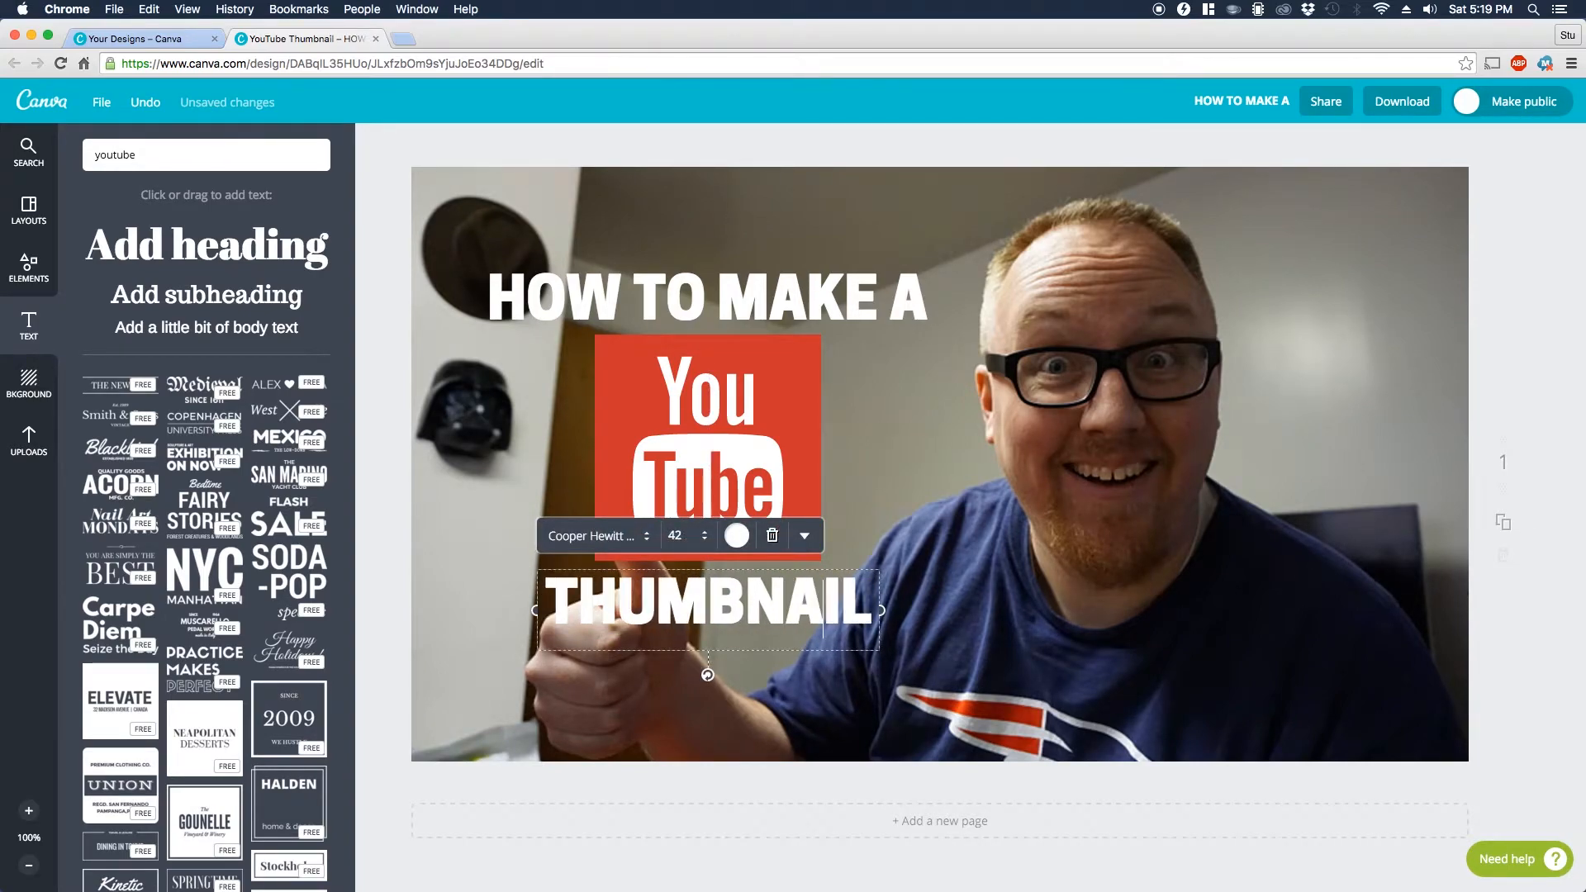
{"action": "left_click", "coordinate": [989, 560]}
{"action": "left_click_drag", "start_coordinate": [745, 609], "coordinate": [744, 607]}
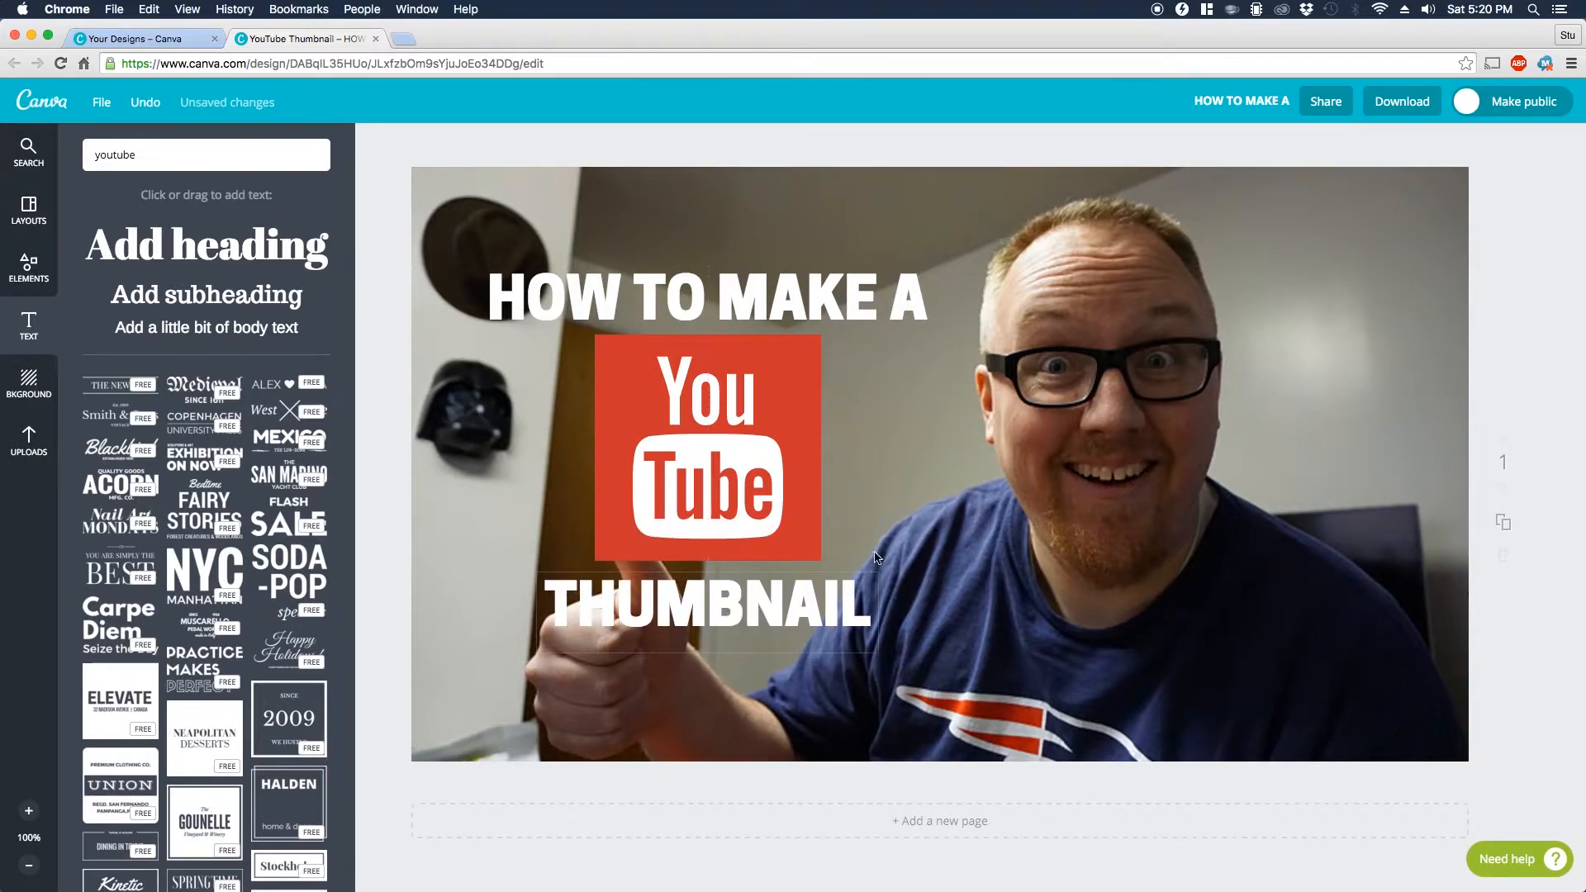
{"action": "left_click", "coordinate": [872, 501]}
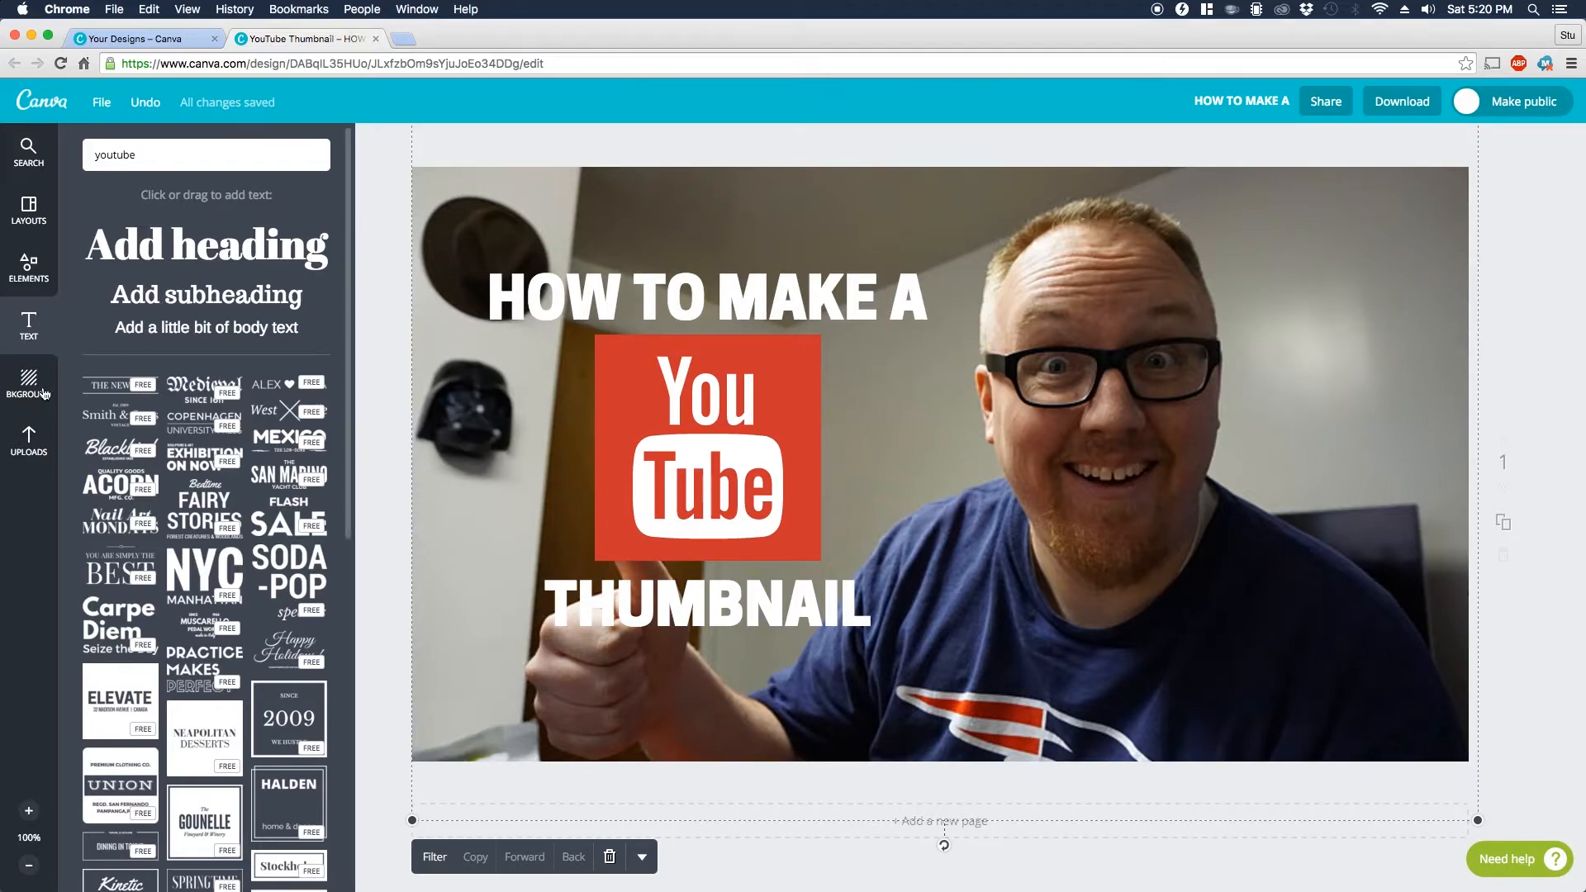
Step: Add a rounded square shape and stretch it into a wide bar covering the "HOW TO MAKE A" heading
{"action": "left_click", "coordinate": [29, 266]}
{"action": "left_click", "coordinate": [125, 346]}
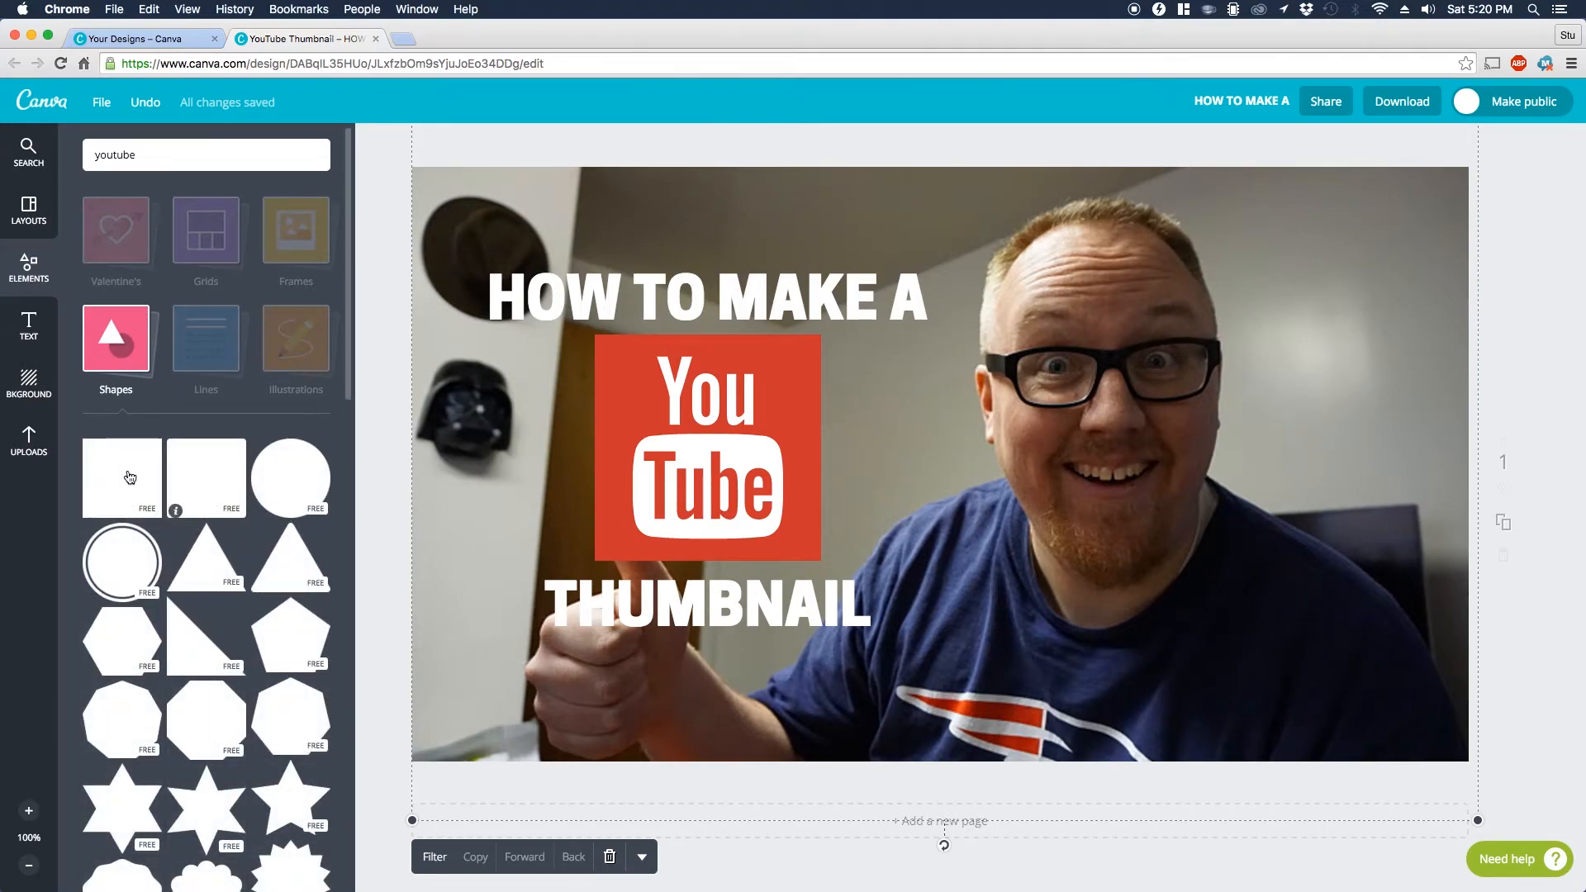
{"action": "left_click_drag", "start_coordinate": [193, 467], "coordinate": [636, 324]}
{"action": "left_click_drag", "start_coordinate": [708, 746], "coordinate": [774, 270]}
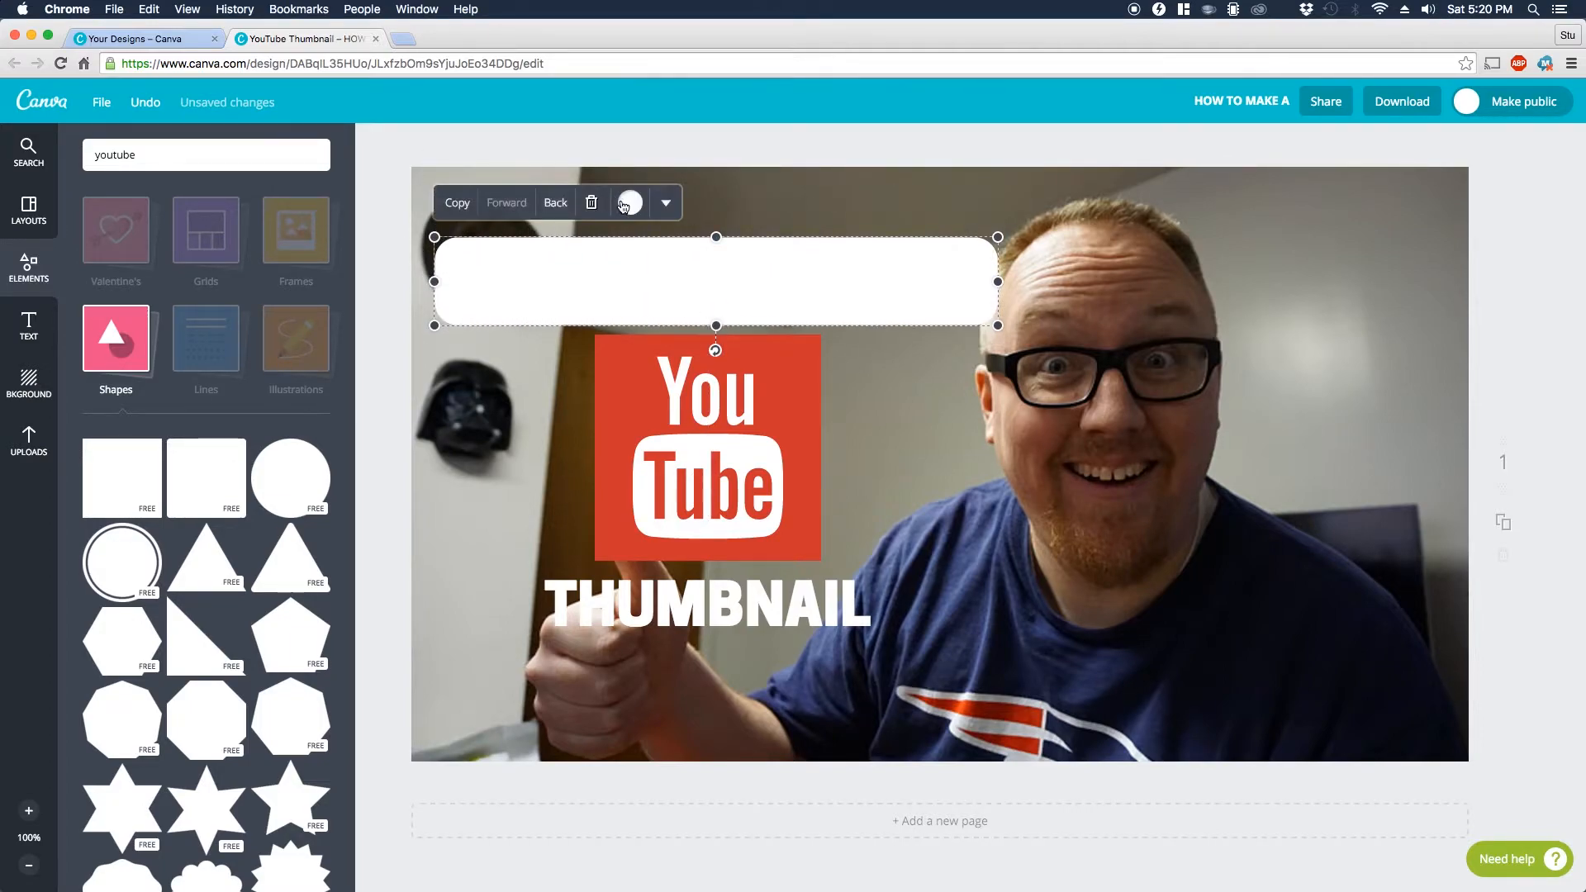
Step: Color the rounded bar green, send it behind the "HOW TO MAKE A" heading and center it on the text
{"action": "left_click", "coordinate": [624, 205]}
{"action": "left_click", "coordinate": [651, 258]}
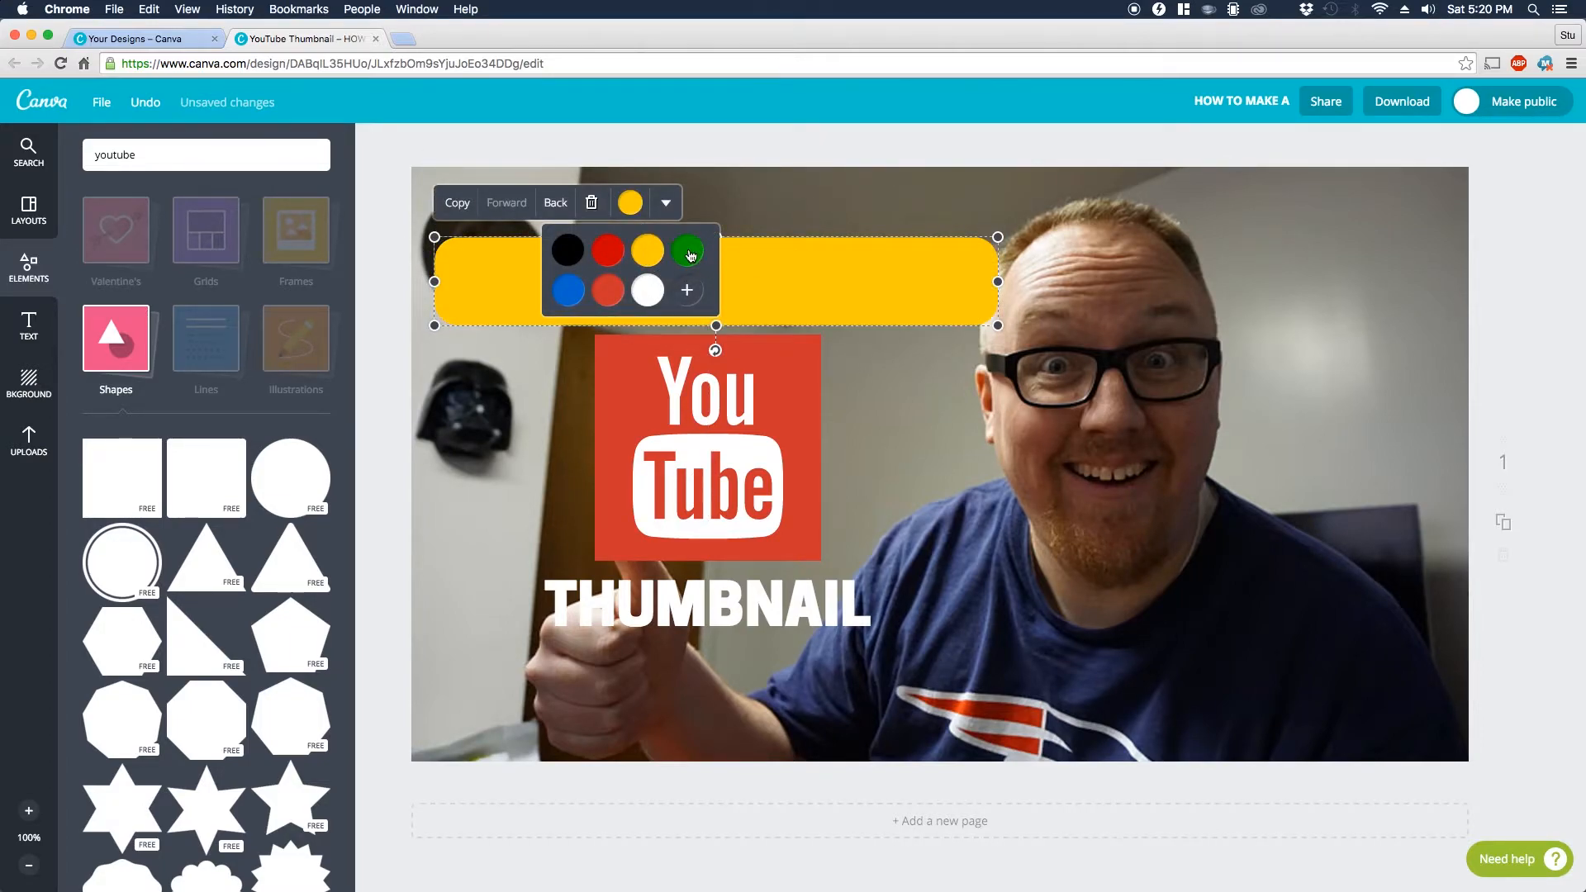
{"action": "left_click", "coordinate": [691, 253]}
{"action": "left_click", "coordinate": [831, 276]}
{"action": "left_click", "coordinate": [552, 213]}
{"action": "left_click_drag", "start_coordinate": [936, 265], "coordinate": [936, 275]}
{"action": "left_click", "coordinate": [1495, 369]}
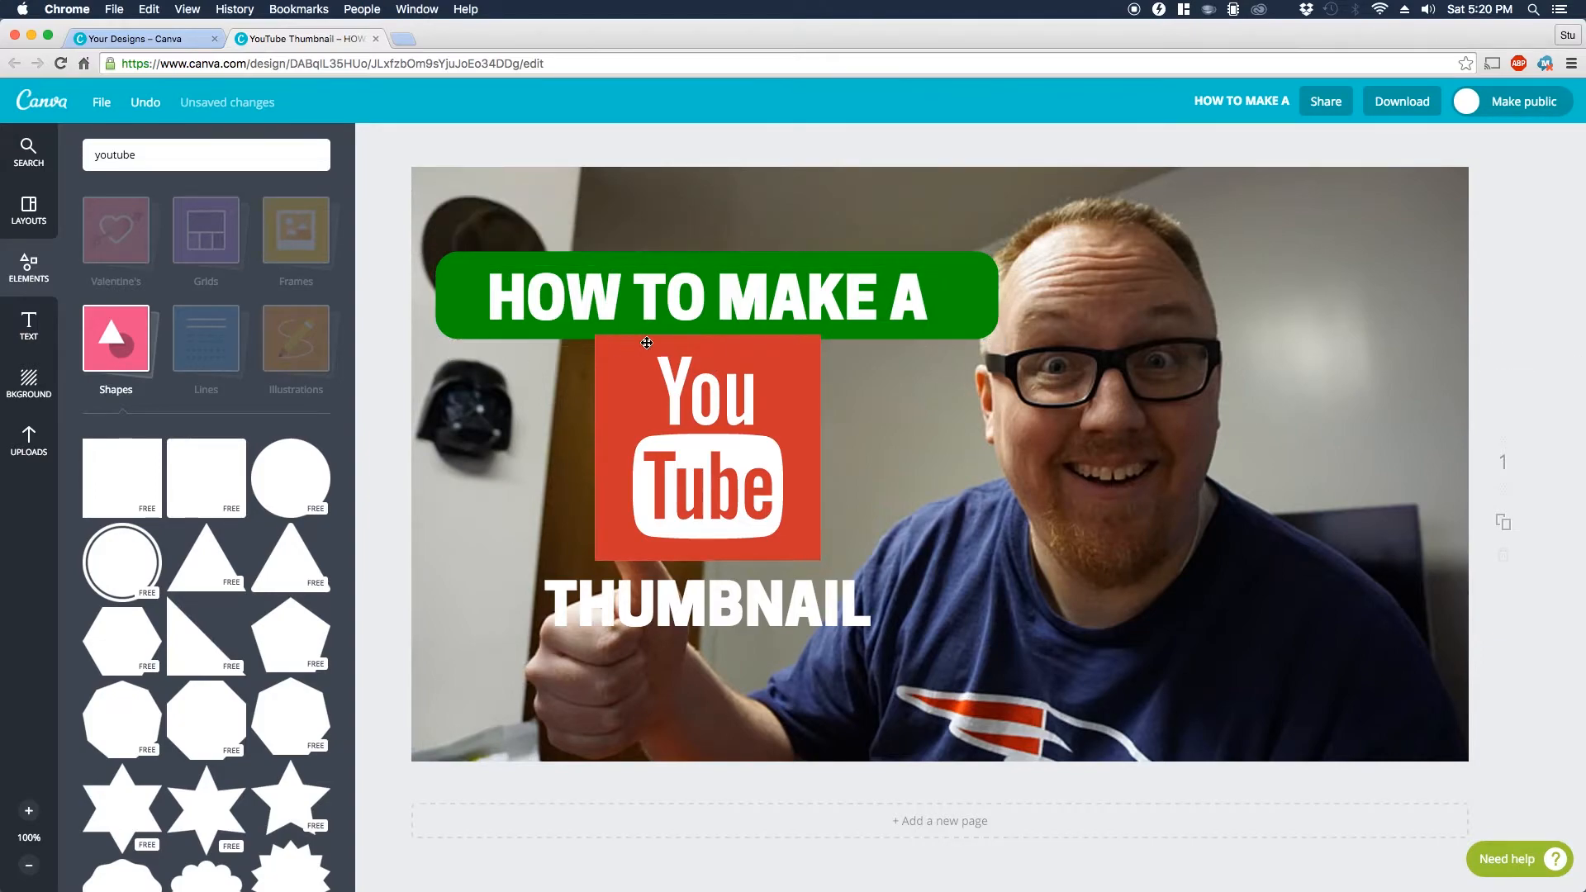
Step: Extend the green rounded shape downward so it backs both headings and the YouTube logo
{"action": "left_click", "coordinate": [968, 301]}
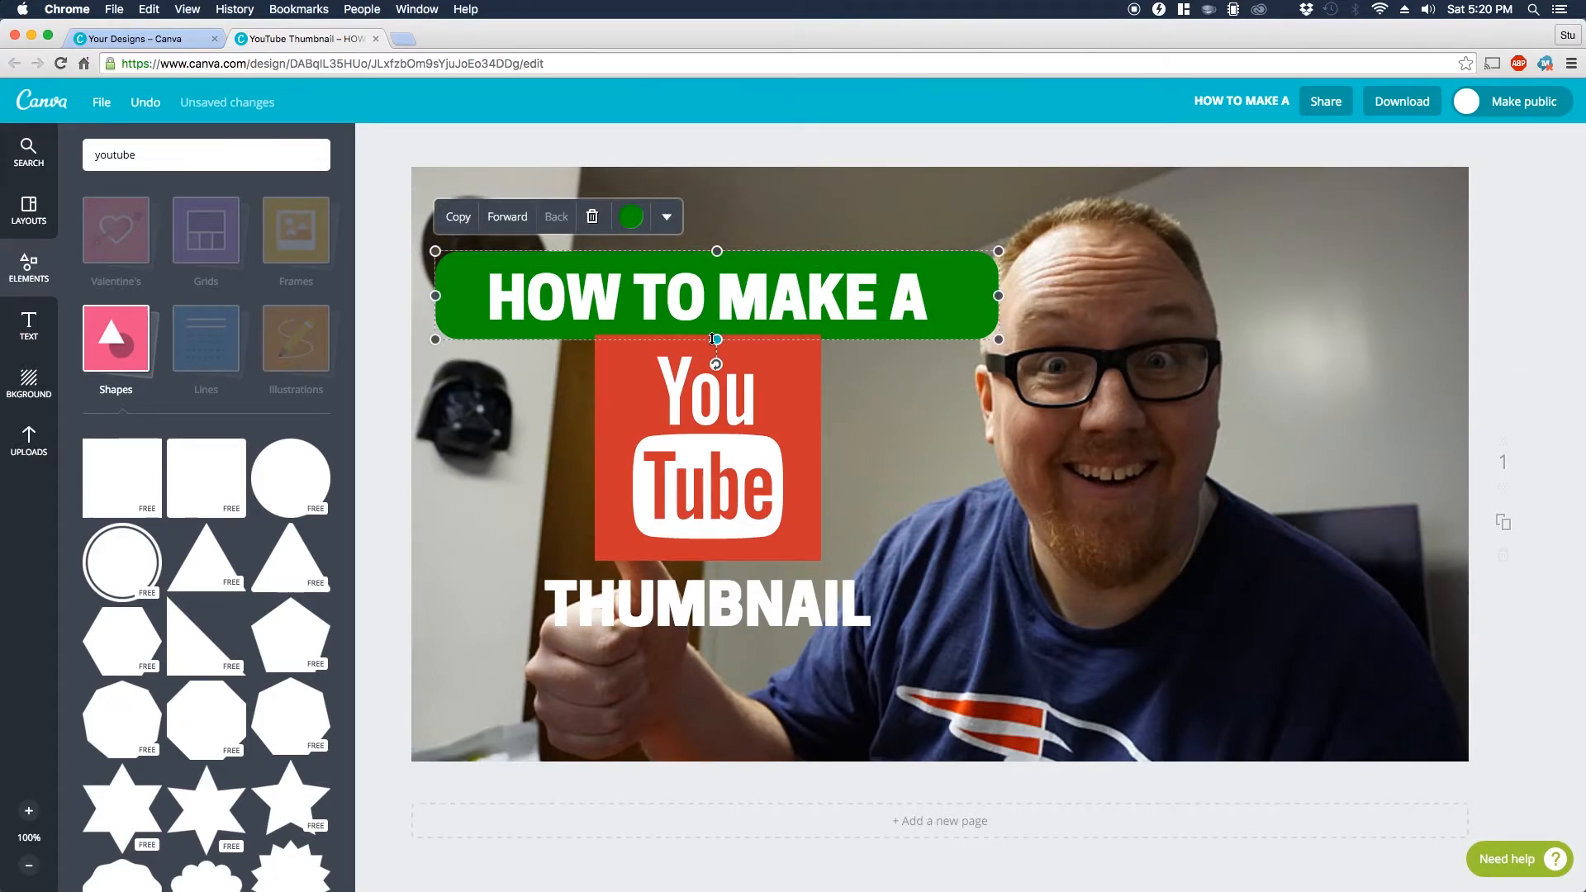
{"action": "left_click_drag", "start_coordinate": [716, 338], "coordinate": [713, 653]}
{"action": "left_click_drag", "start_coordinate": [898, 432], "coordinate": [896, 428]}
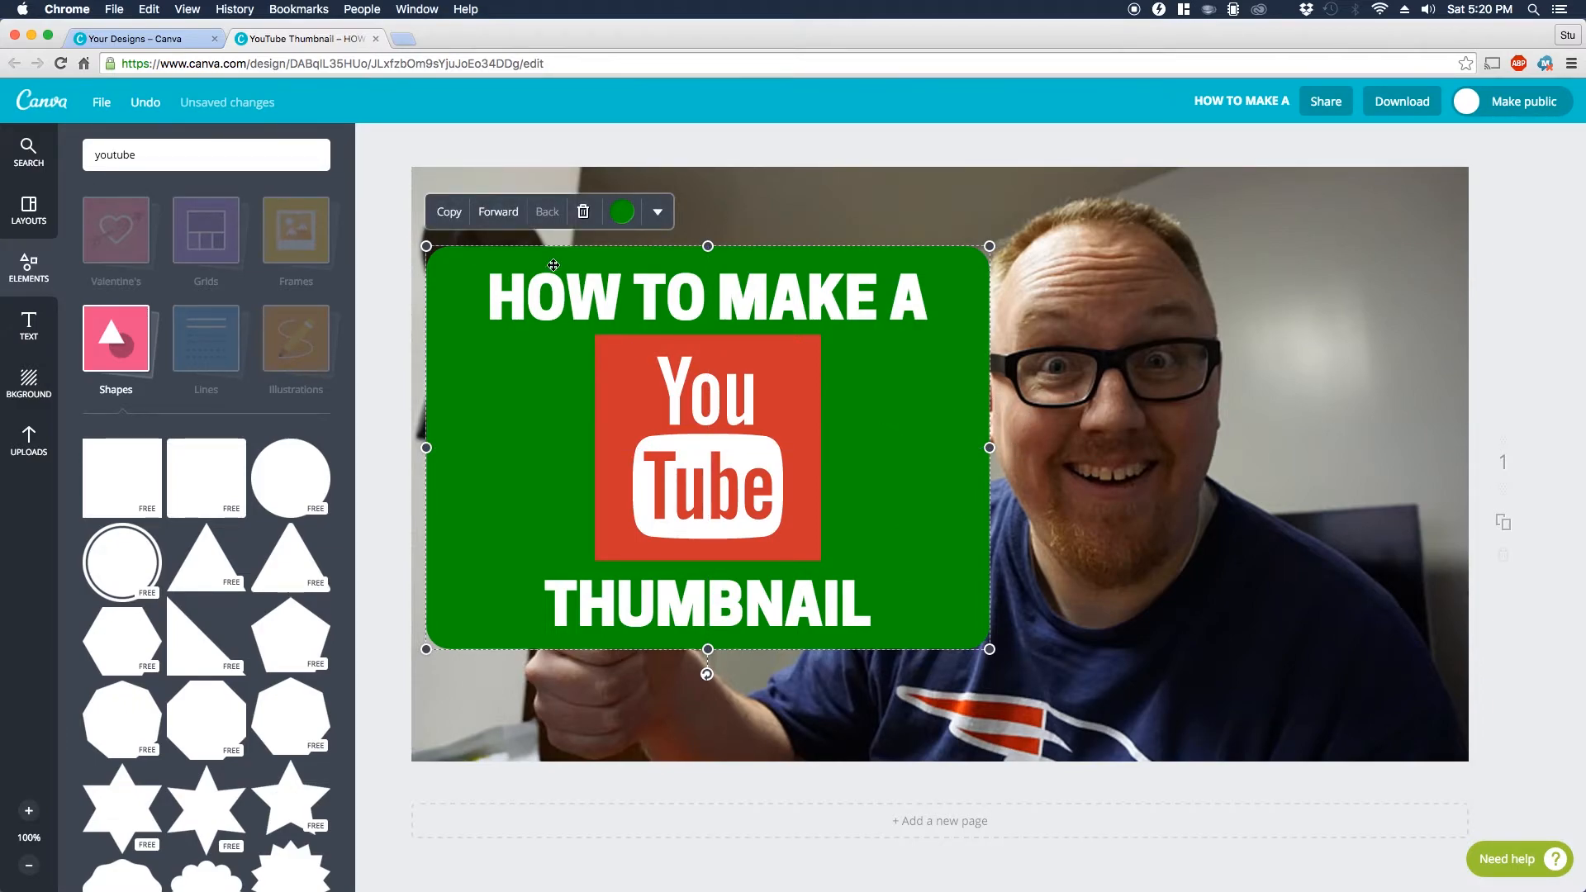
Step: Change the rounded panel's color to black and lower its opacity so the photo shows through
{"action": "left_click", "coordinate": [622, 211]}
{"action": "left_click", "coordinate": [559, 259]}
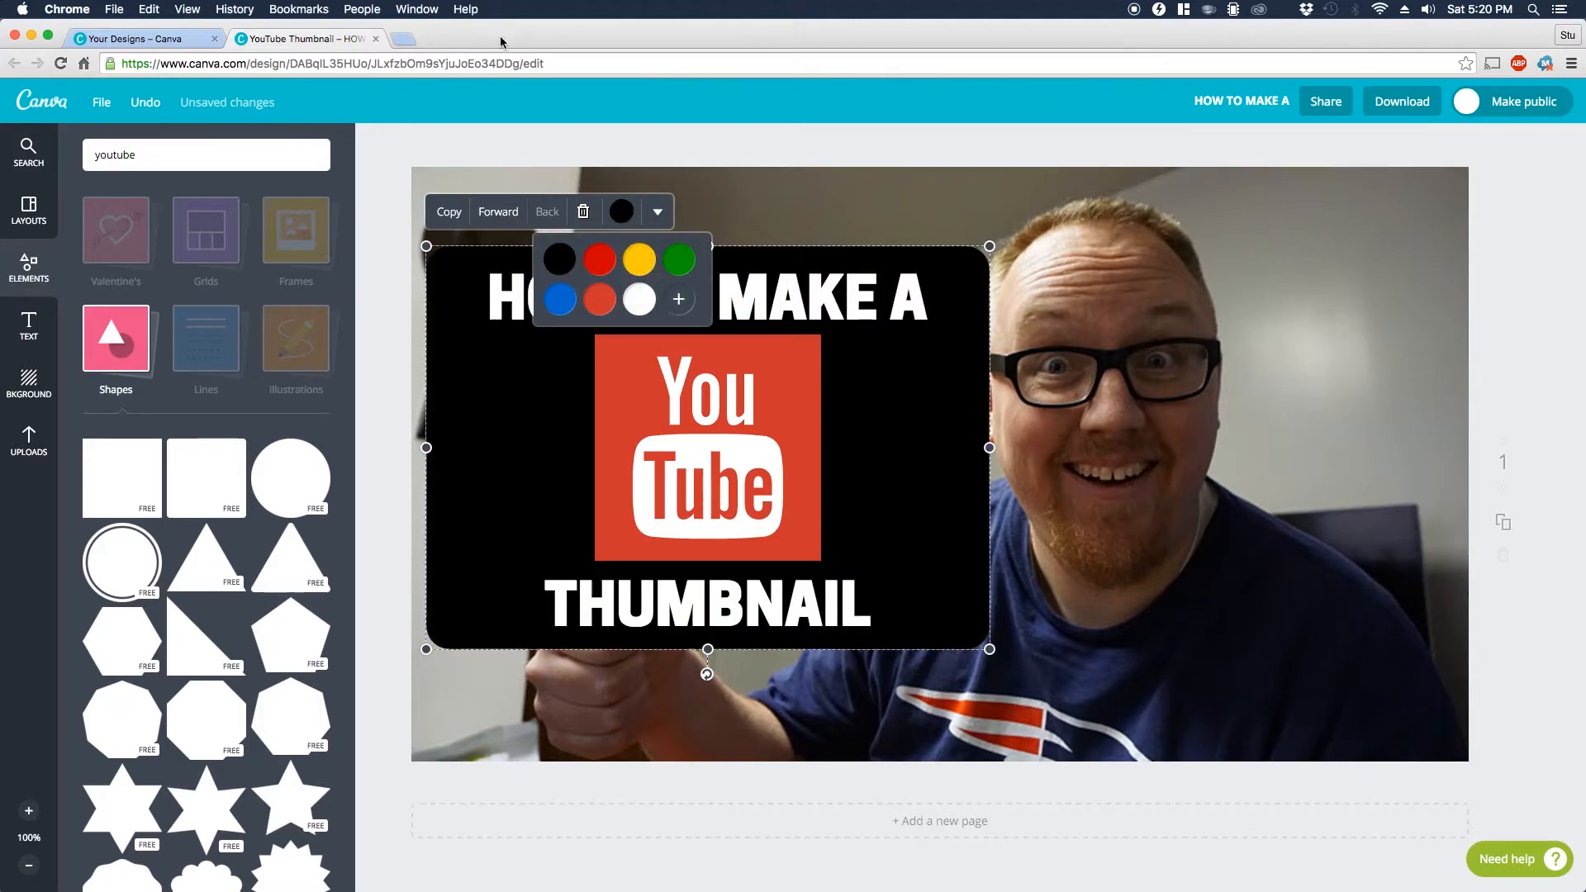
{"action": "left_click", "coordinate": [659, 212]}
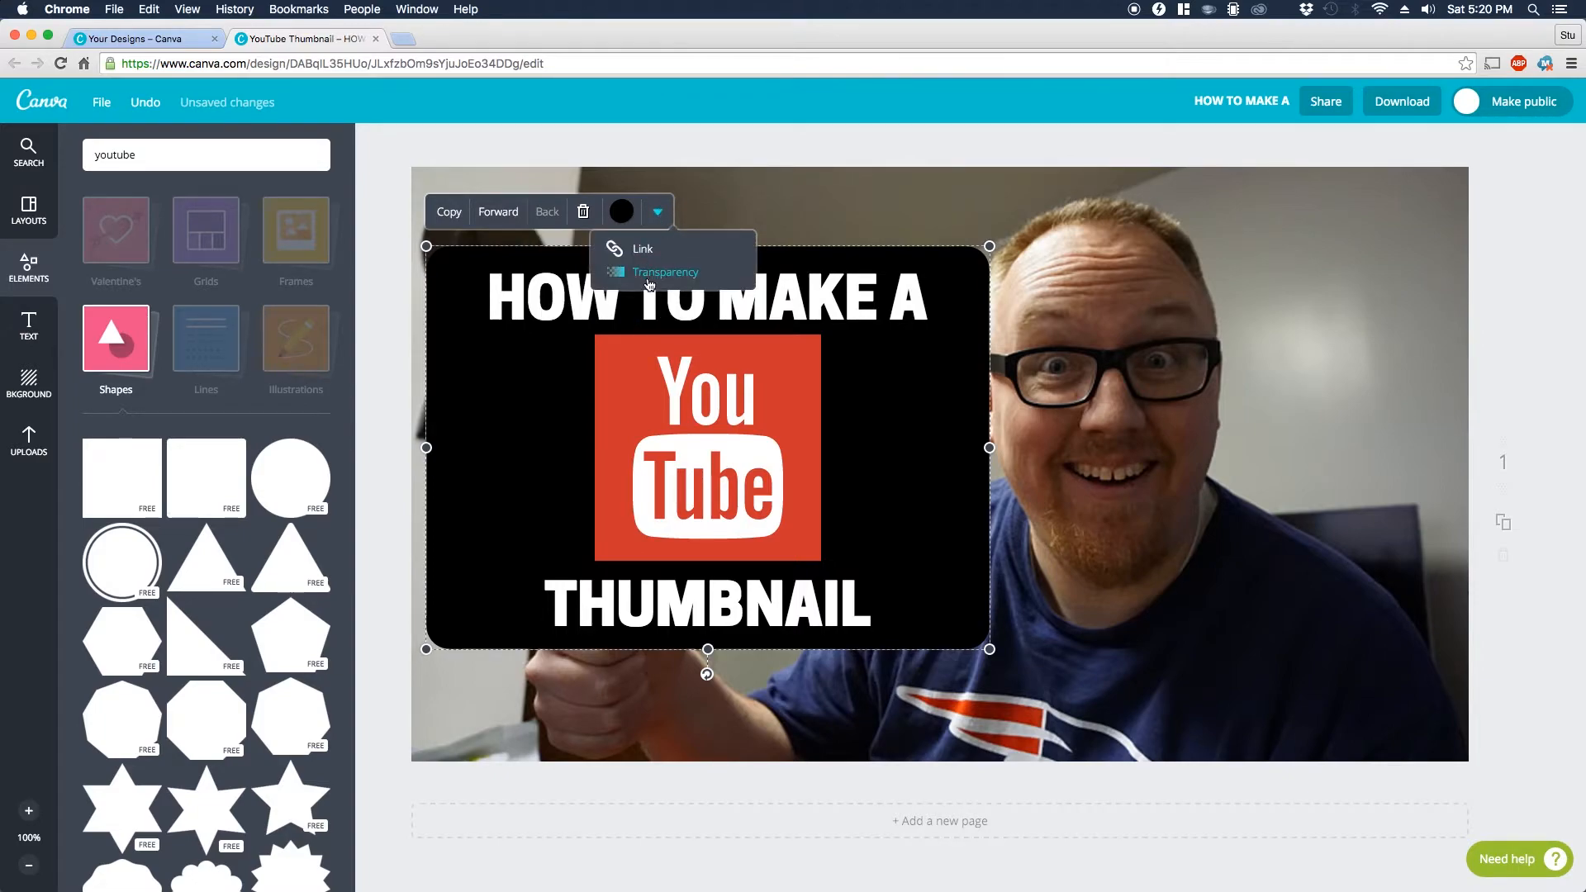
{"action": "left_click", "coordinate": [651, 273]}
{"action": "left_click_drag", "start_coordinate": [750, 253], "coordinate": [705, 256]}
{"action": "left_click", "coordinate": [375, 435]}
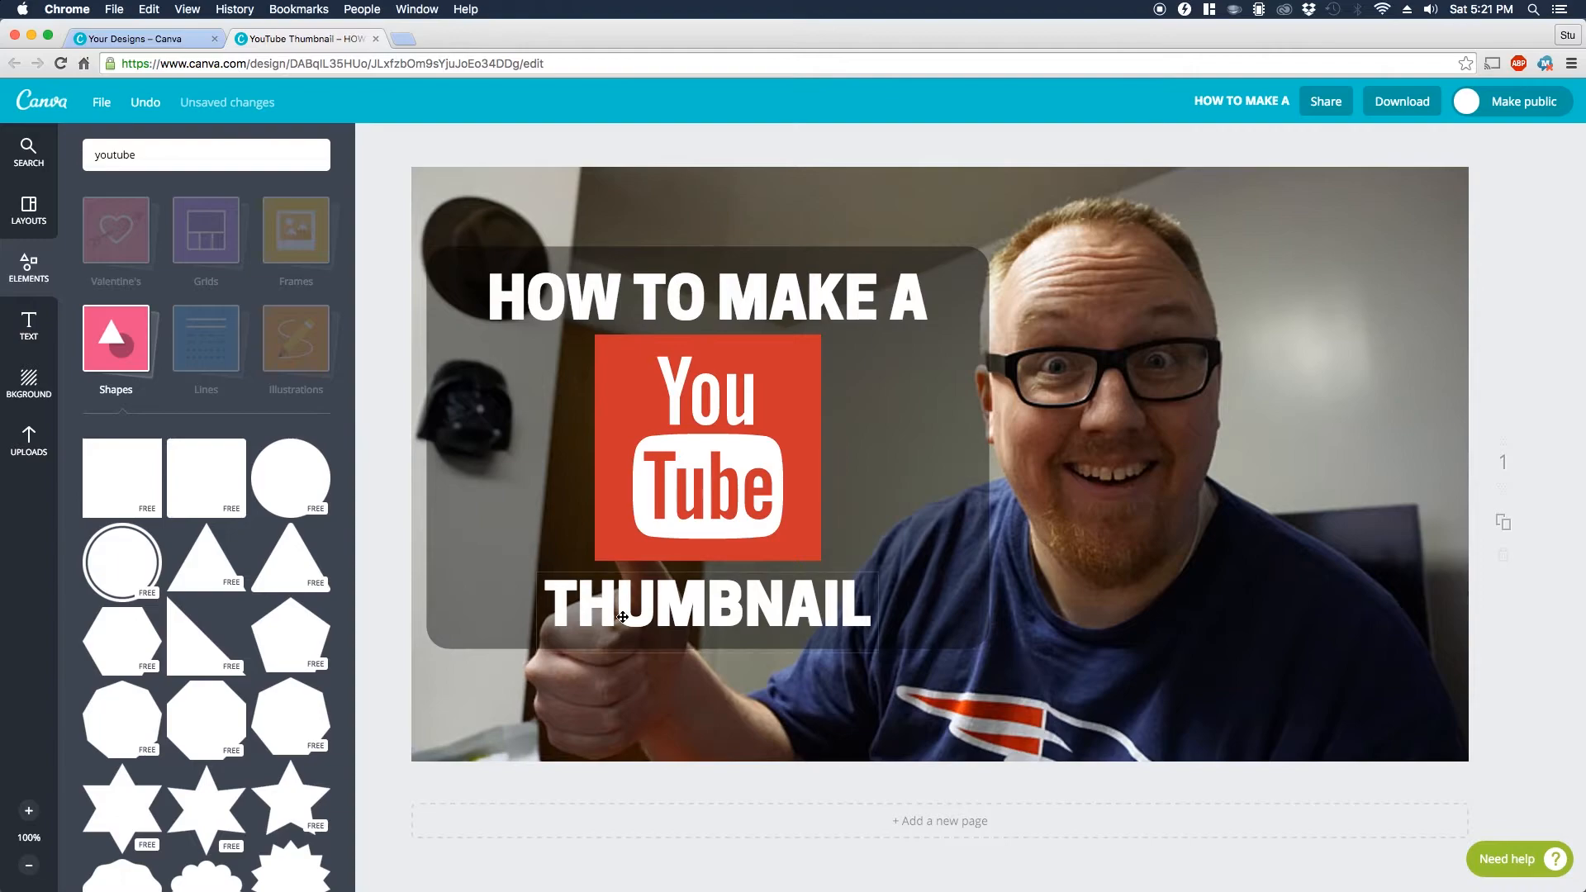
Step: Narrow the transparent panel from both sides so it fits closely around the "HOW TO MAKE A" heading
{"action": "left_click", "coordinate": [496, 469]}
{"action": "left_click_drag", "start_coordinate": [426, 447], "coordinate": [471, 447]}
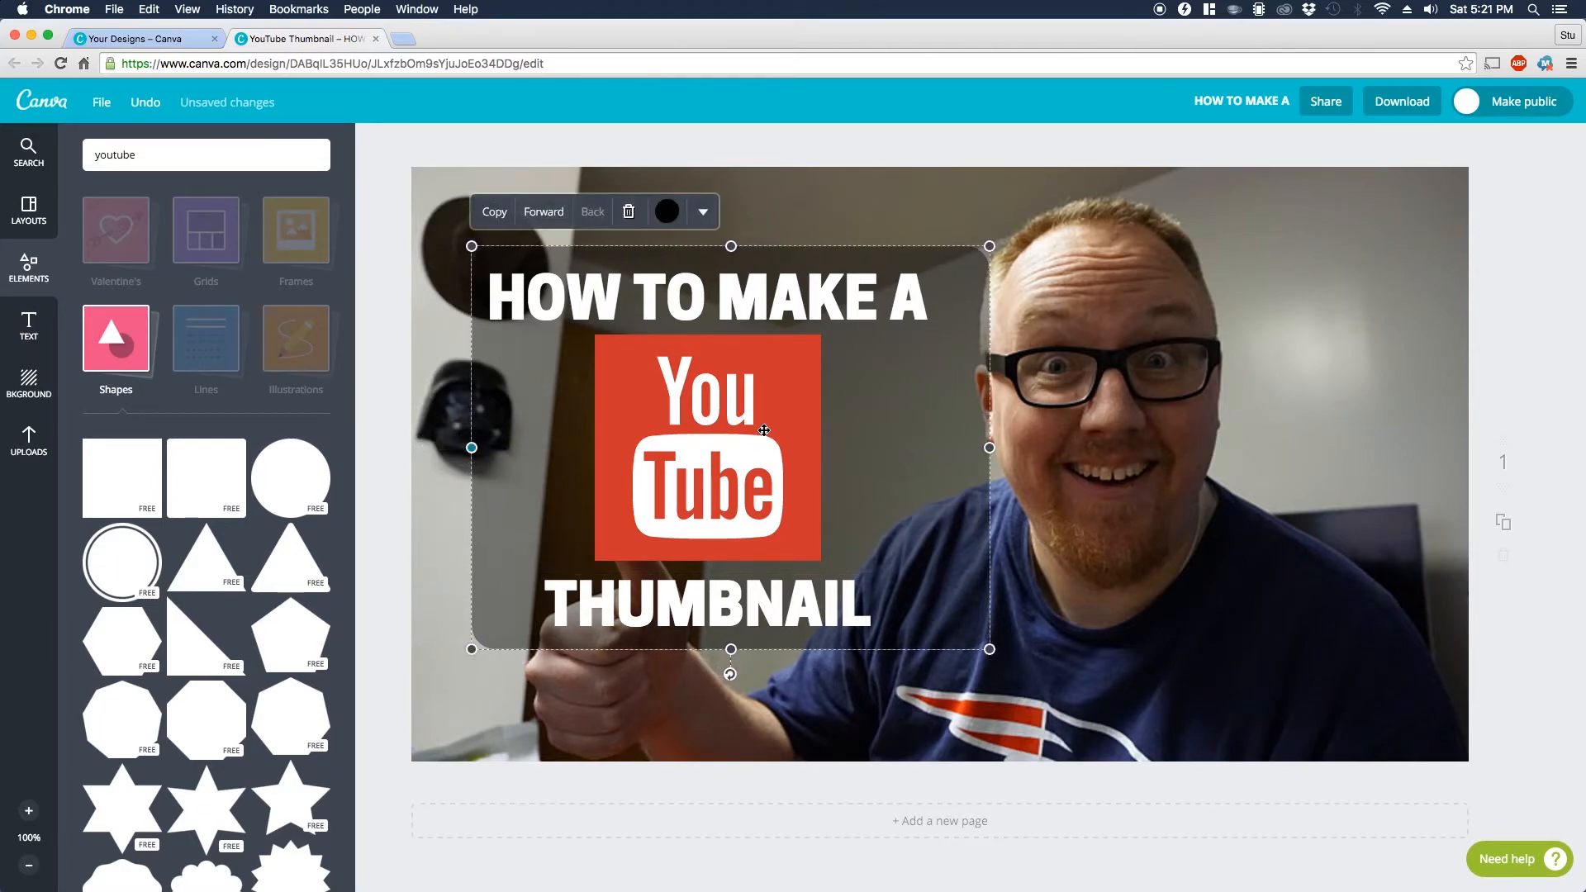
{"action": "left_click_drag", "start_coordinate": [989, 447], "coordinate": [945, 447]}
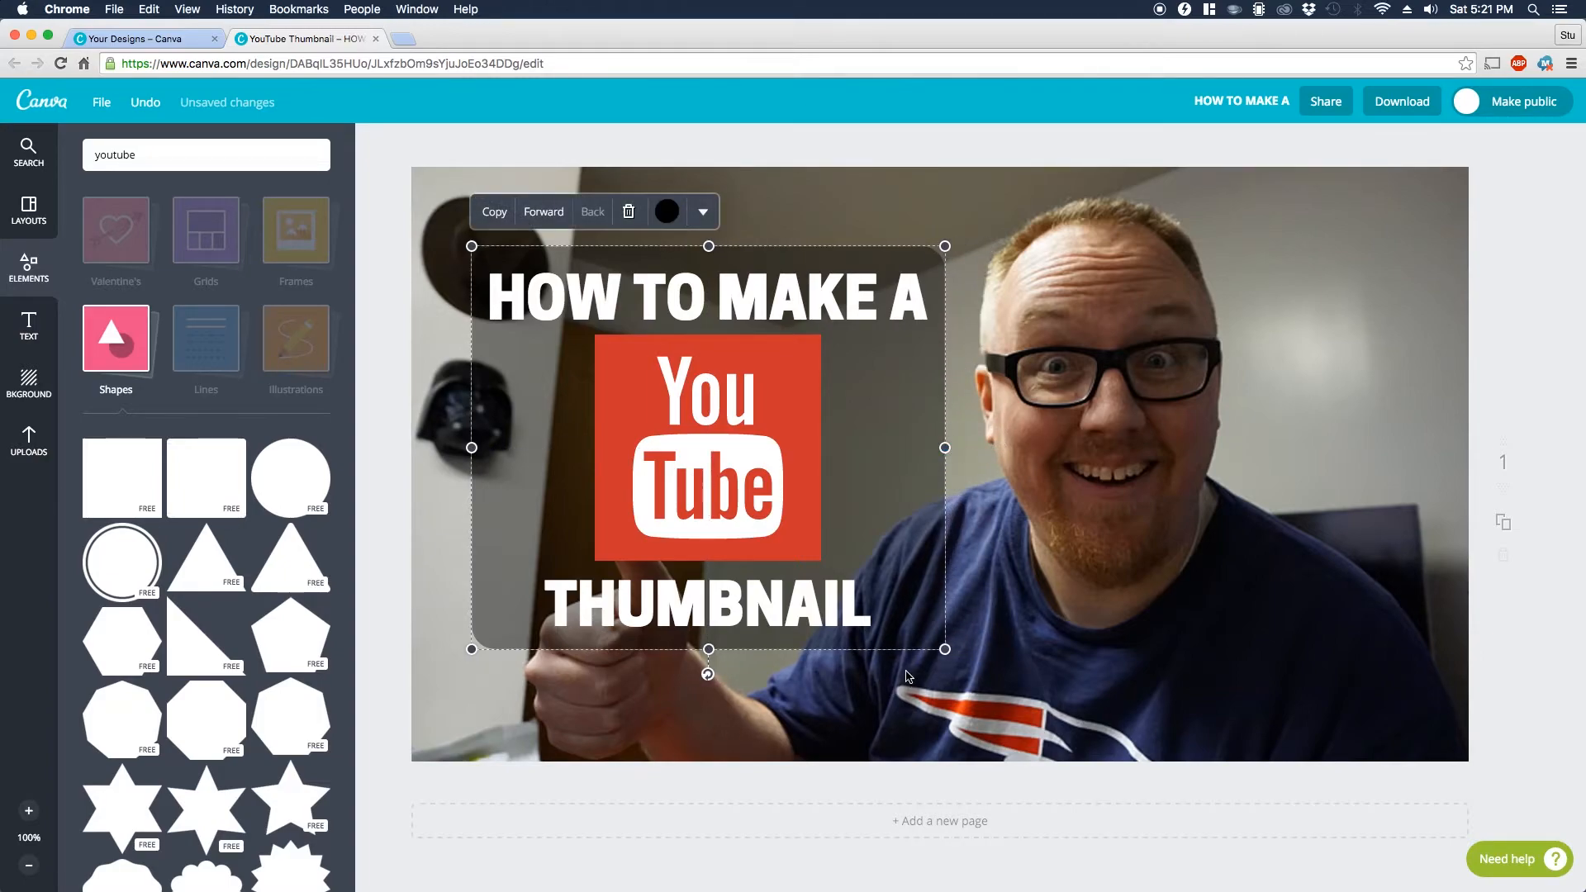
{"action": "left_click", "coordinate": [385, 689]}
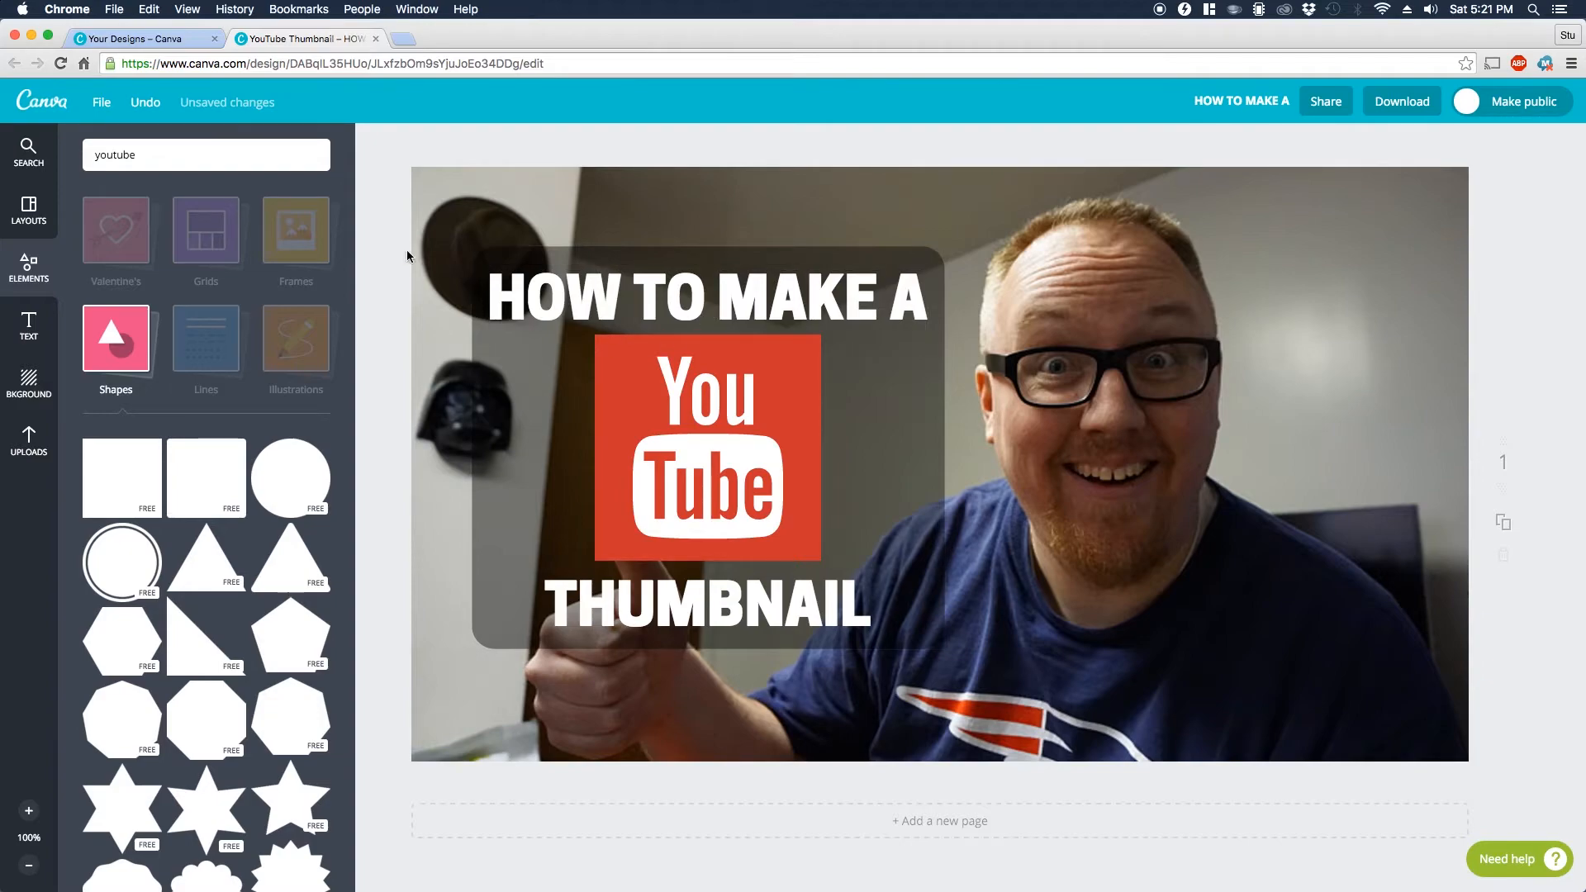
Step: Download the thumbnail as a high-quality PNG and check the downloaded HOW TO MAKE A.png in Preview
{"action": "left_click", "coordinate": [1405, 101]}
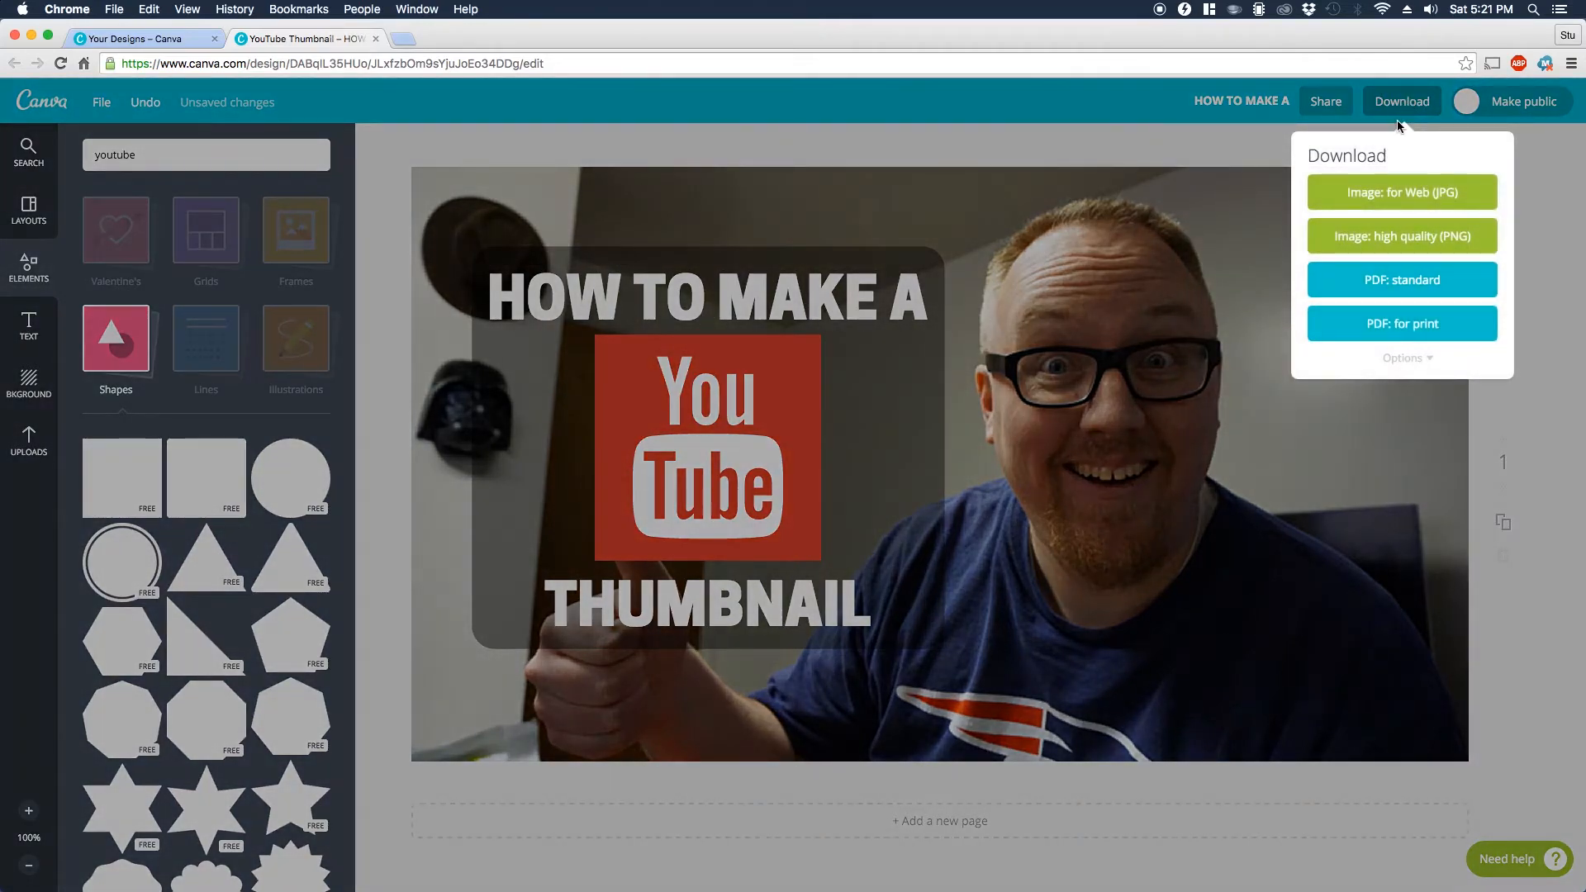
{"action": "left_click", "coordinate": [1403, 240]}
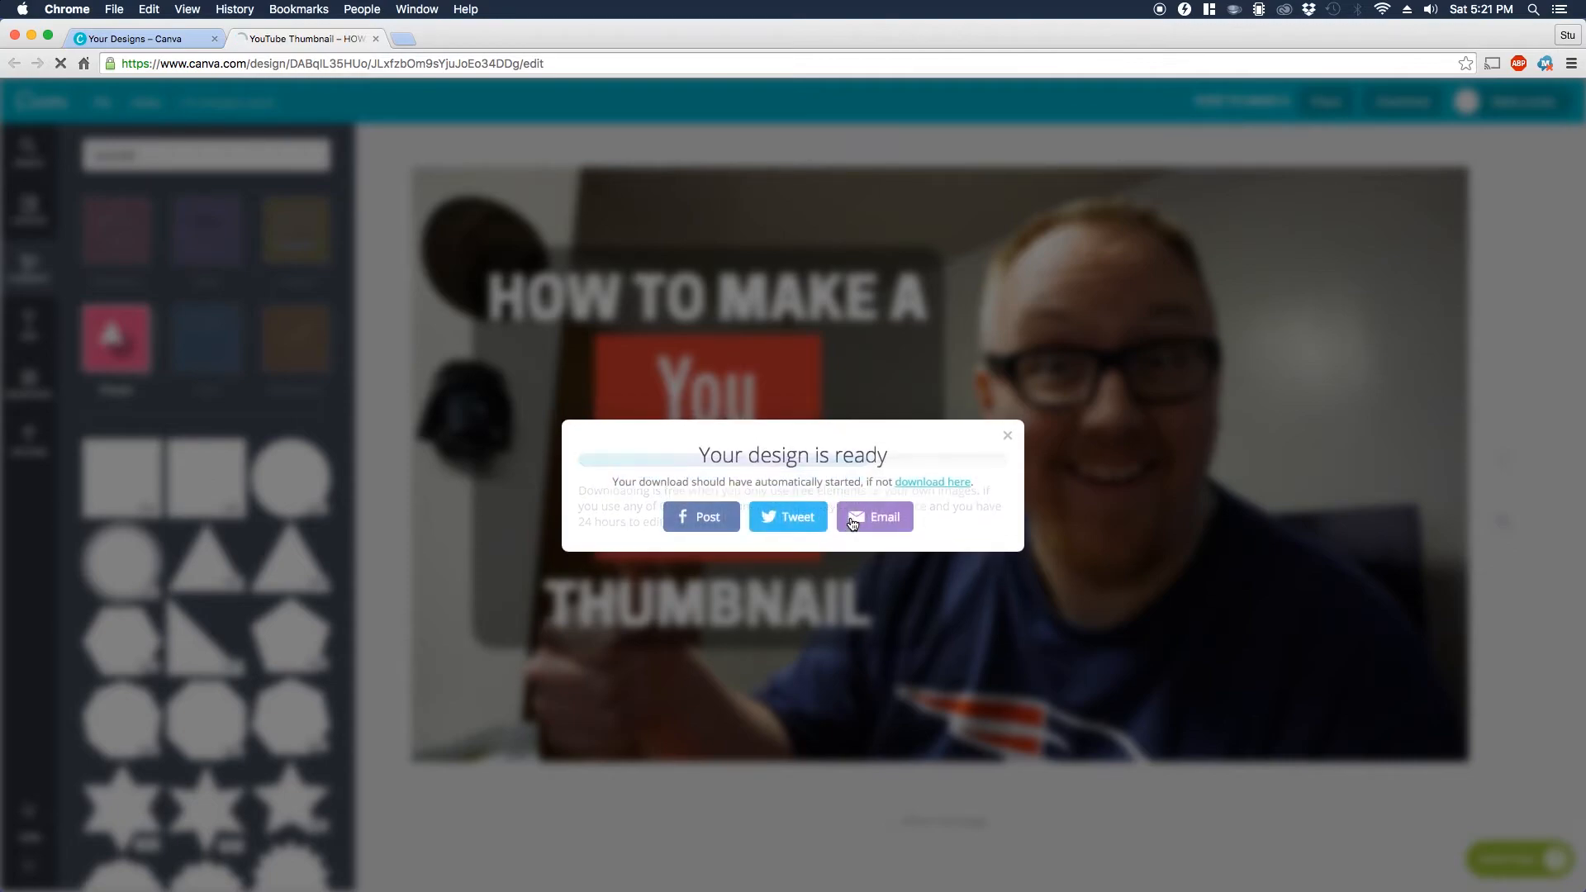
{"action": "left_click", "coordinate": [1007, 418]}
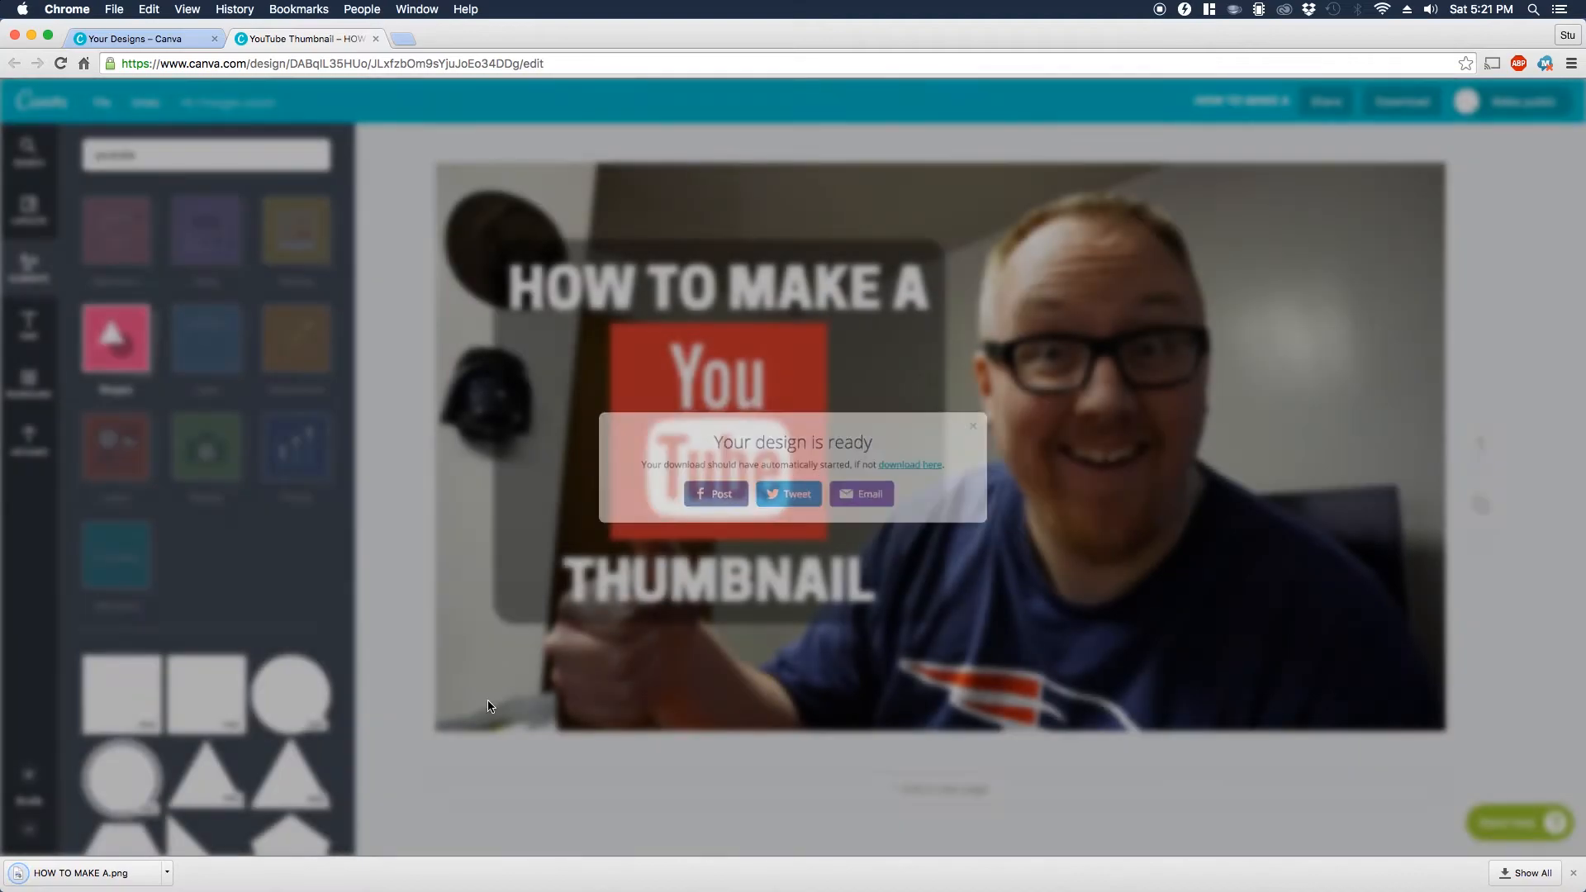
{"action": "left_click", "coordinate": [92, 877]}
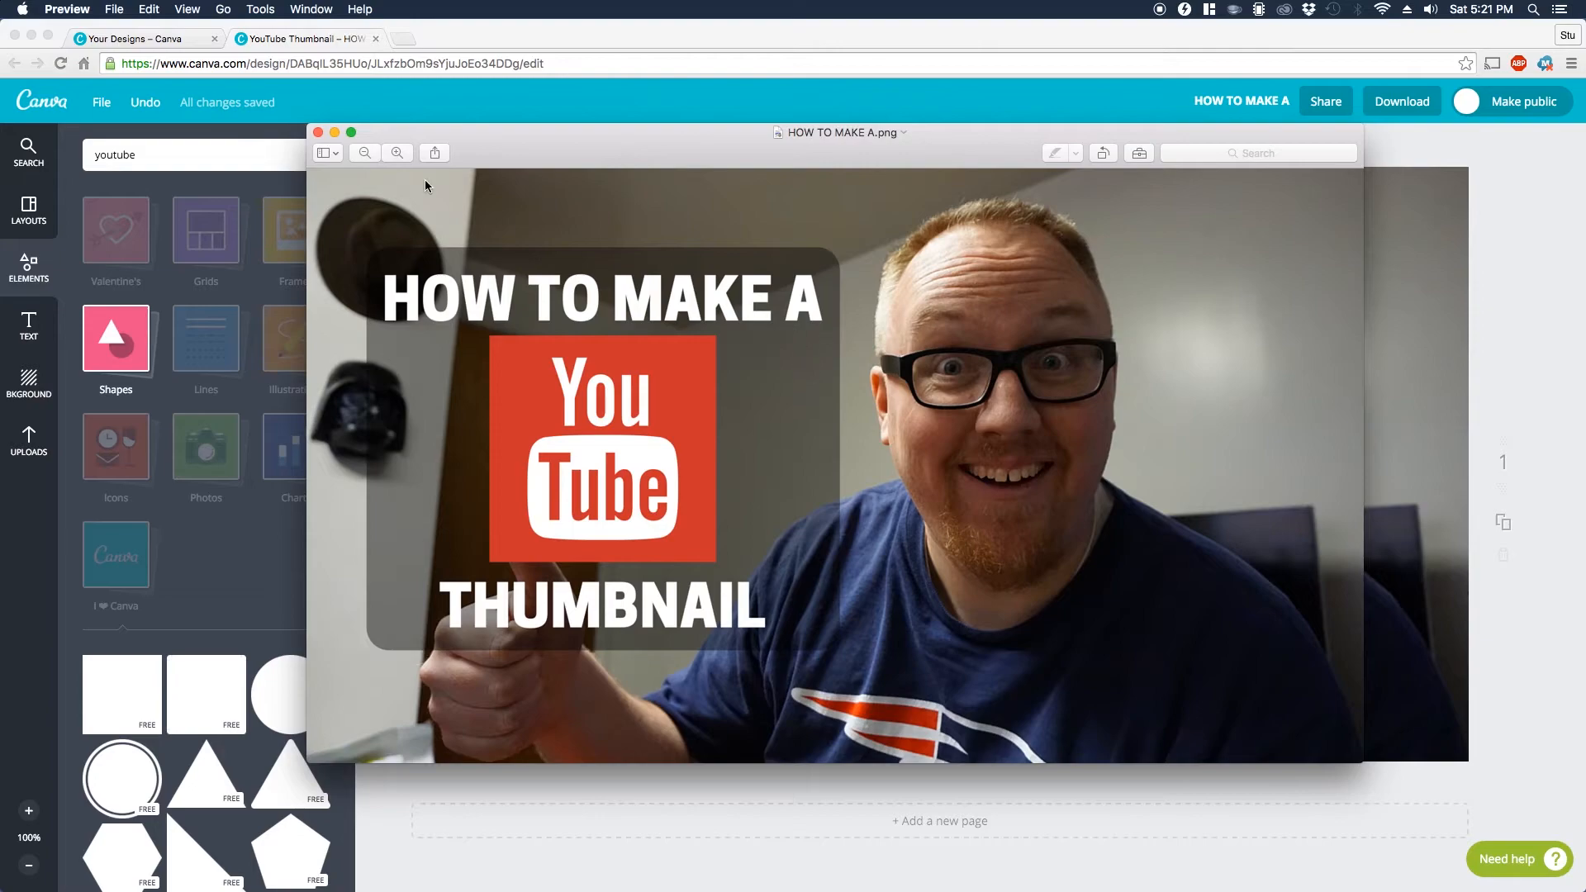
{"action": "left_click", "coordinate": [317, 132]}
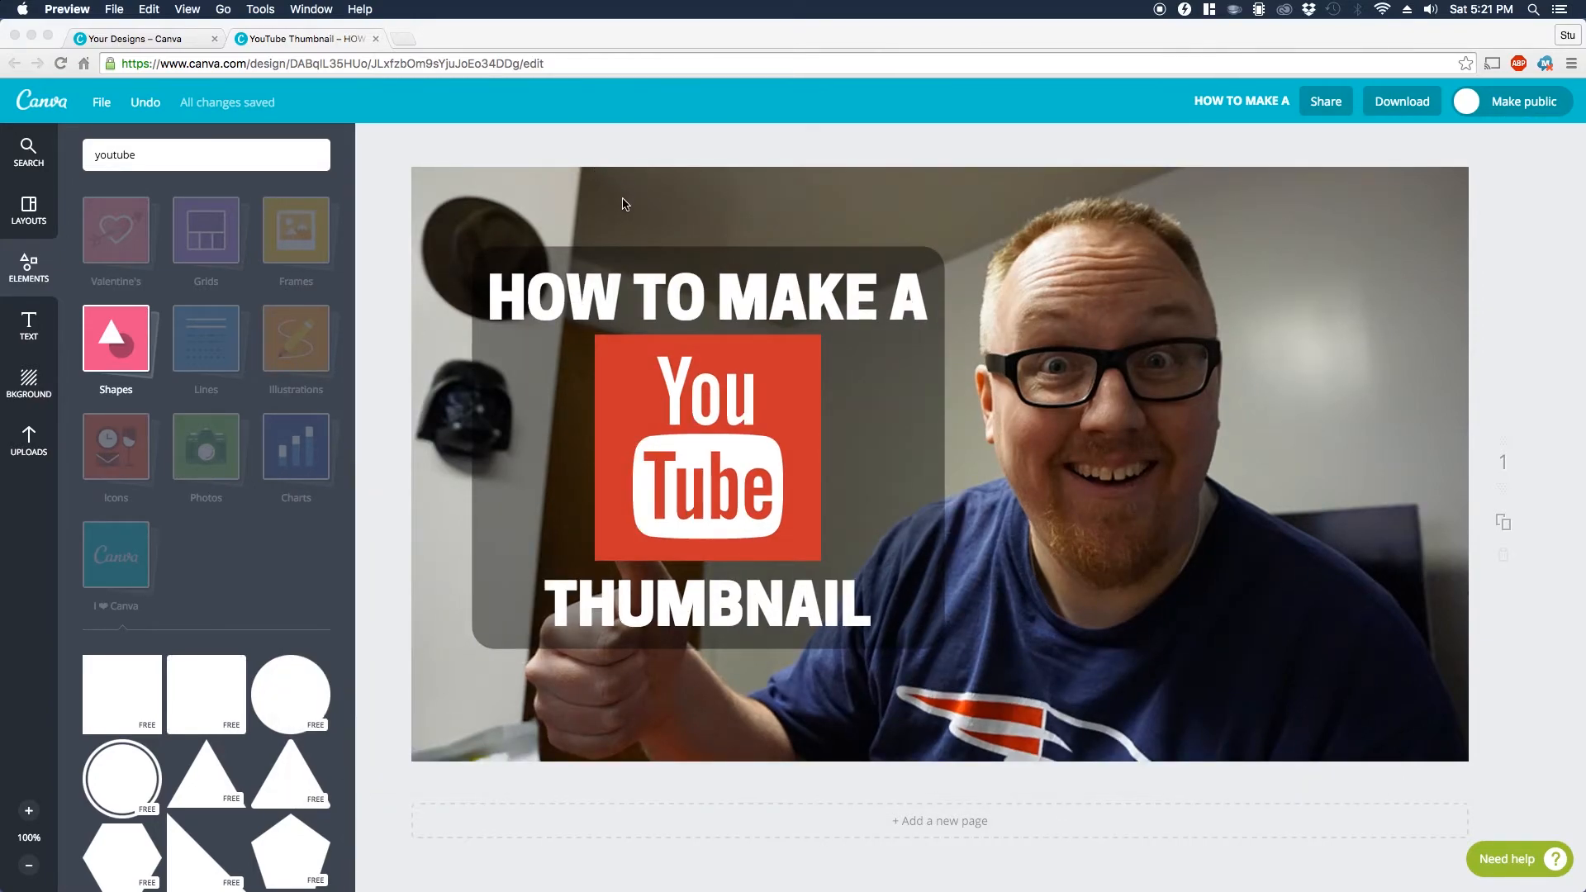
Step: Add the hamburger illustration to the photo's lower right area
{"action": "left_click", "coordinate": [301, 340]}
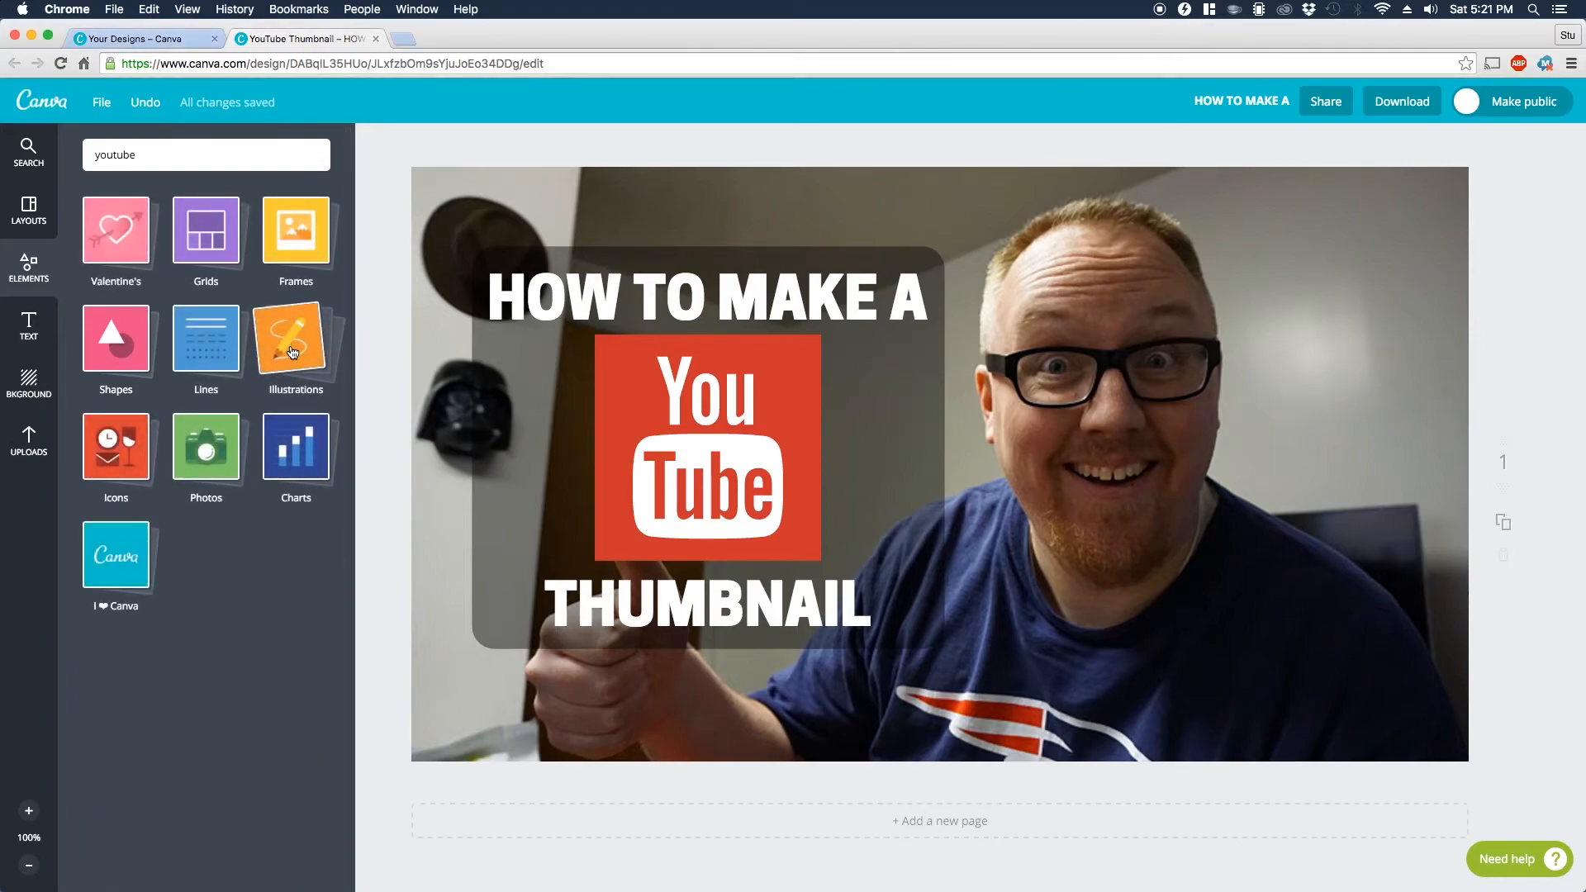
{"action": "left_click", "coordinate": [283, 391]}
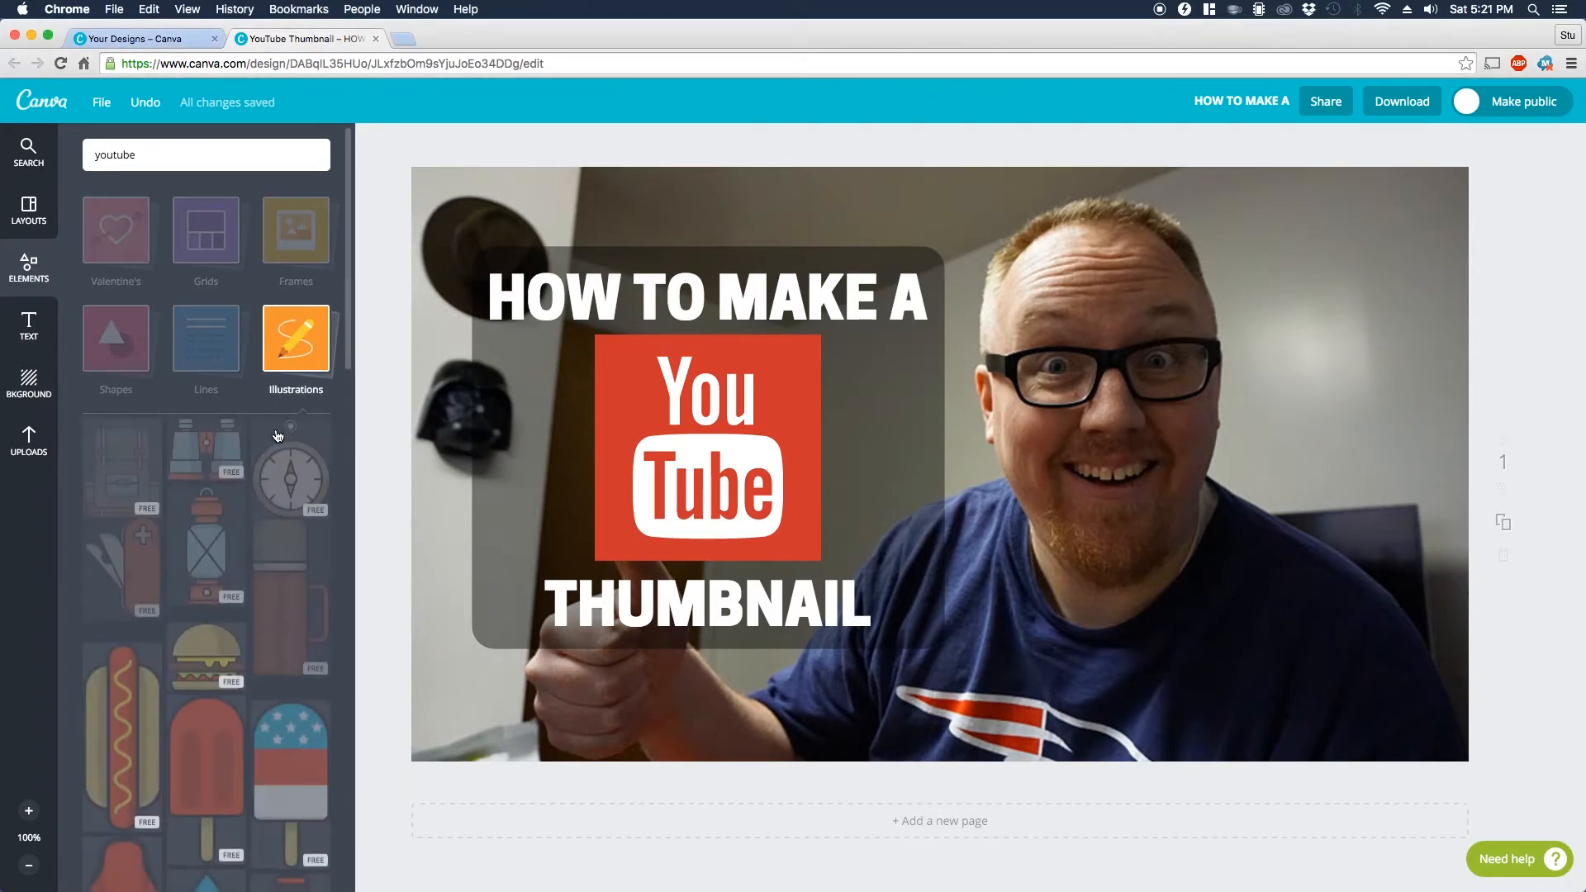
{"action": "scroll", "coordinate": [215, 627], "scroll_direction": "down", "scroll_amount": 1}
{"action": "left_click_drag", "start_coordinate": [206, 642], "coordinate": [1285, 576]}
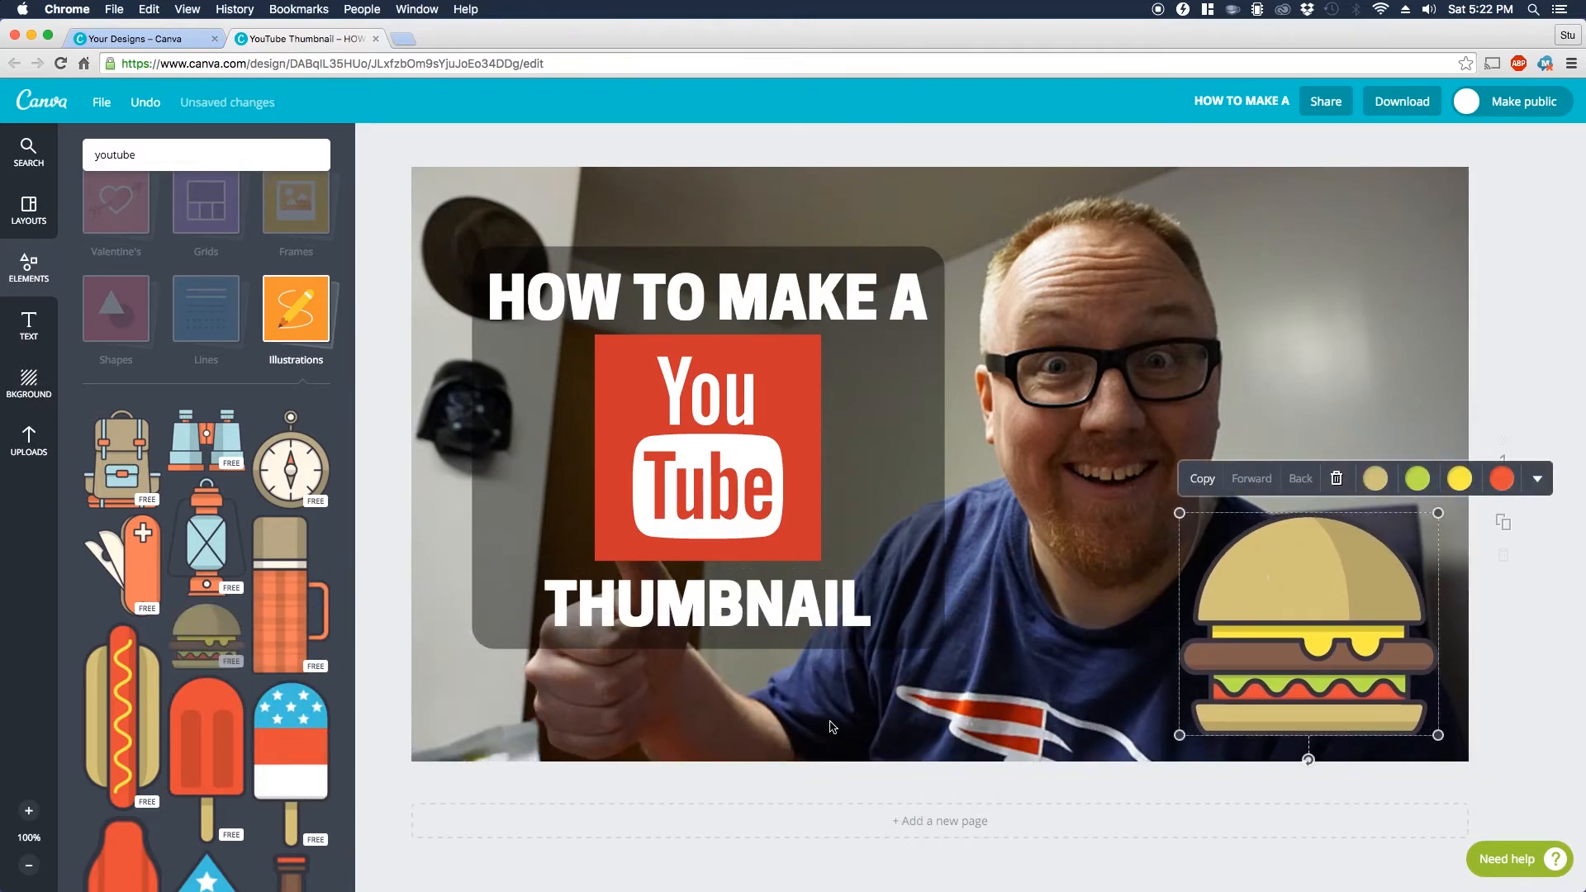
Step: Try adding the yellow taxi stock photo to the thumbnail, resize and move it, and delete it
{"action": "left_click", "coordinate": [291, 330]}
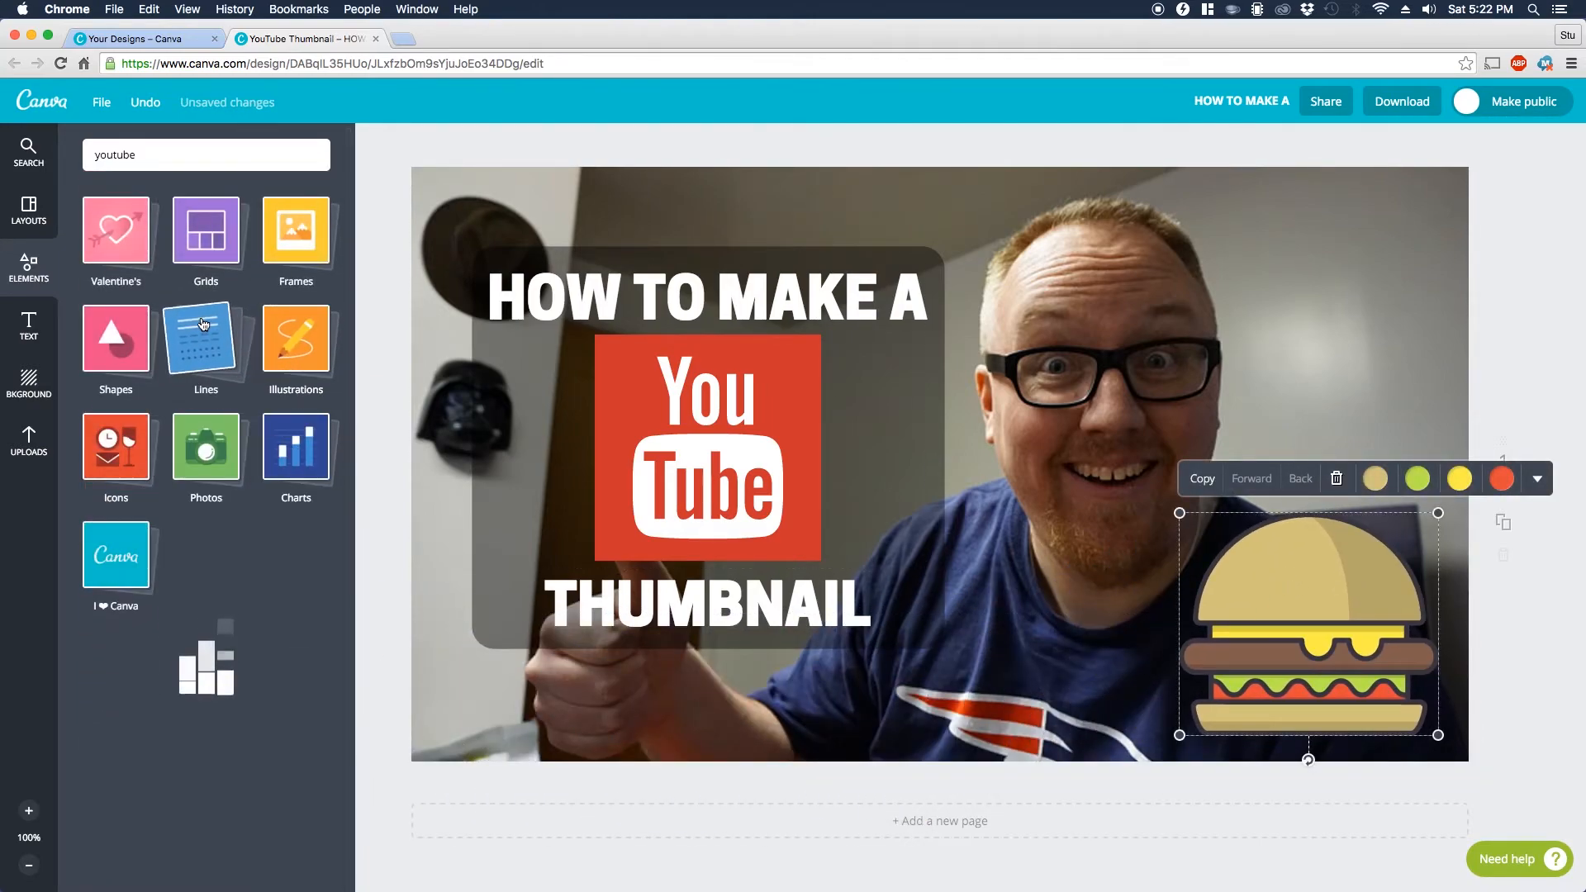
{"action": "left_click", "coordinate": [228, 475]}
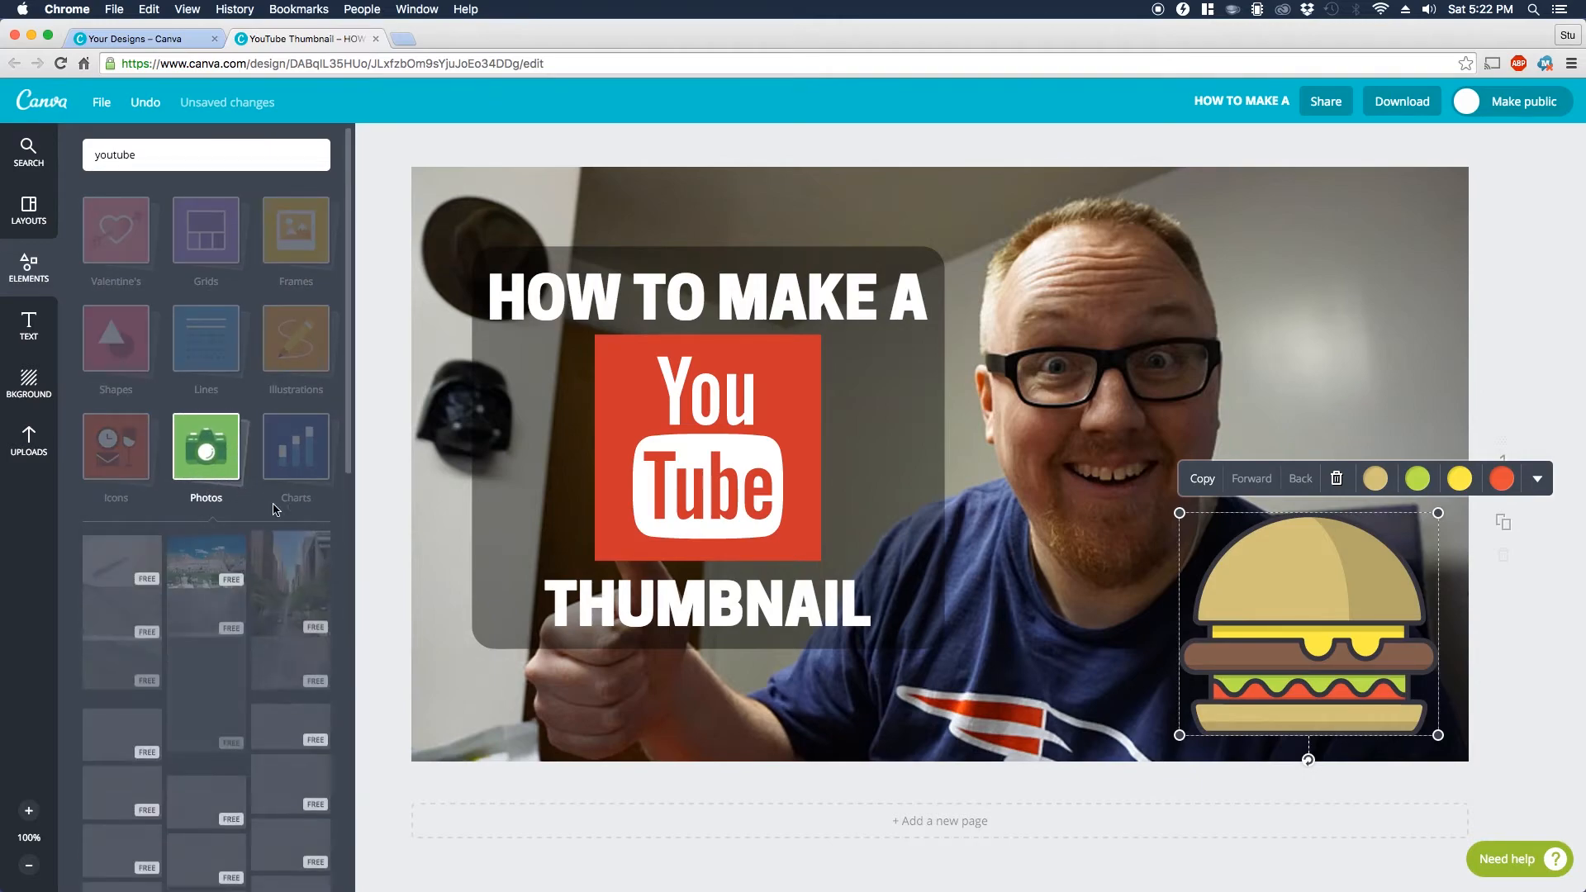
{"action": "scroll", "coordinate": [248, 537], "scroll_direction": "down", "scroll_amount": 3}
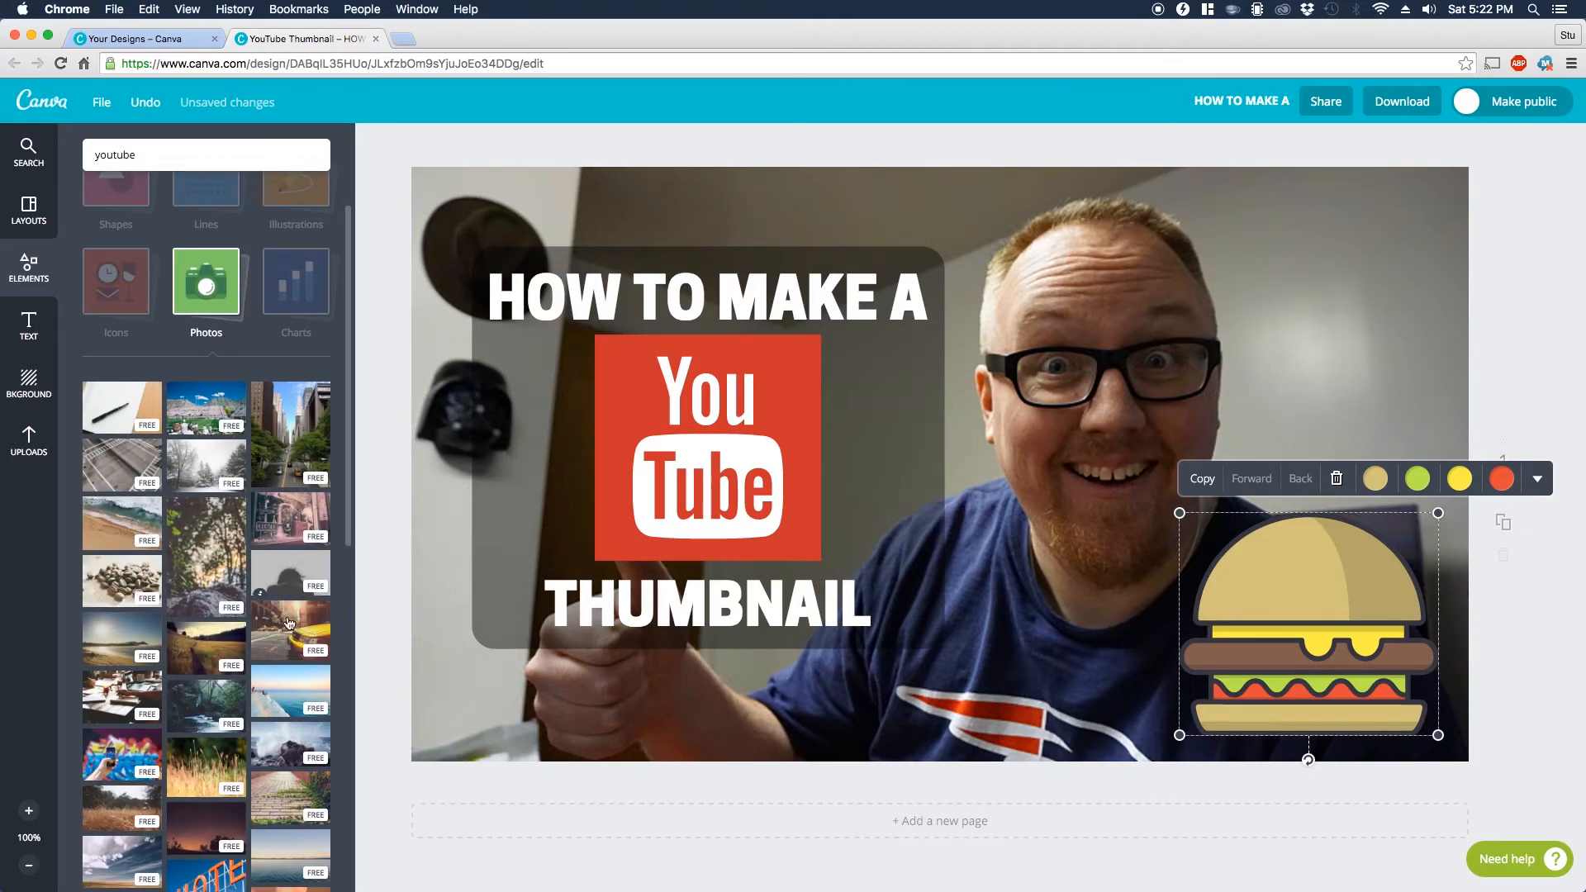
{"action": "left_click", "coordinate": [299, 636]}
{"action": "left_click_drag", "start_coordinate": [607, 198], "coordinate": [985, 498]}
{"action": "left_click_drag", "start_coordinate": [1091, 565], "coordinate": [1285, 249]}
{"action": "left_click", "coordinate": [1419, 149]}
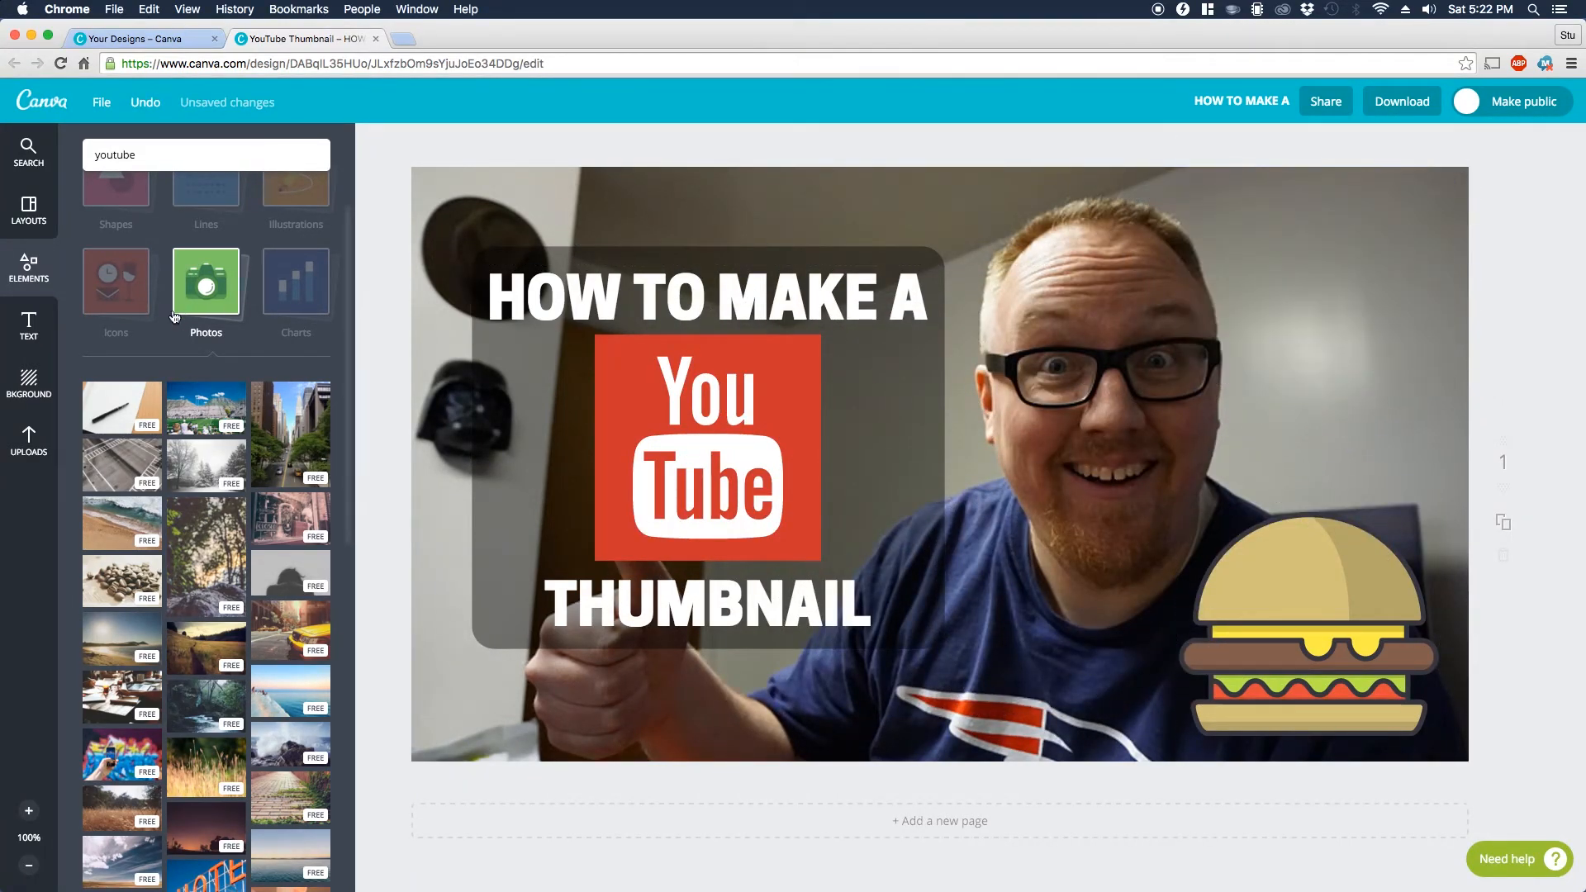
Step: Add the yellow lightbulb icon to the thumbnail and place it above the hamburger in the photo's upper right area
{"action": "scroll", "coordinate": [213, 299], "scroll_direction": "down", "scroll_amount": 1}
{"action": "left_click", "coordinate": [213, 299]}
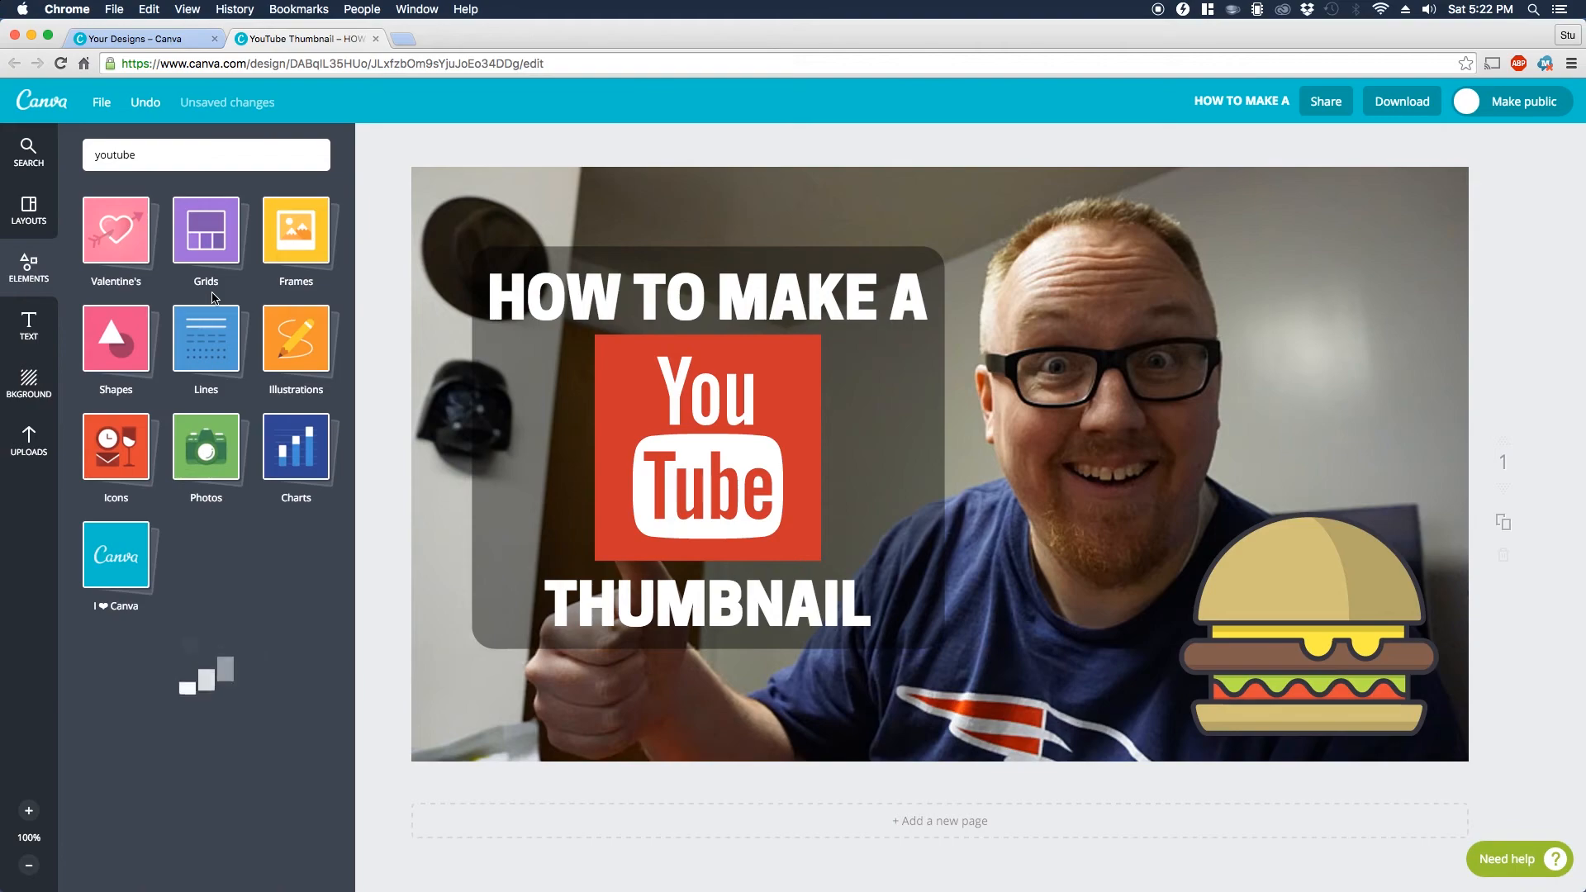
{"action": "left_click", "coordinate": [120, 471]}
{"action": "scroll", "coordinate": [140, 500], "scroll_direction": "down", "scroll_amount": 4}
{"action": "left_click_drag", "start_coordinate": [122, 260], "coordinate": [1156, 491]}
{"action": "left_click_drag", "start_coordinate": [996, 156], "coordinate": [1276, 183]}
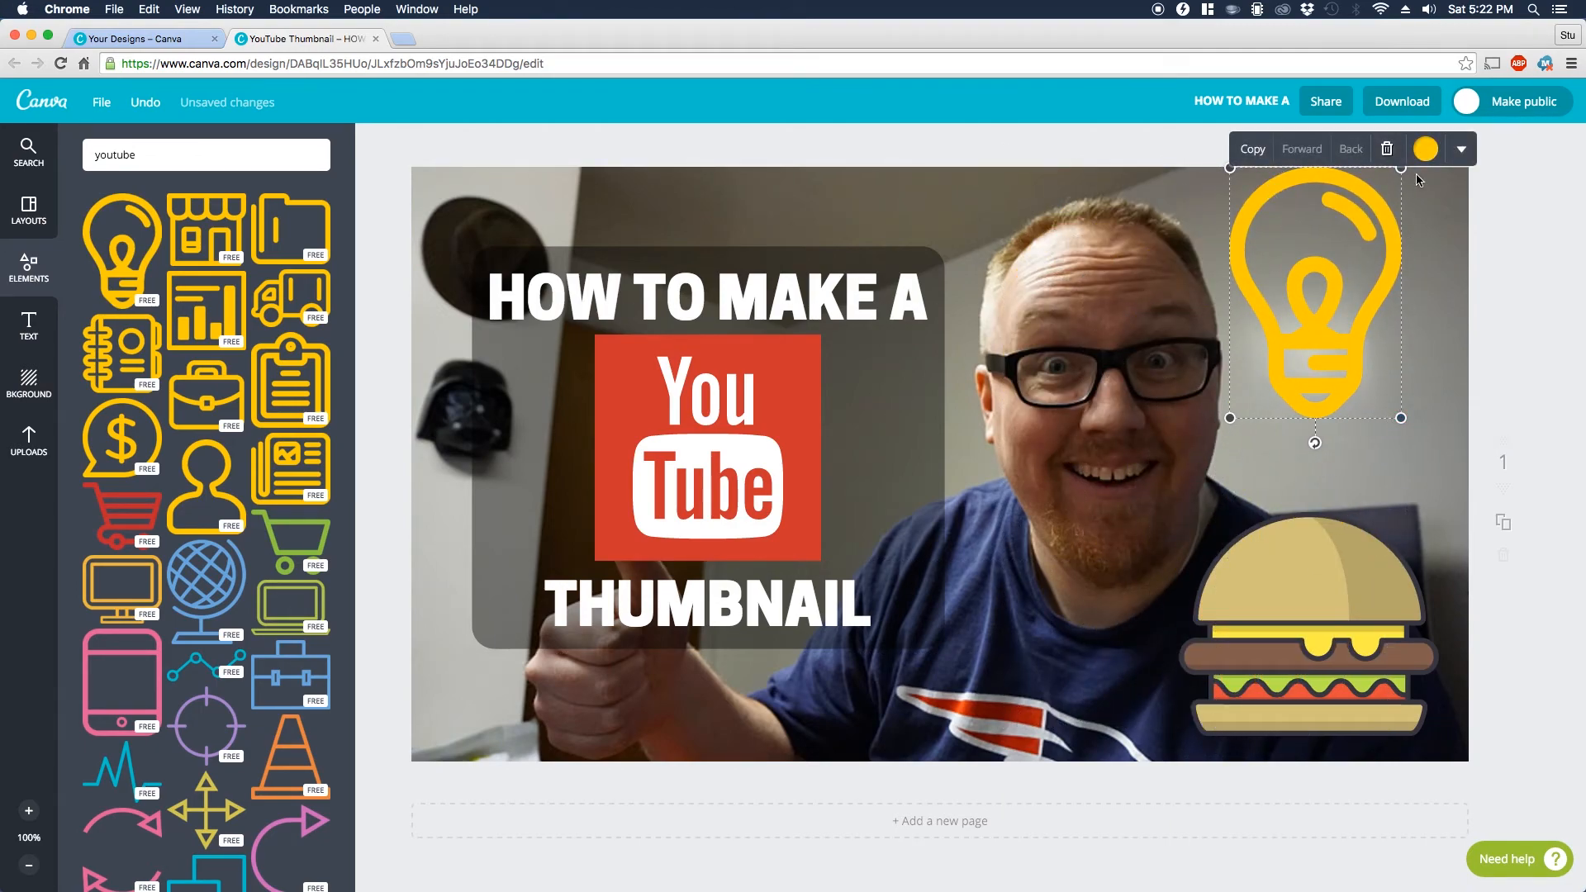
Step: Try recoloring the lightbulb icon with the orange-red swatch
{"action": "left_click", "coordinate": [1428, 132]}
{"action": "left_click", "coordinate": [1353, 213]}
{"action": "left_click", "coordinate": [1425, 149]}
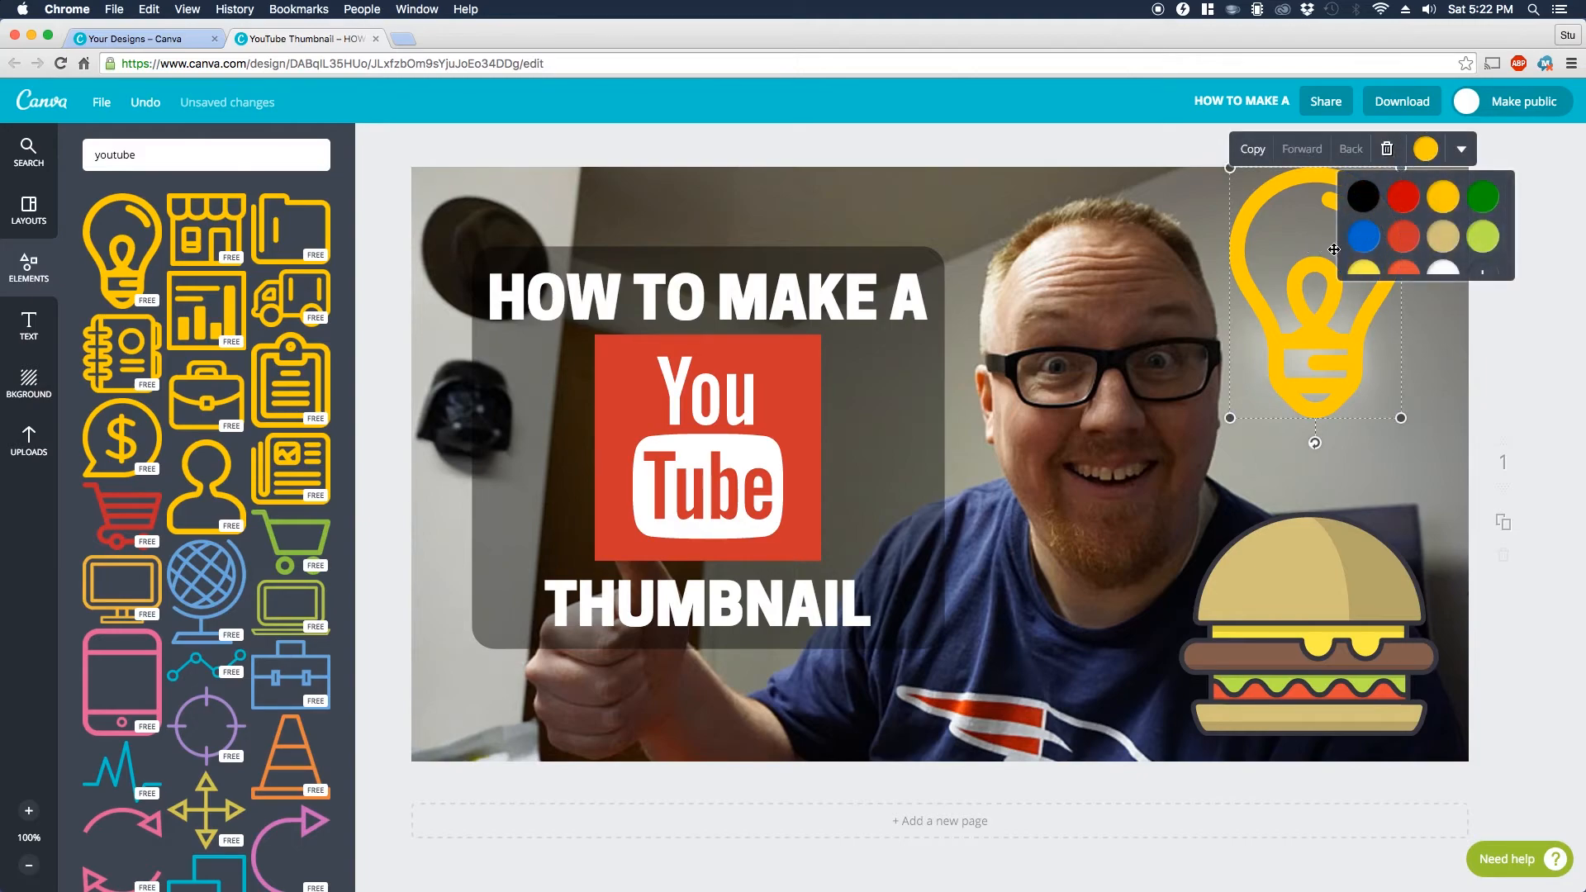
{"action": "left_click", "coordinate": [1408, 235]}
Step: Delete the lightbulb icon and the hamburger illustration from the thumbnail
{"action": "left_click", "coordinate": [1387, 149]}
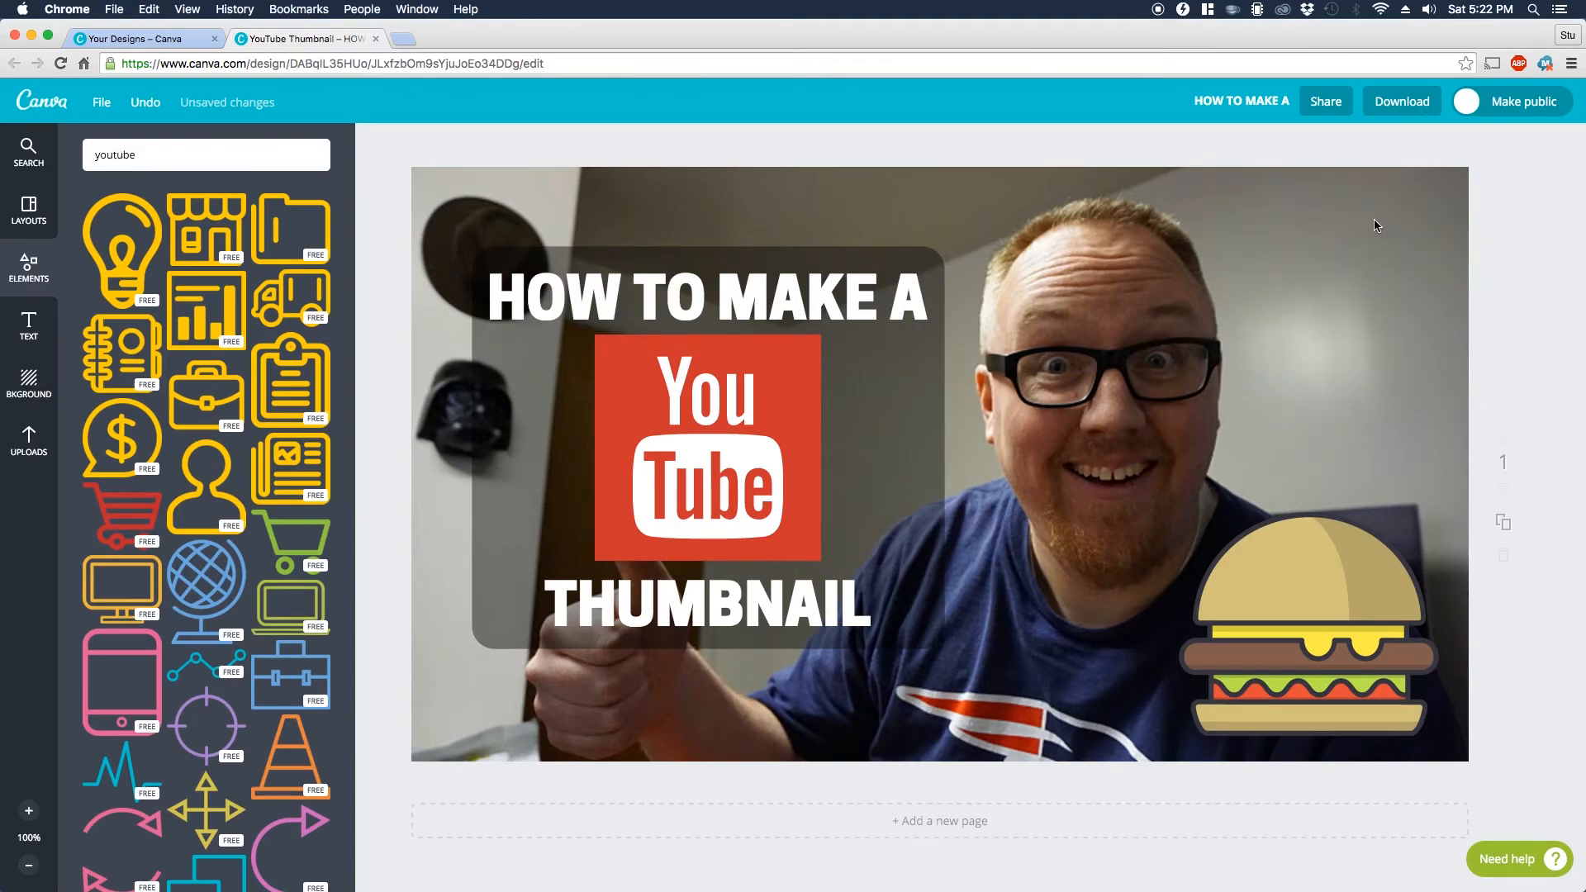
{"action": "left_click", "coordinate": [1318, 586]}
{"action": "left_click", "coordinate": [1334, 479]}
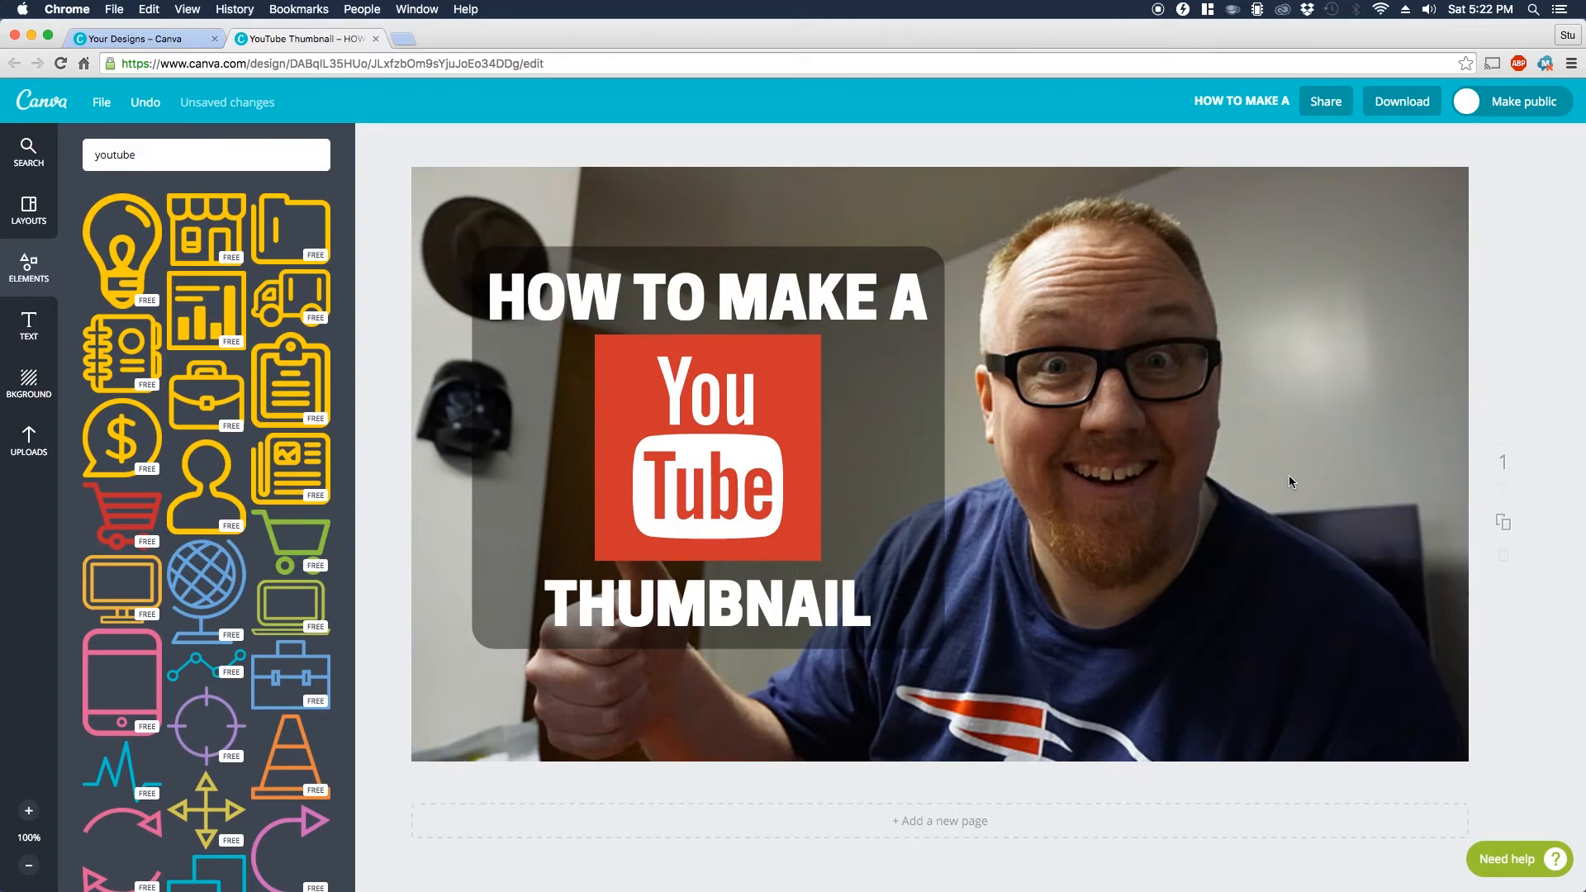